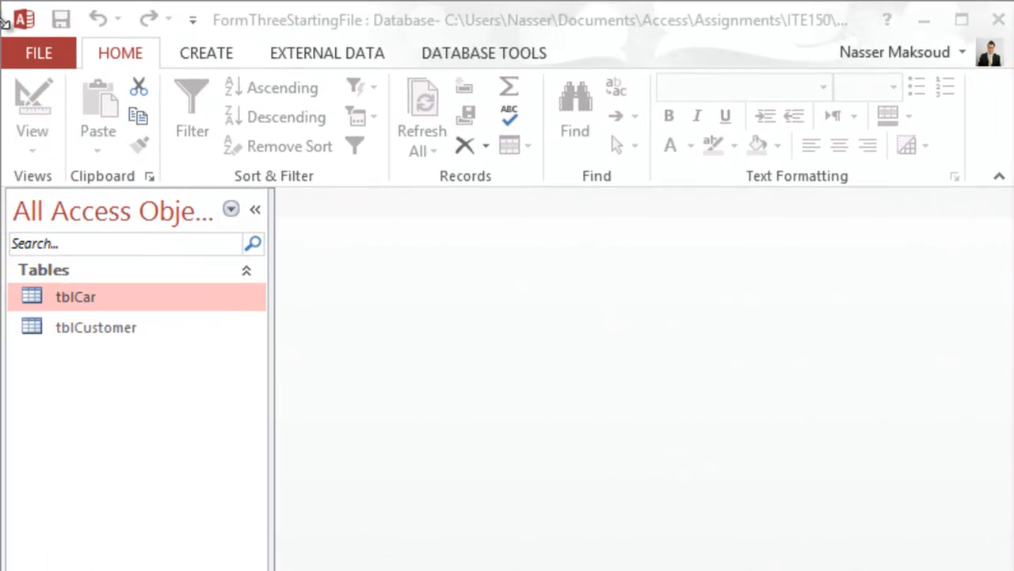
Step: Start saving a copy of the database in Access Database format and go to the MSAccessLabs\Solutions folder
click(27, 49)
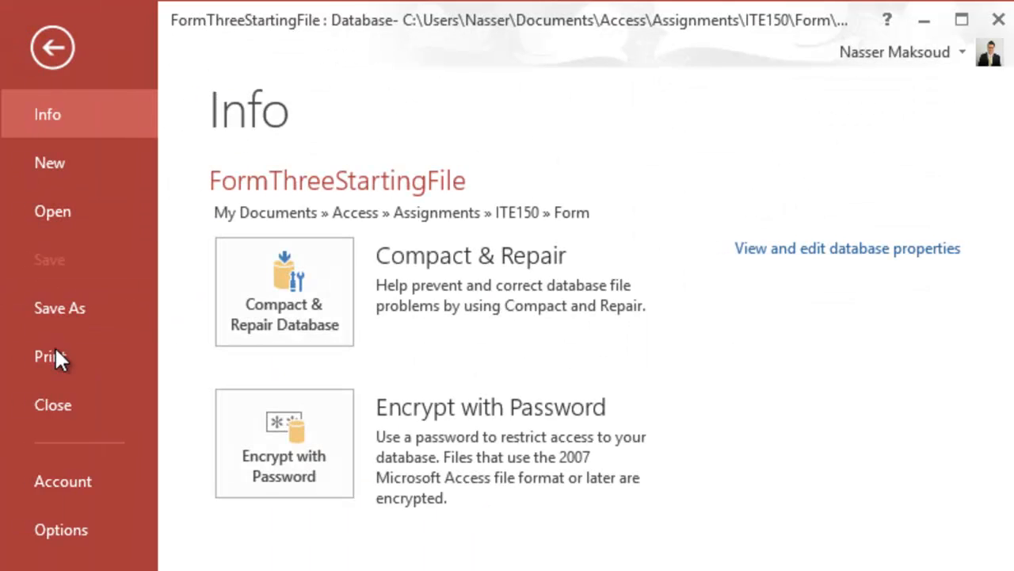
click(57, 317)
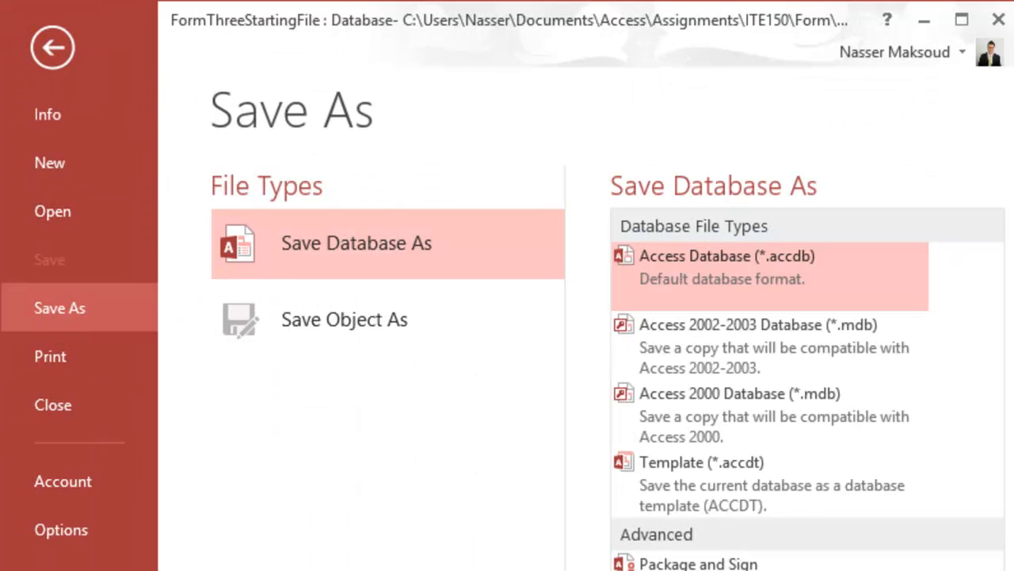
click(653, 568)
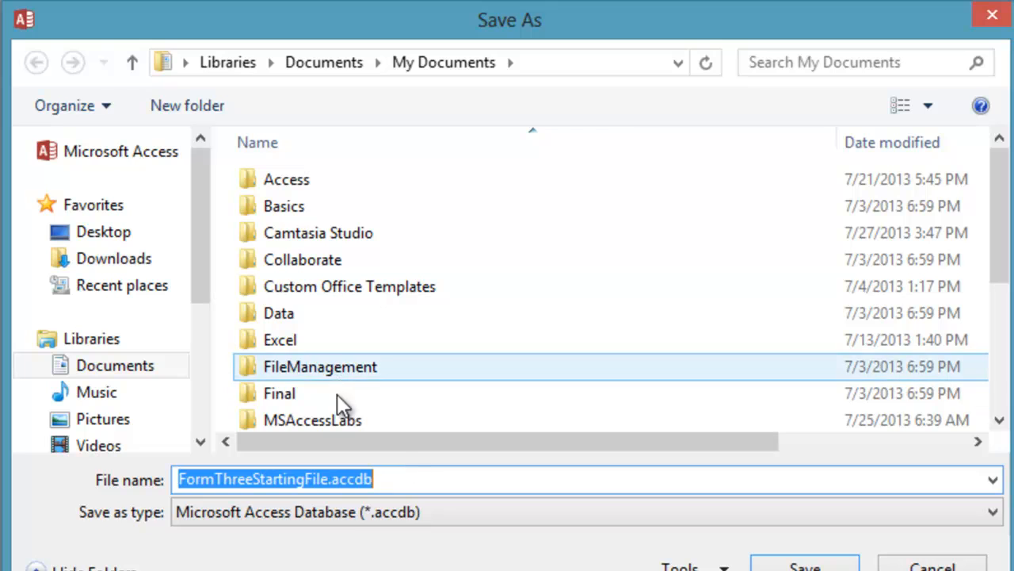
double_click(336, 416)
double_click(317, 178)
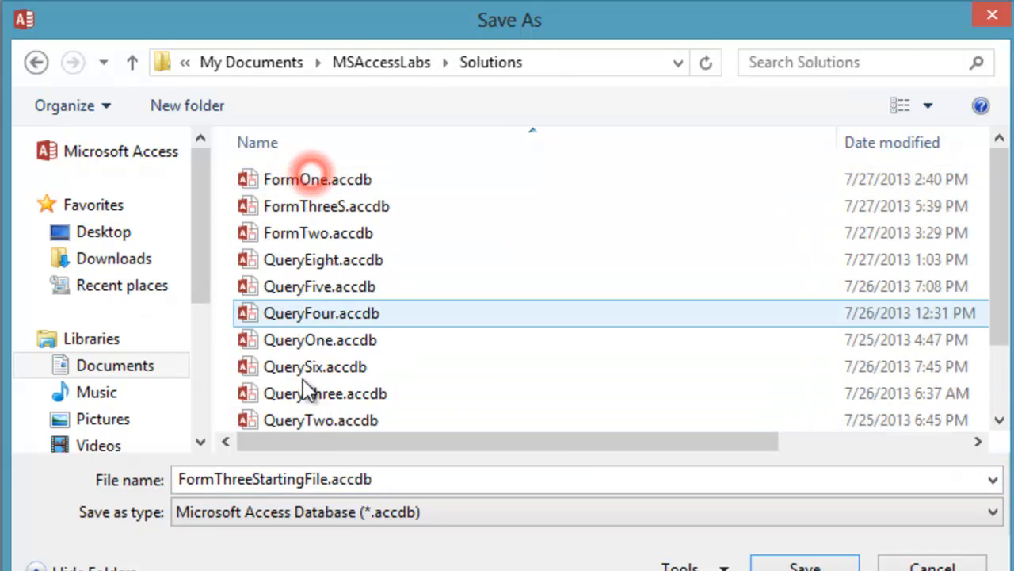
Step: Name the database copy FormThree.accdb, save it and enable its content
click(290, 478)
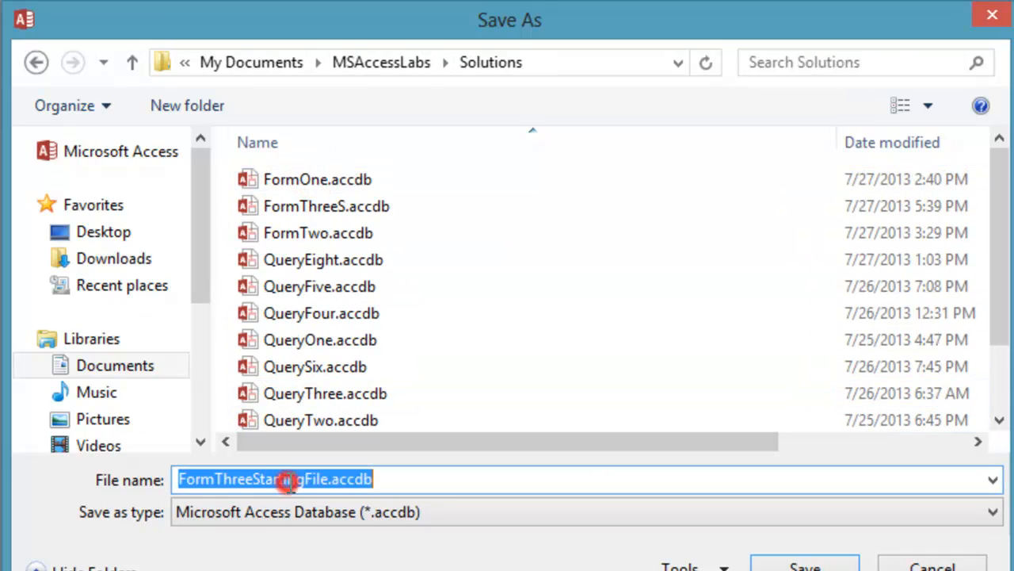
click(330, 479)
key(BackSpace)
key(BackSpace)
key(BackSpace)
key(BackSpace)
key(BackSpace)
key(BackSpace)
key(BackSpace)
key(BackSpace)
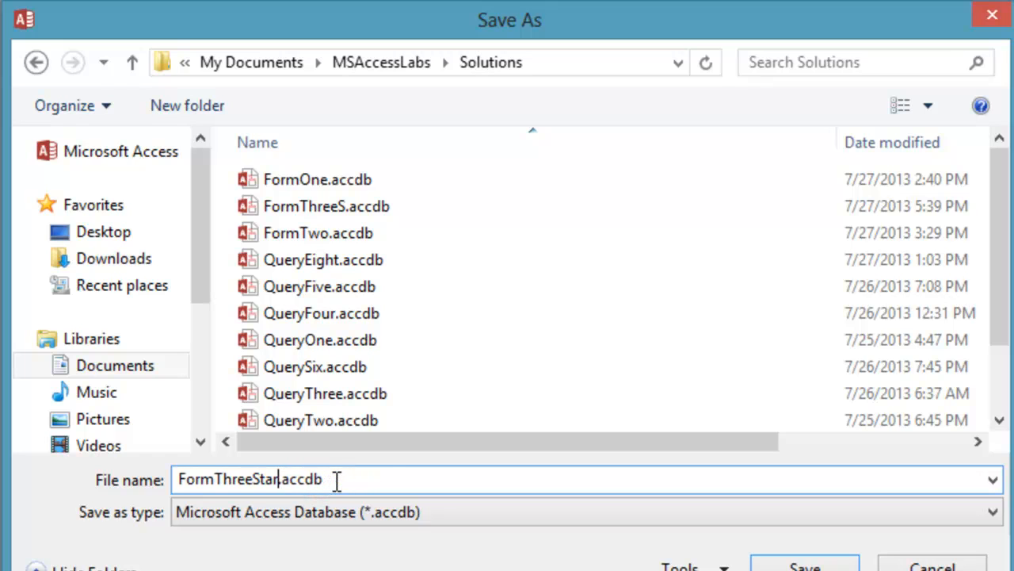
key(BackSpace)
key(BackSpace)
key(BackSpace)
key(BackSpace)
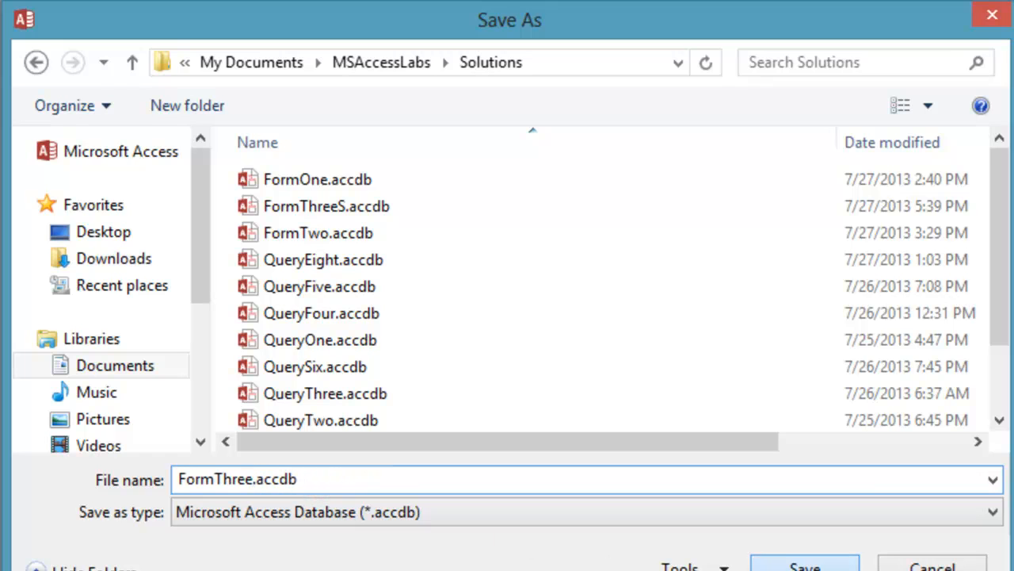
click(805, 565)
click(708, 198)
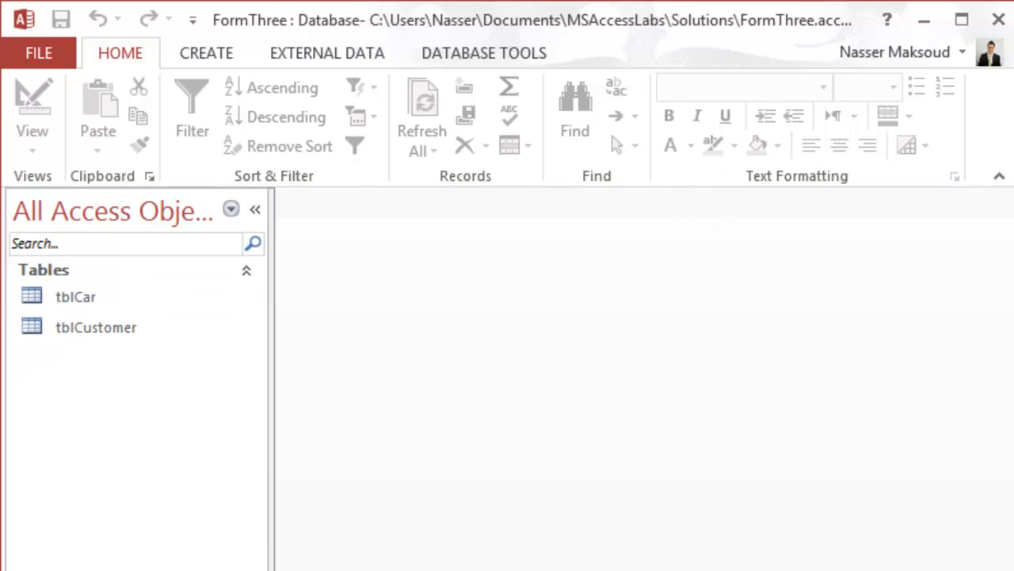
Step: Create a new blank form in Design view and close the field list
click(197, 53)
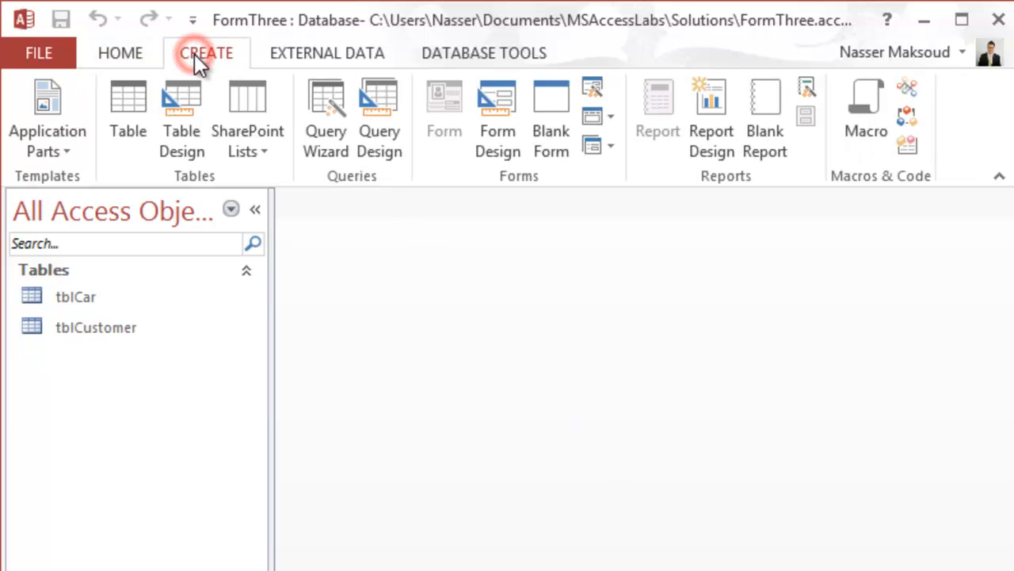
click(507, 115)
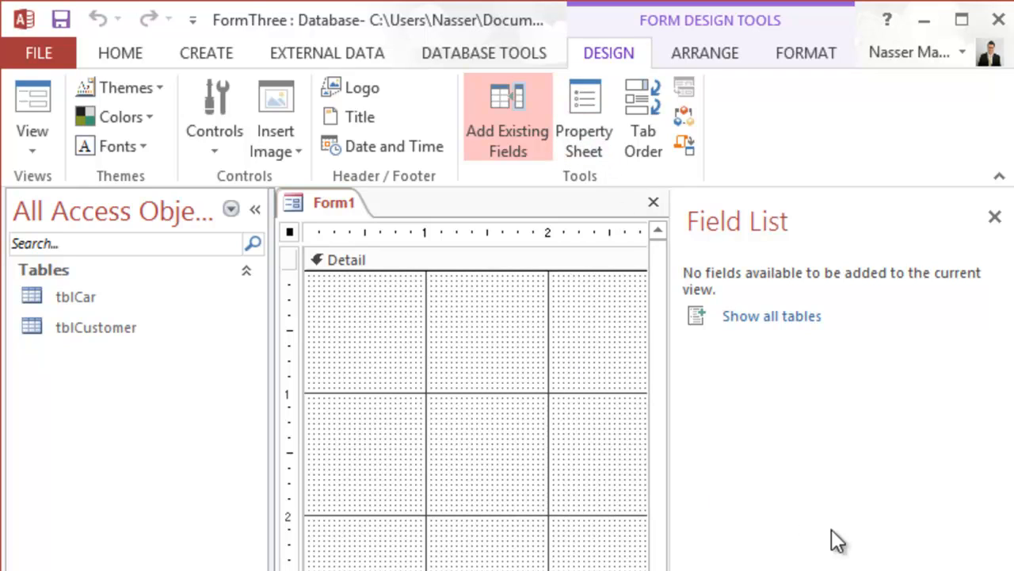
click(995, 216)
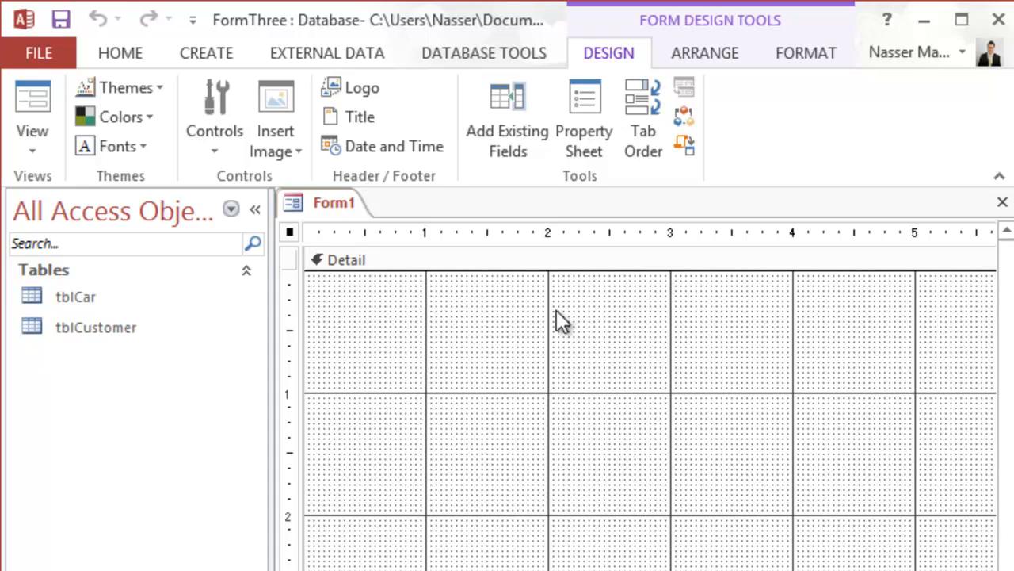
Step: Display the form's property sheet and its field list in turn to compare the two
click(584, 133)
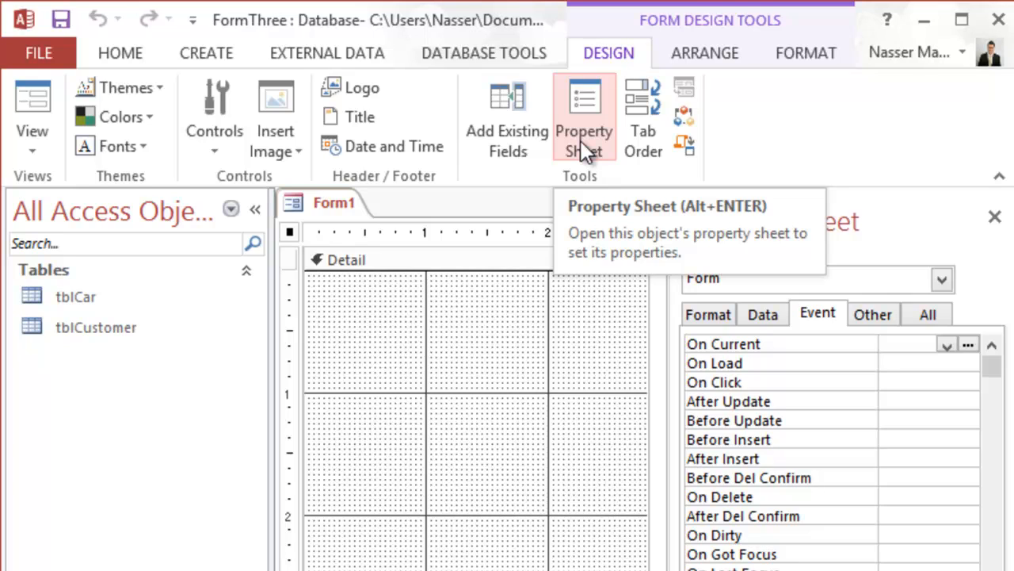
click(521, 119)
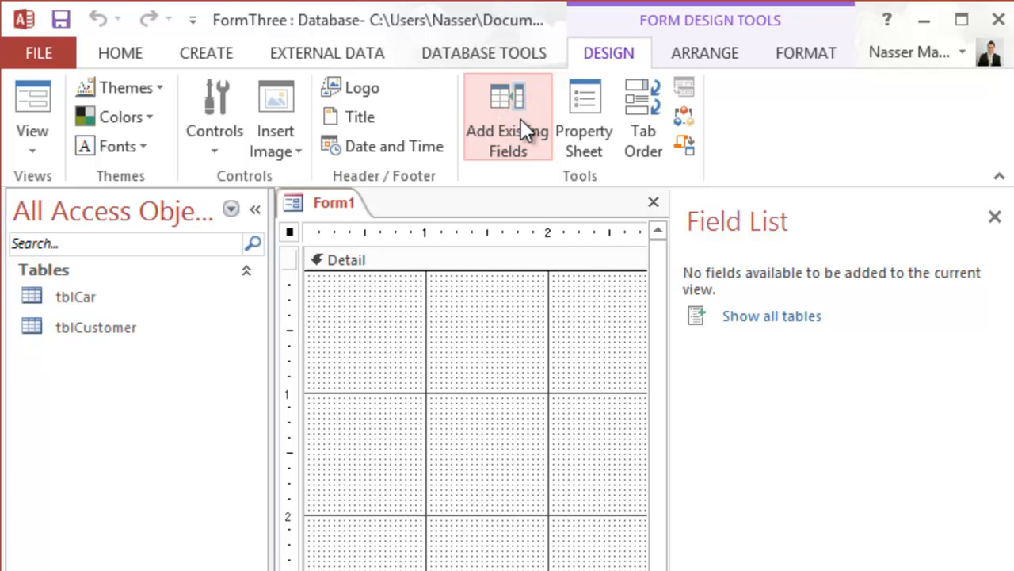
click(581, 110)
click(494, 111)
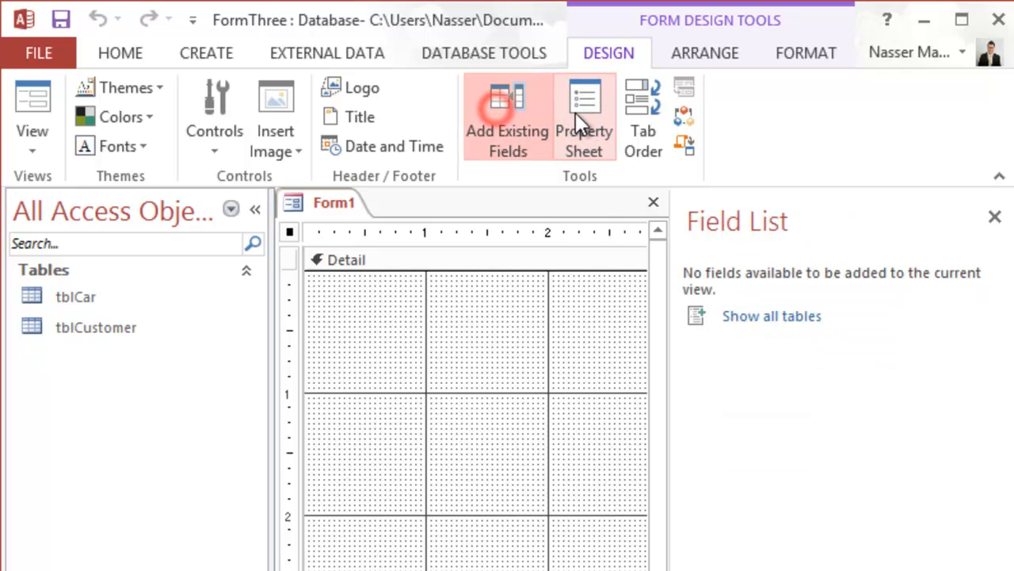
click(575, 110)
click(508, 113)
click(572, 105)
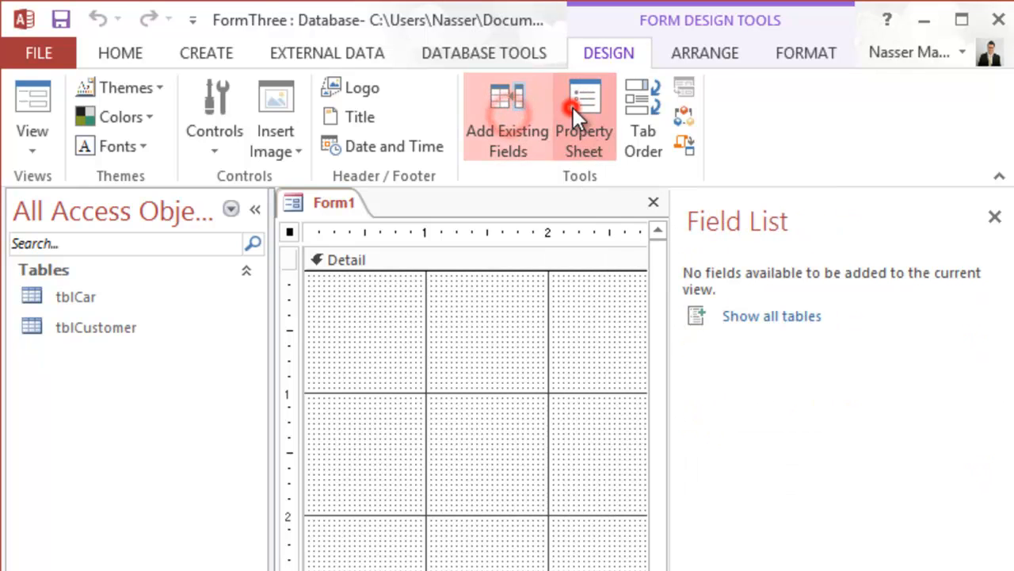
click(511, 109)
click(610, 55)
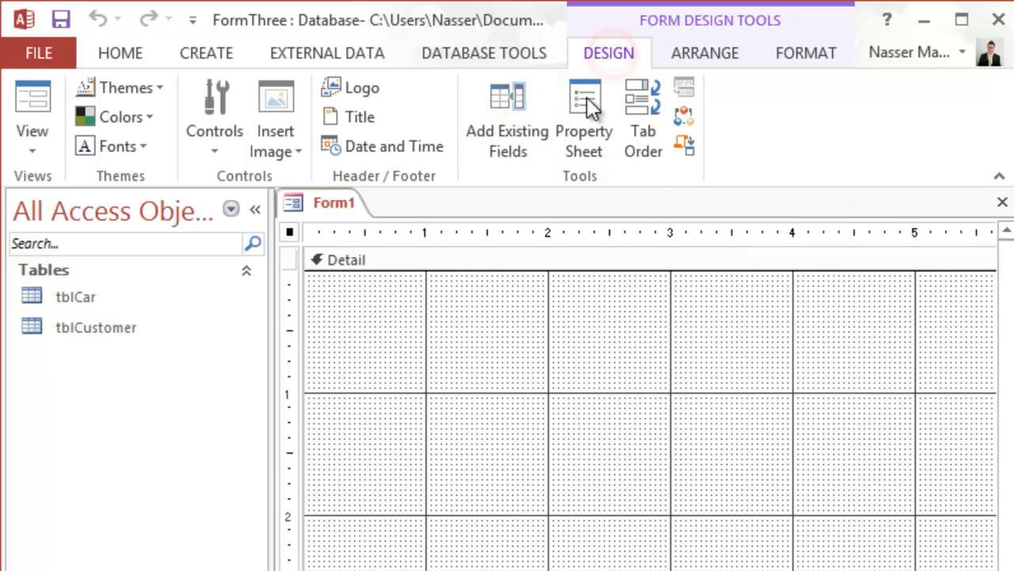
click(586, 96)
Step: Add the FName, LName, Area and Phone fields from tblCustomer to the form's Detail section
click(513, 109)
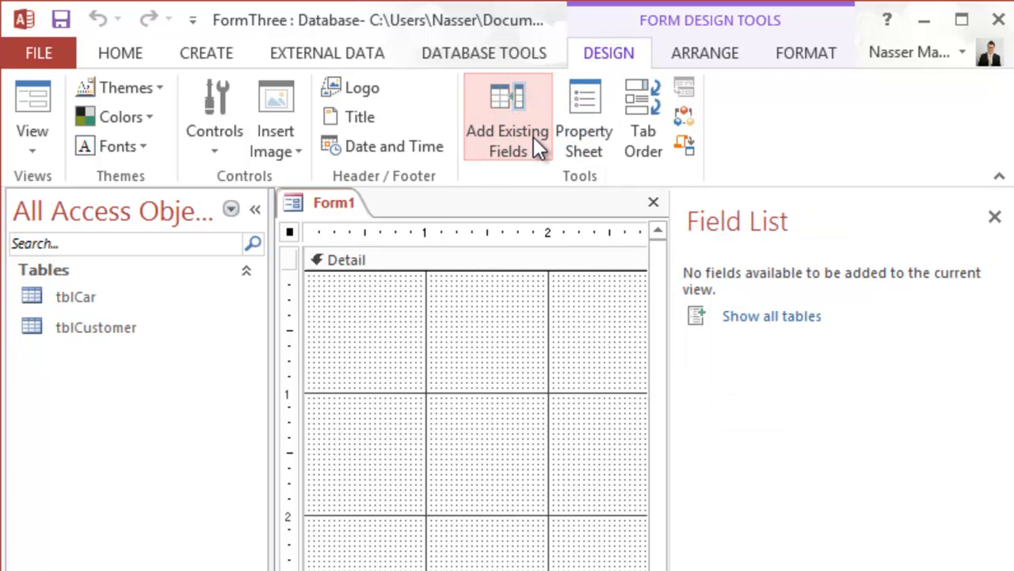
click(777, 316)
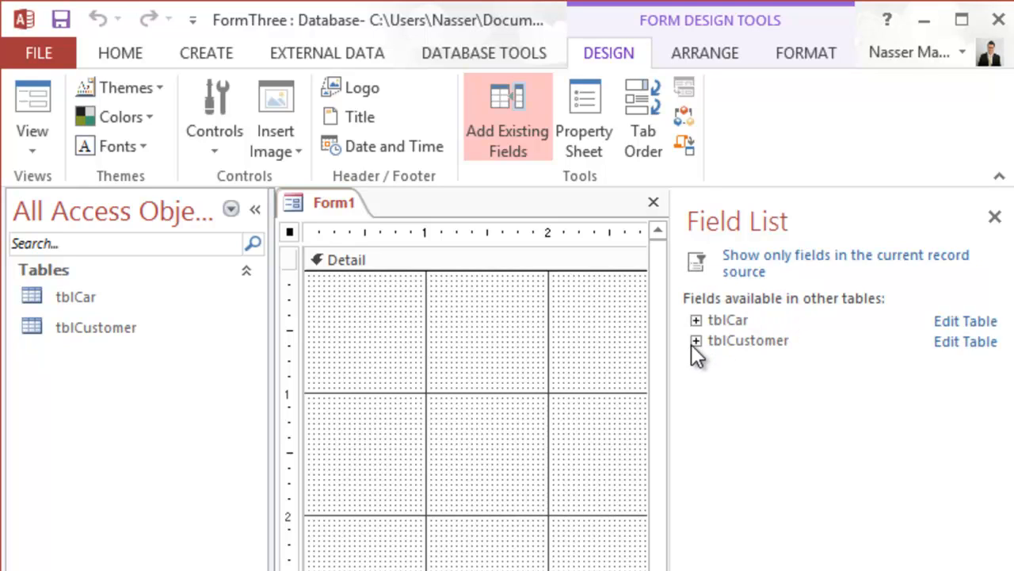
click(695, 341)
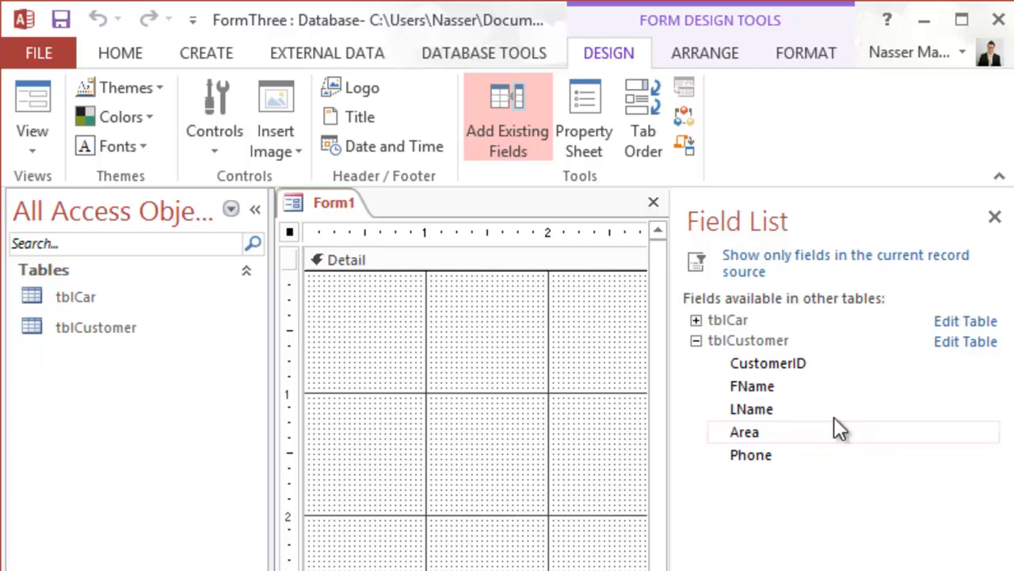
double_click(774, 388)
double_click(771, 390)
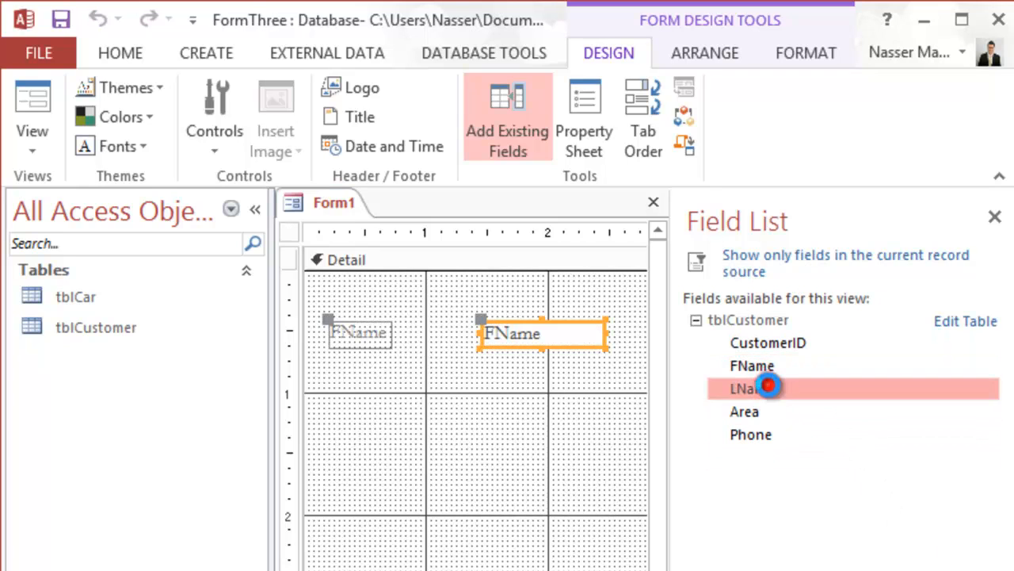
double_click(768, 411)
double_click(764, 431)
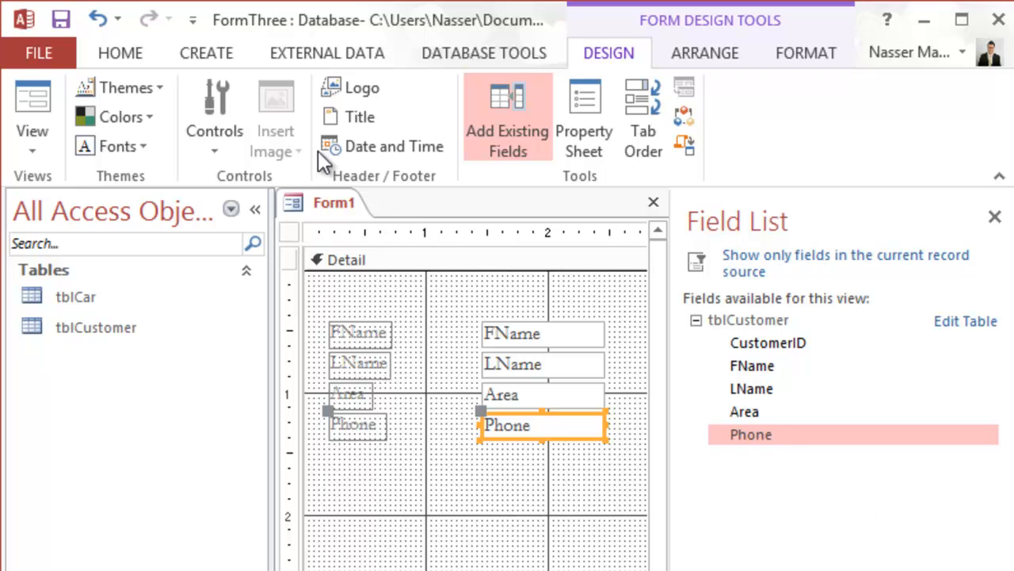
Step: Save the new form as frmCustomer
click(56, 25)
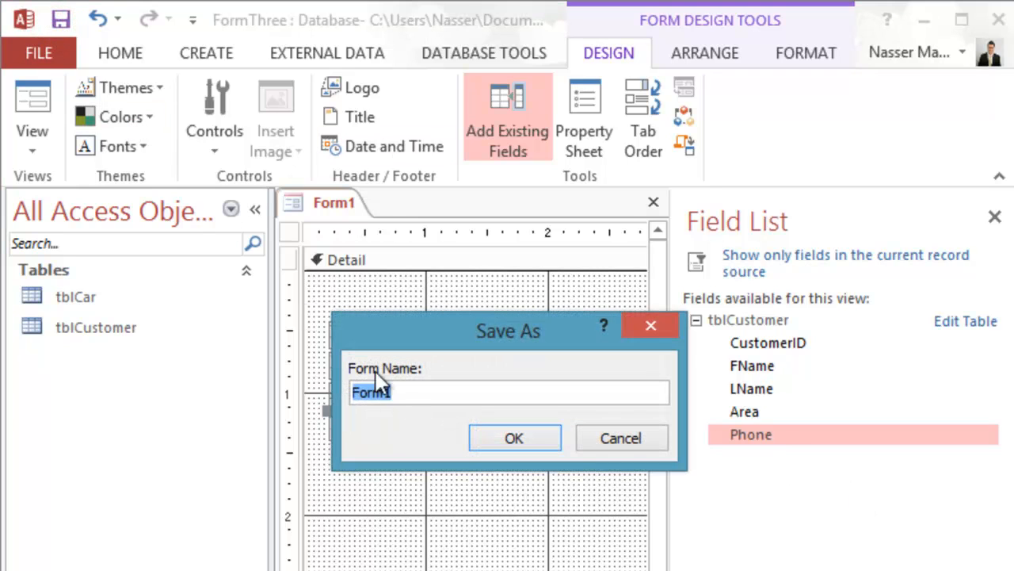
text(frmCustomer)
click(528, 446)
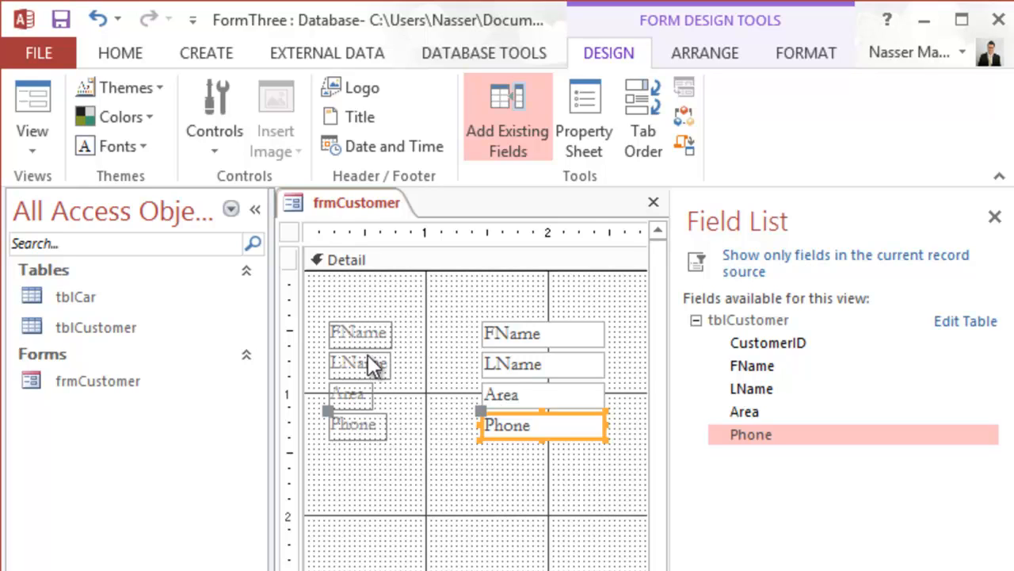
Step: Change the FName and LName labels in the Detail section to First Name and Last Name
click(362, 331)
click(337, 333)
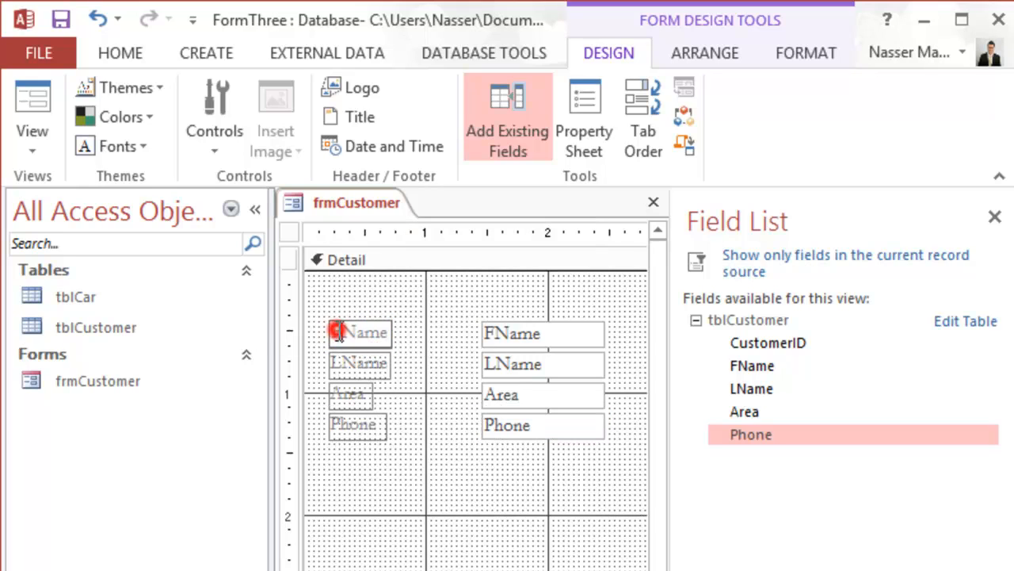
text(irst)
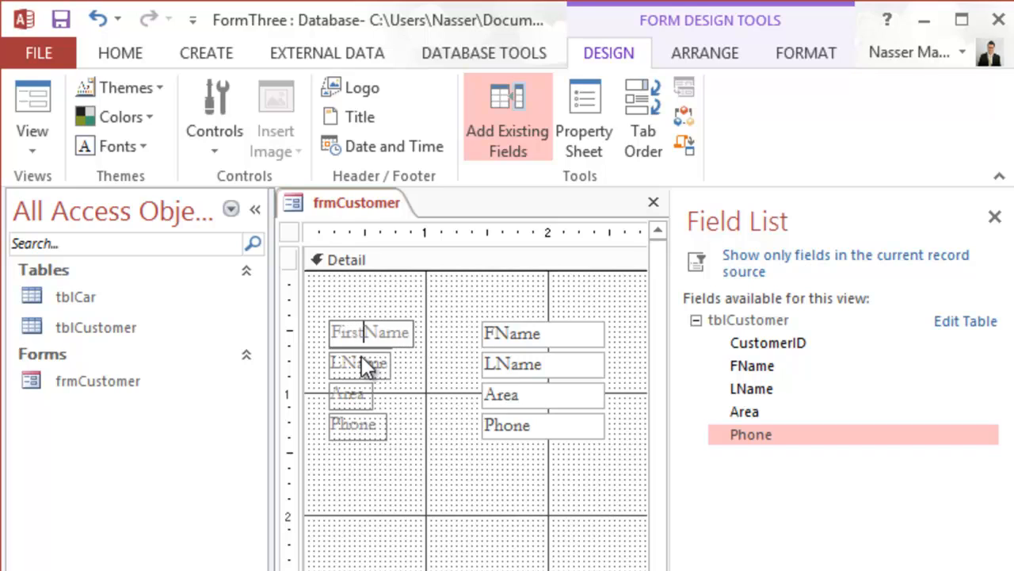
click(339, 361)
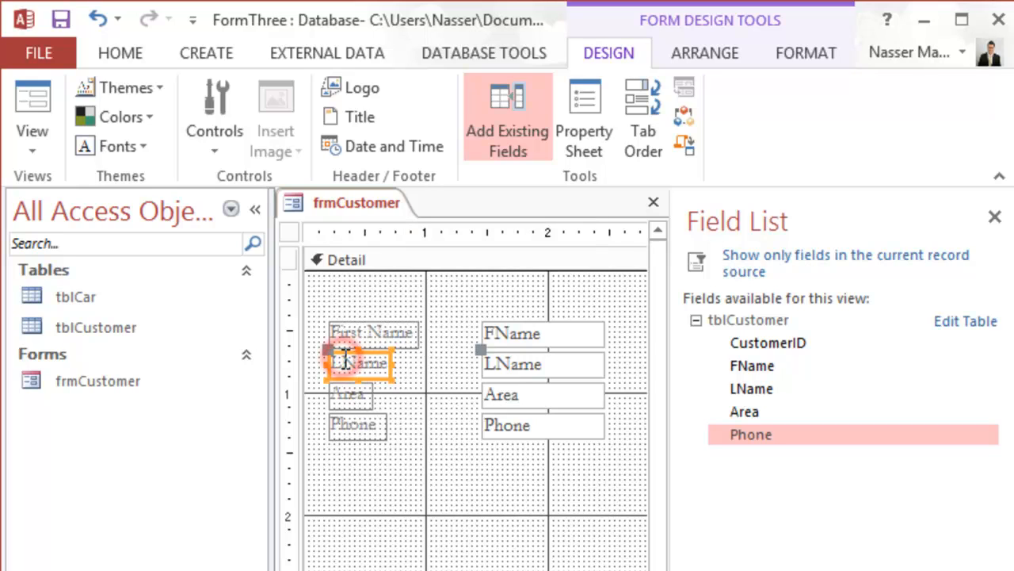
click(345, 361)
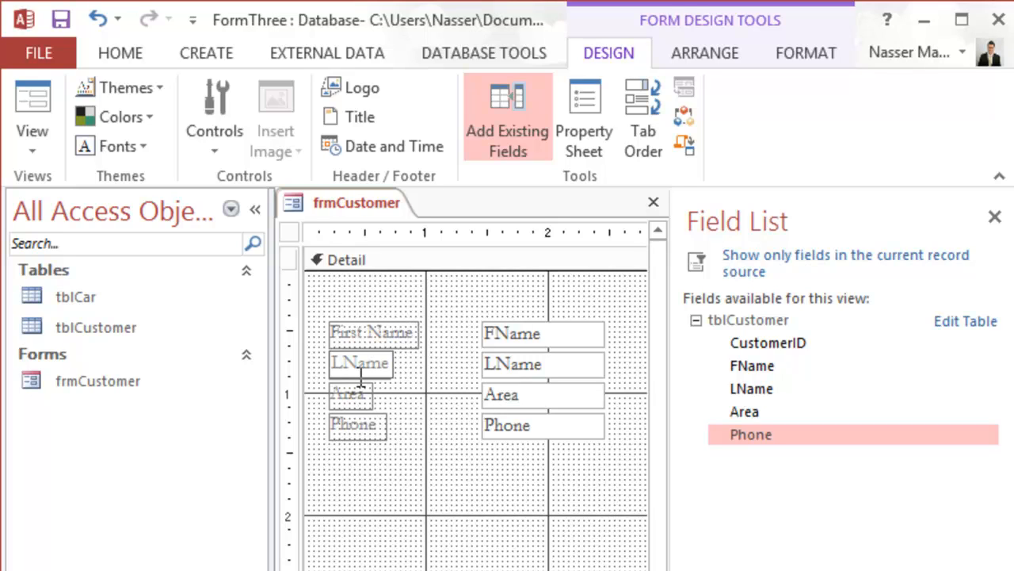
text(ast)
Step: Show all properties of the whole form and examine its Record Source statement and the available source tables
click(287, 232)
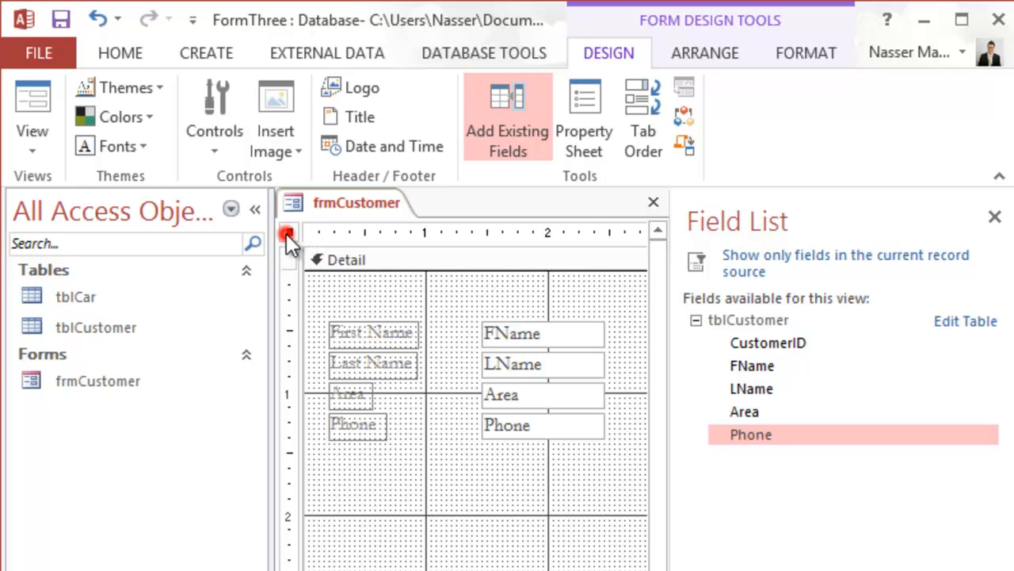
click(577, 136)
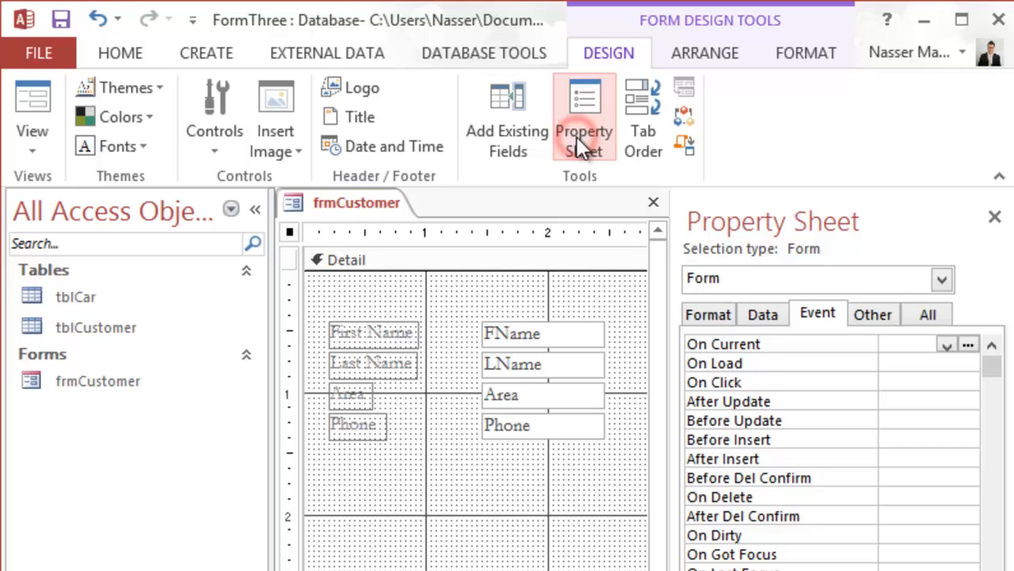
click(927, 316)
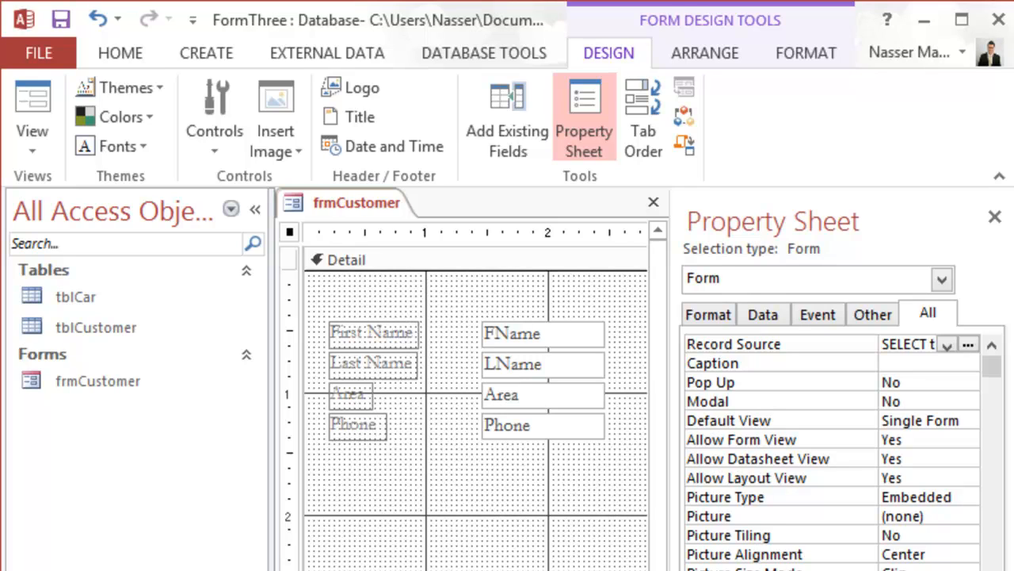
click(904, 363)
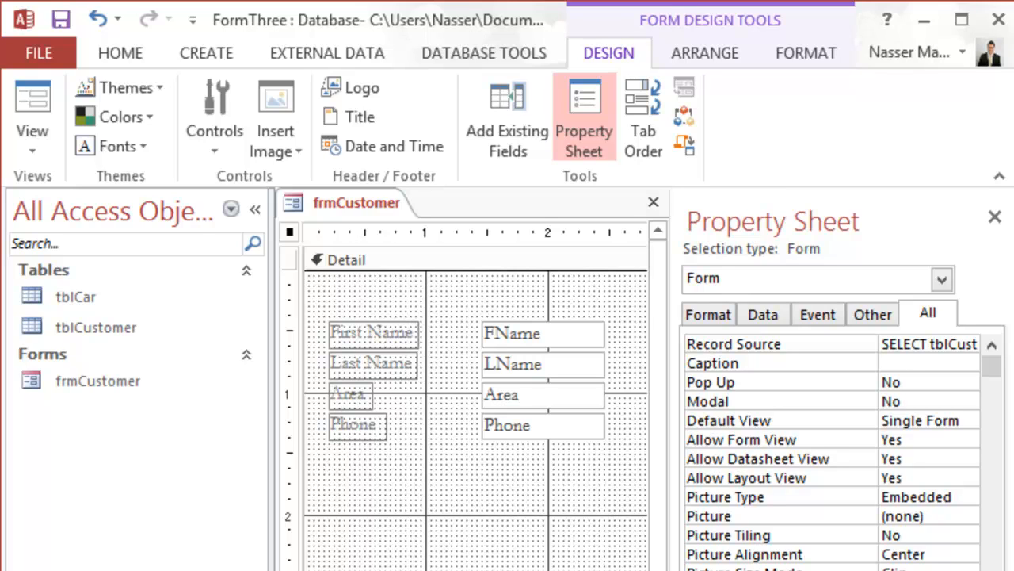
click(760, 345)
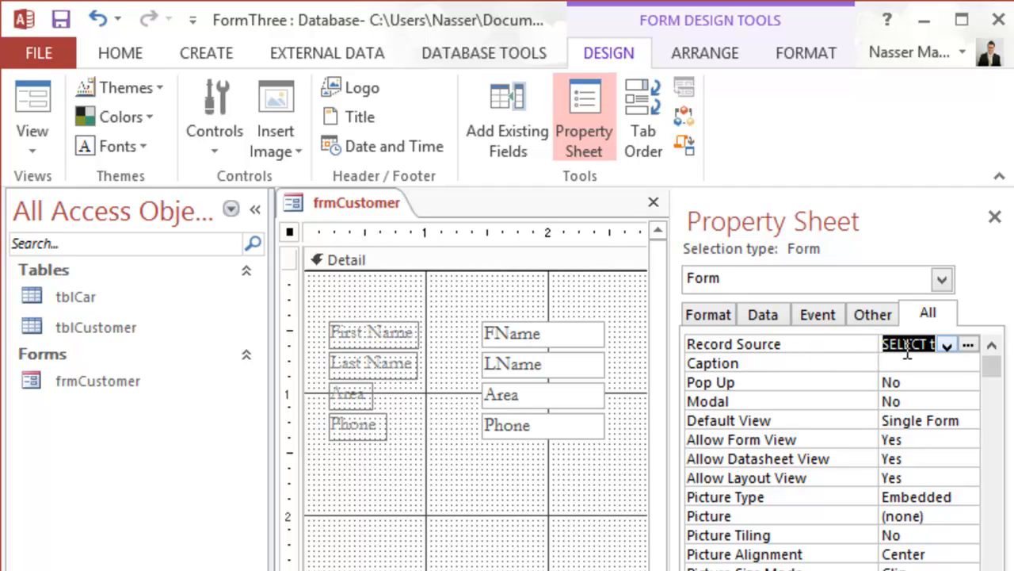
click(948, 345)
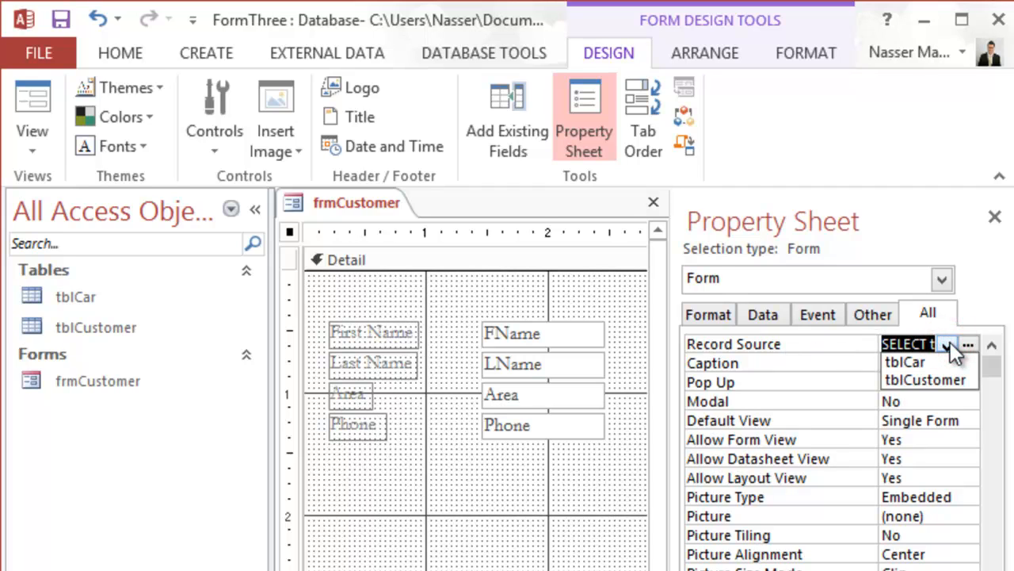
click(950, 345)
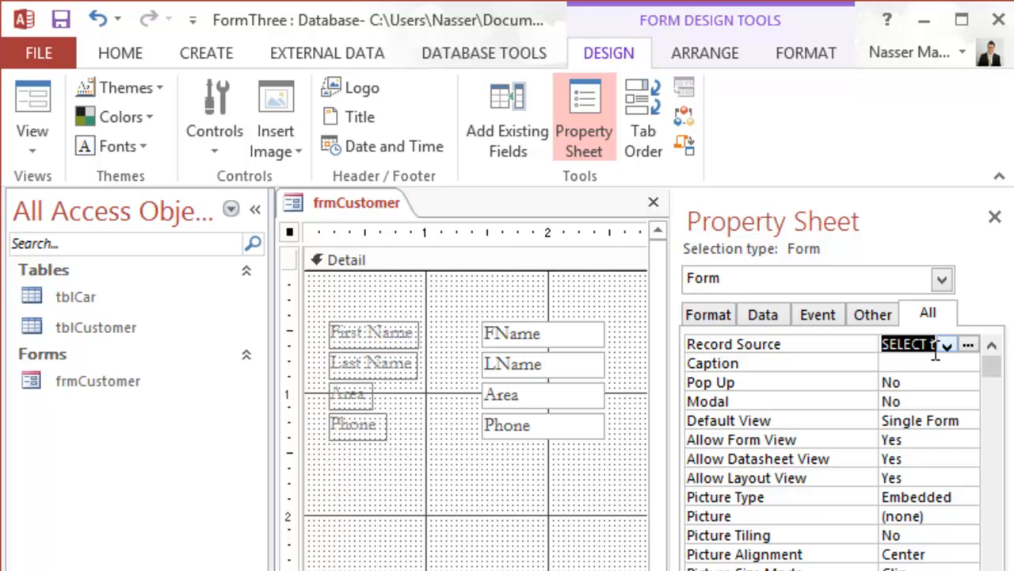
drag(930, 344, 808, 350)
click(935, 345)
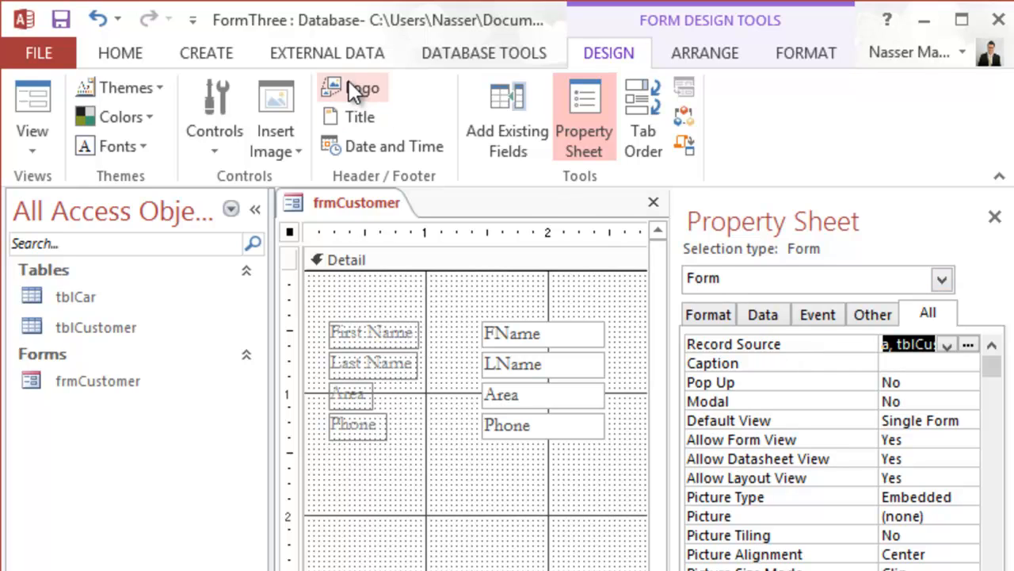
click(228, 140)
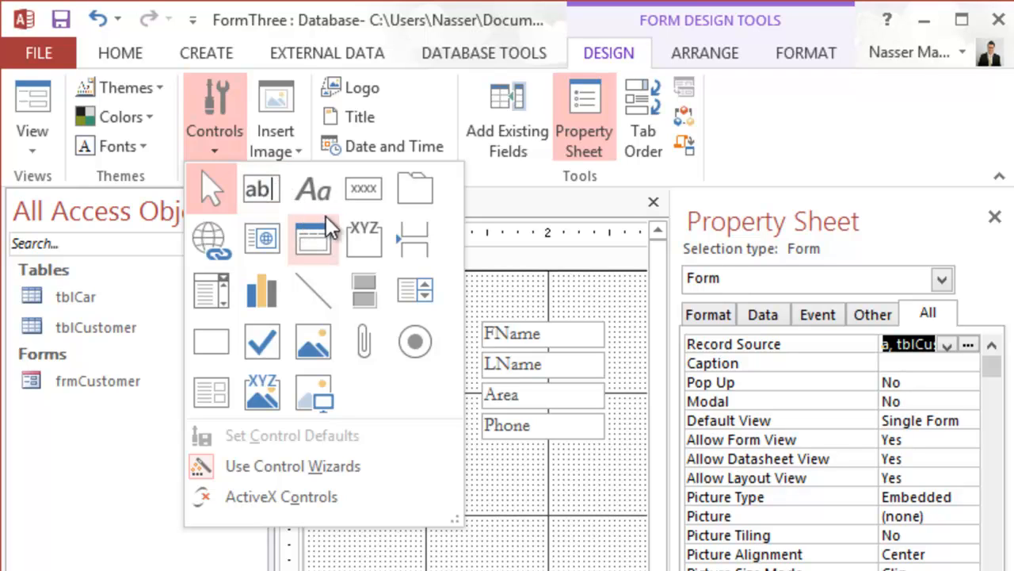
click(219, 291)
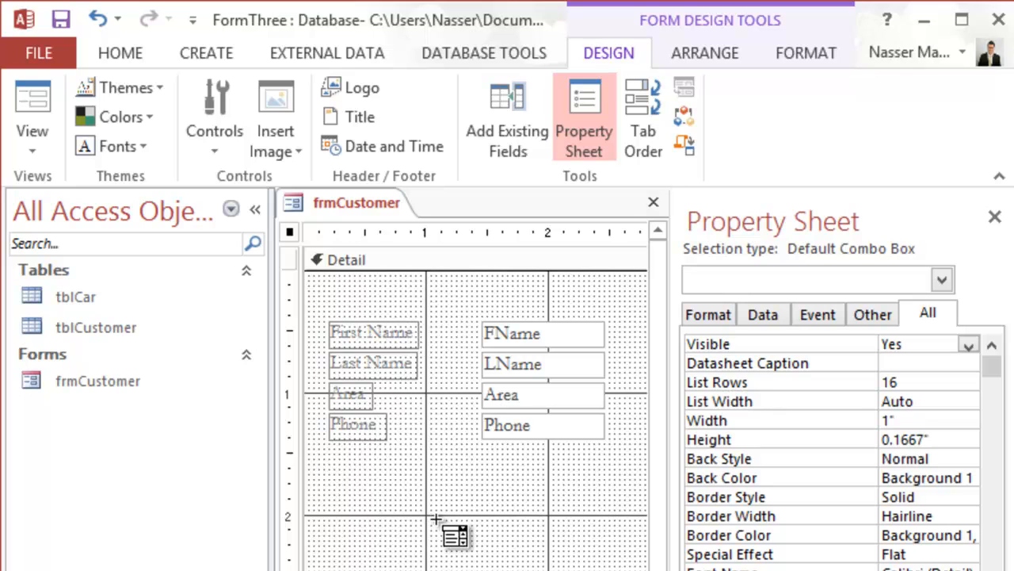
click(447, 518)
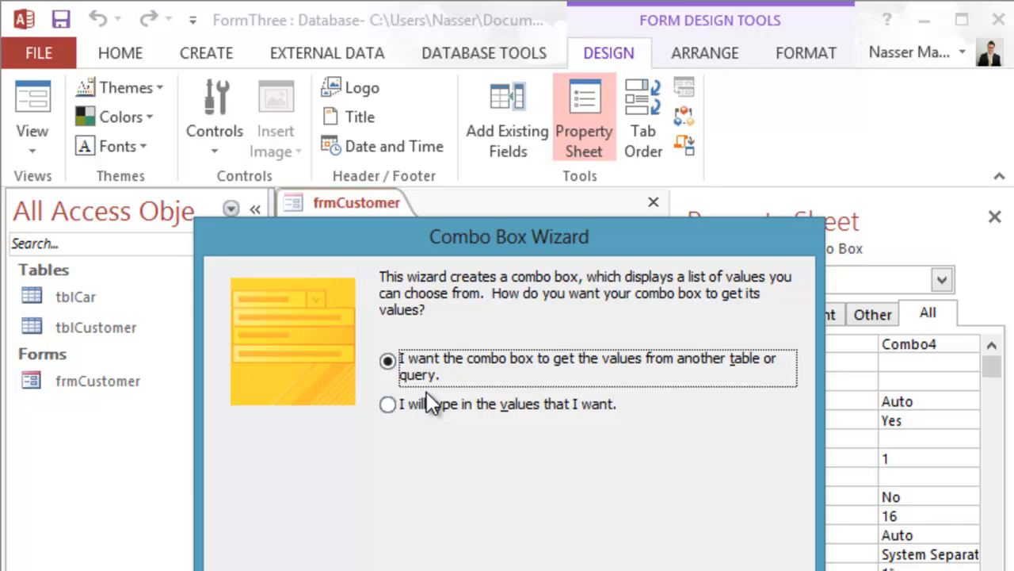
key(Escape)
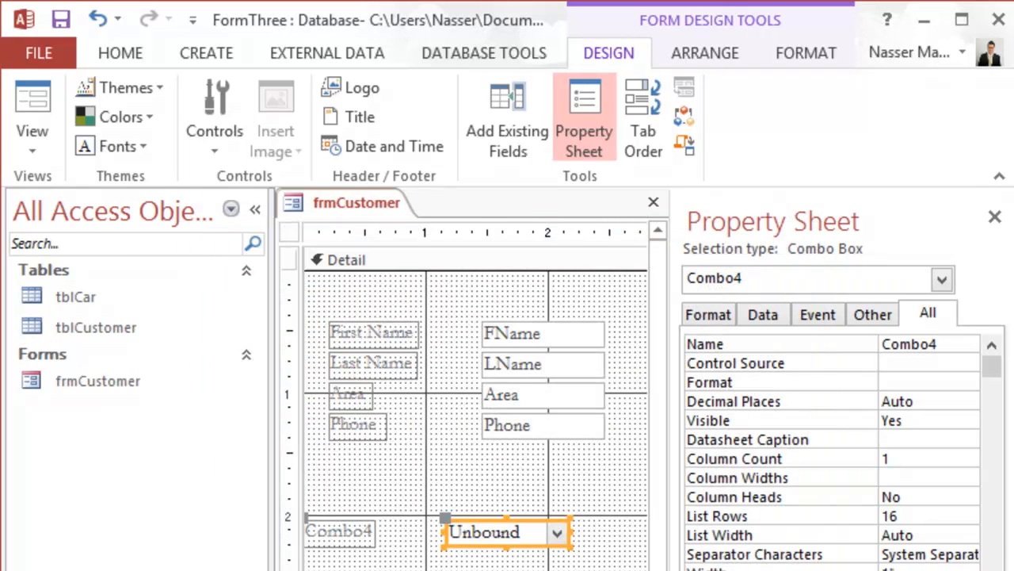
key(Delete)
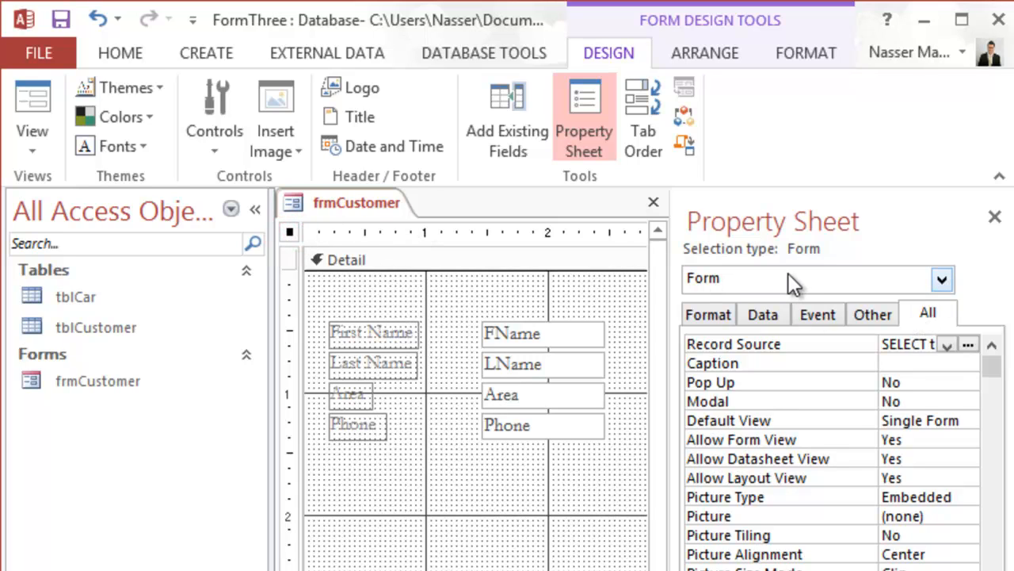
Step: Set the whole form's Record Source to the tblCustomer table and close the form's properties
click(589, 95)
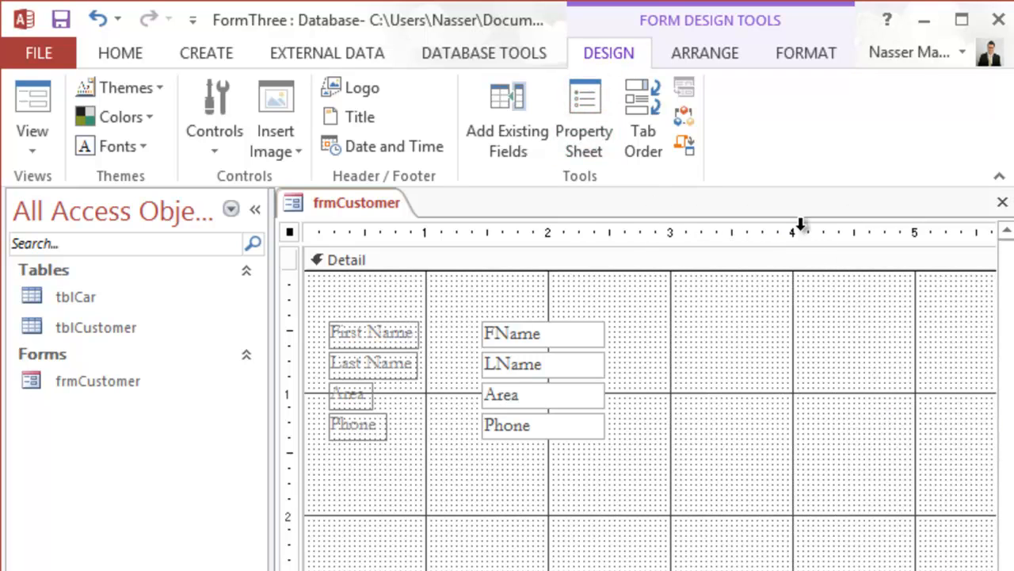
click(582, 115)
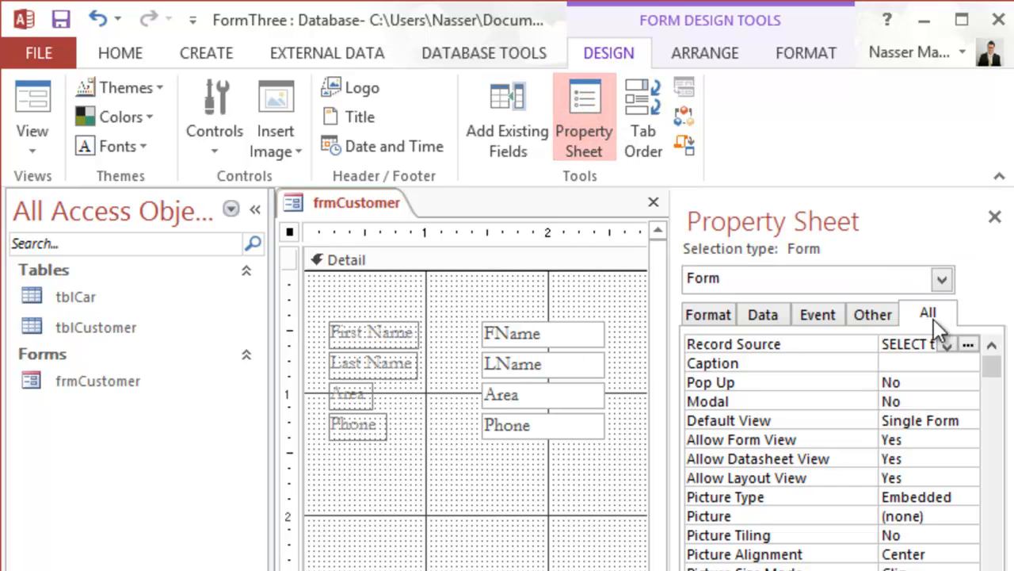
click(944, 345)
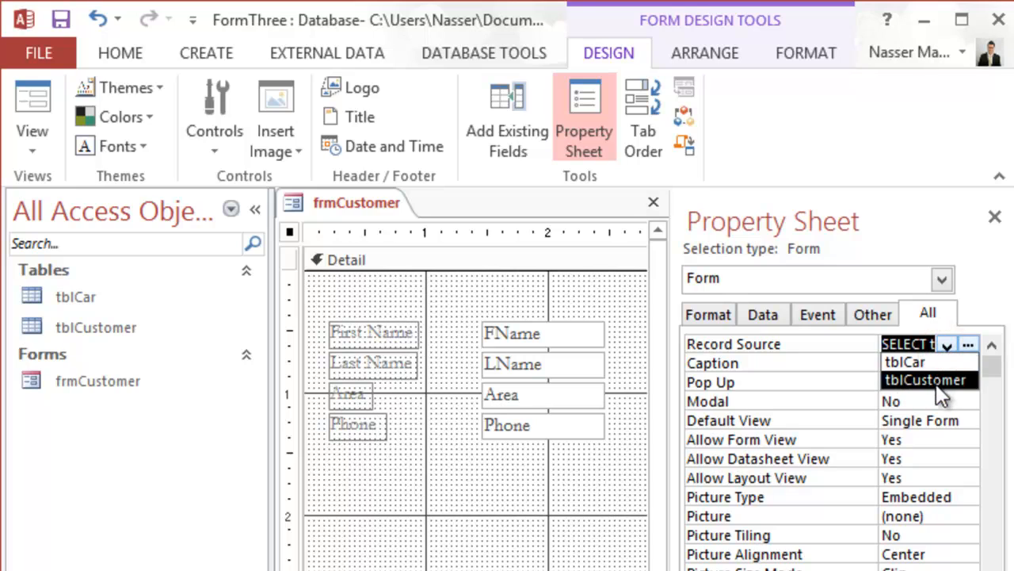
click(939, 381)
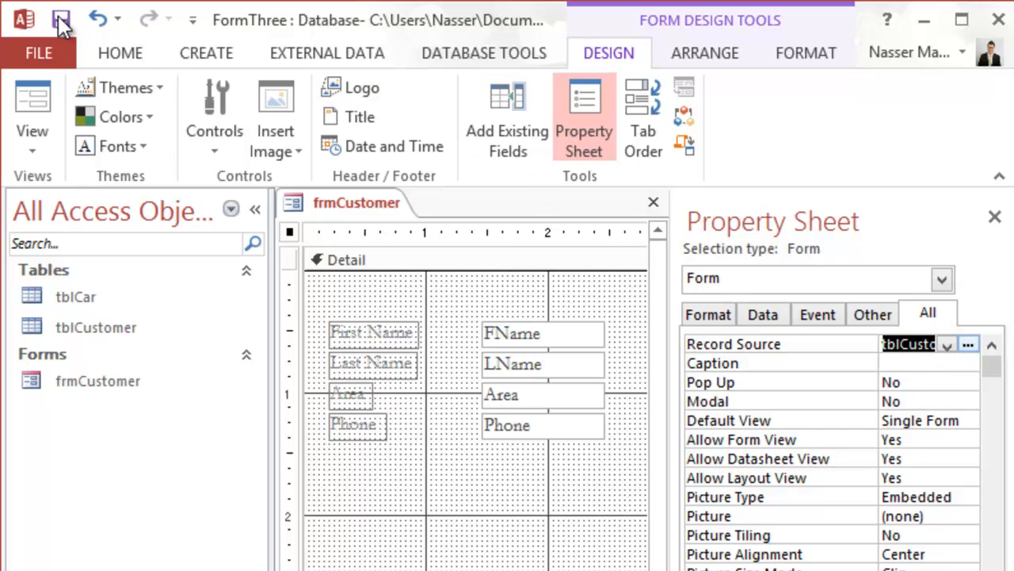
click(995, 216)
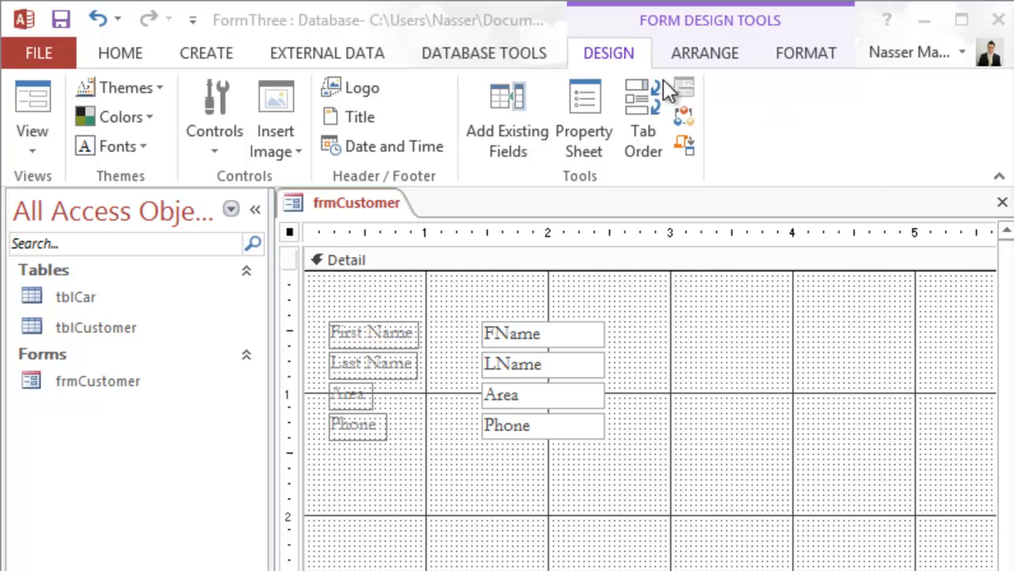
Step: Add a title to the form's header and delete the empty logo placeholder beside it
click(629, 56)
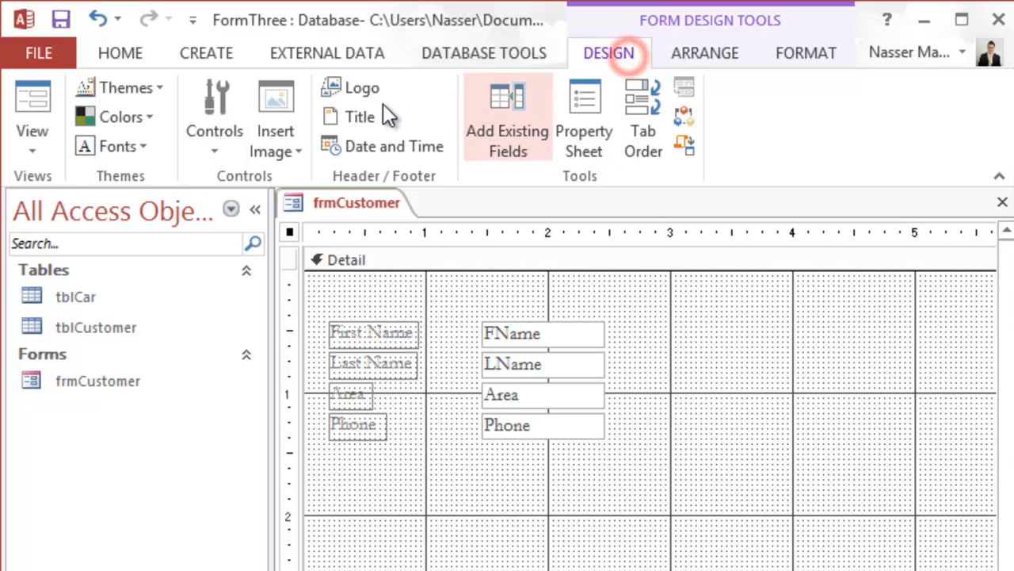
click(361, 111)
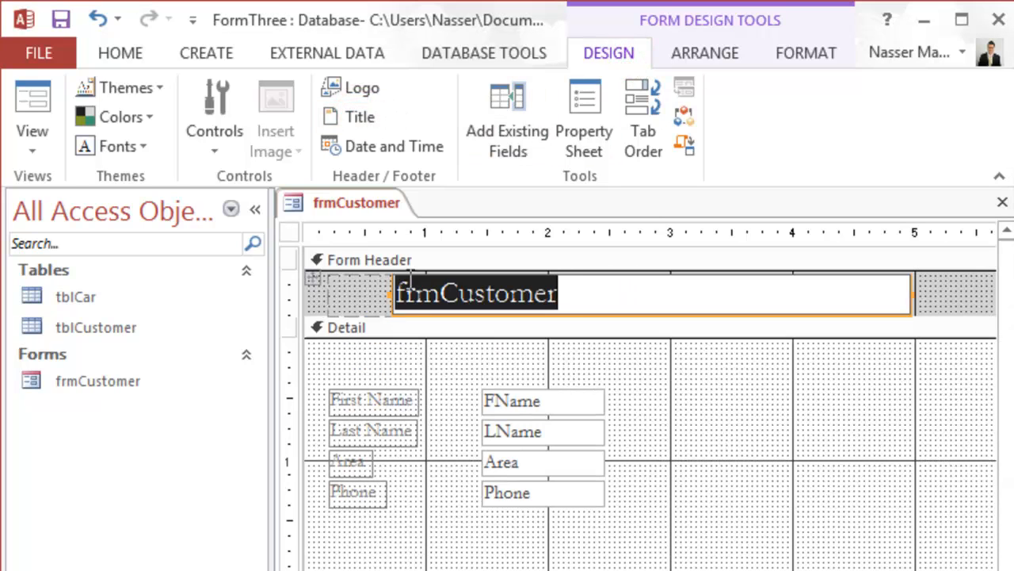
click(373, 295)
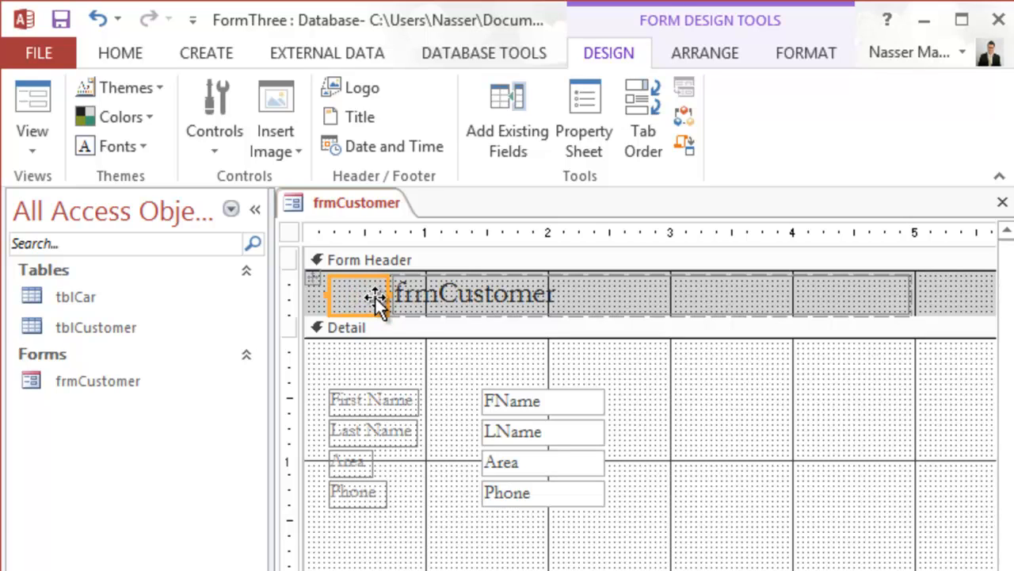
key(Delete)
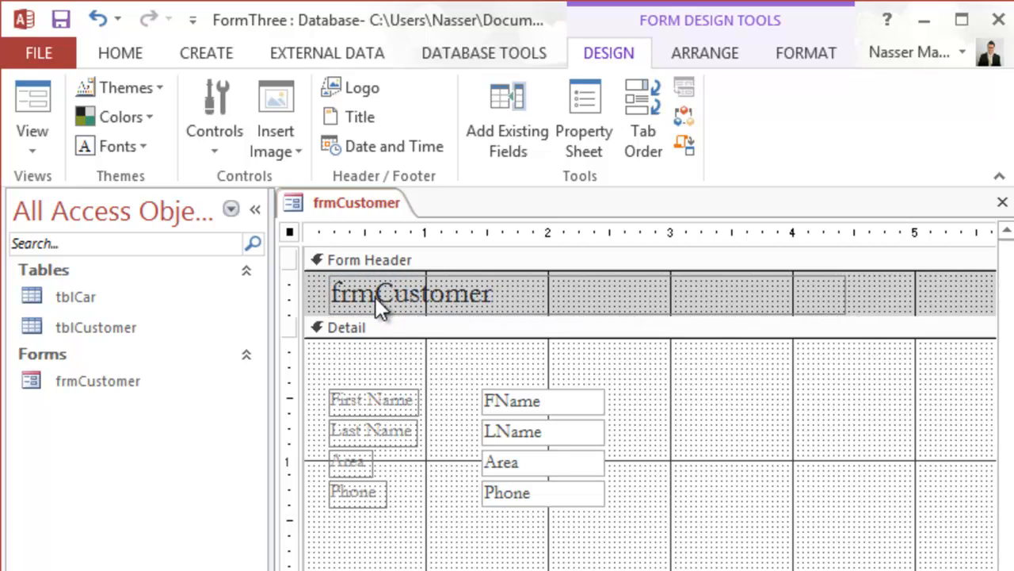
Step: Change the Form Header title text to Customers and Total Sales
click(440, 298)
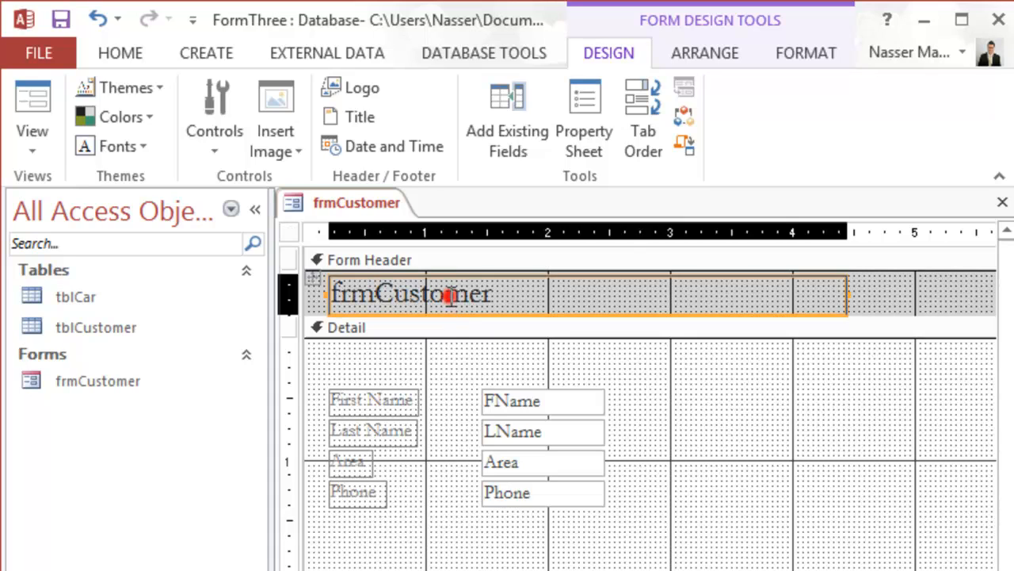
click(512, 294)
double_click(512, 293)
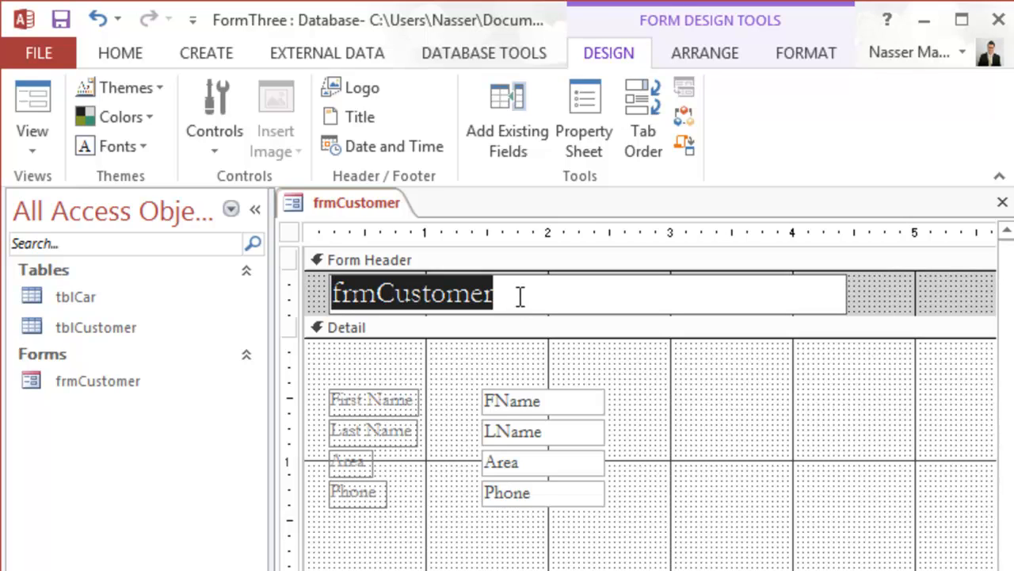
click(385, 294)
key(BackSpace)
key(BackSpace)
key(BackSpace)
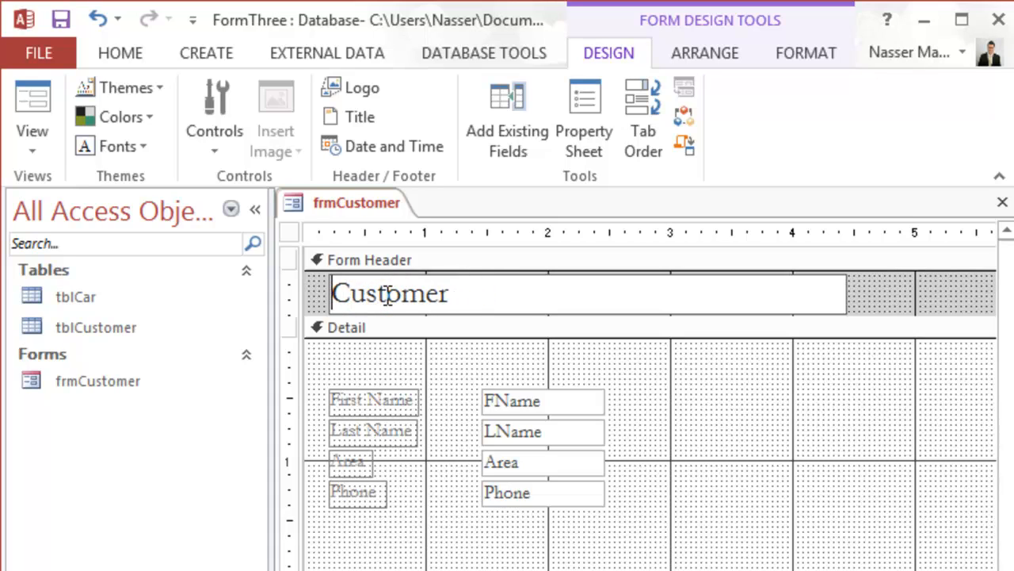
click(474, 290)
text(s and)
key(BackSpace)
key(BackSpace)
key(BackSpace)
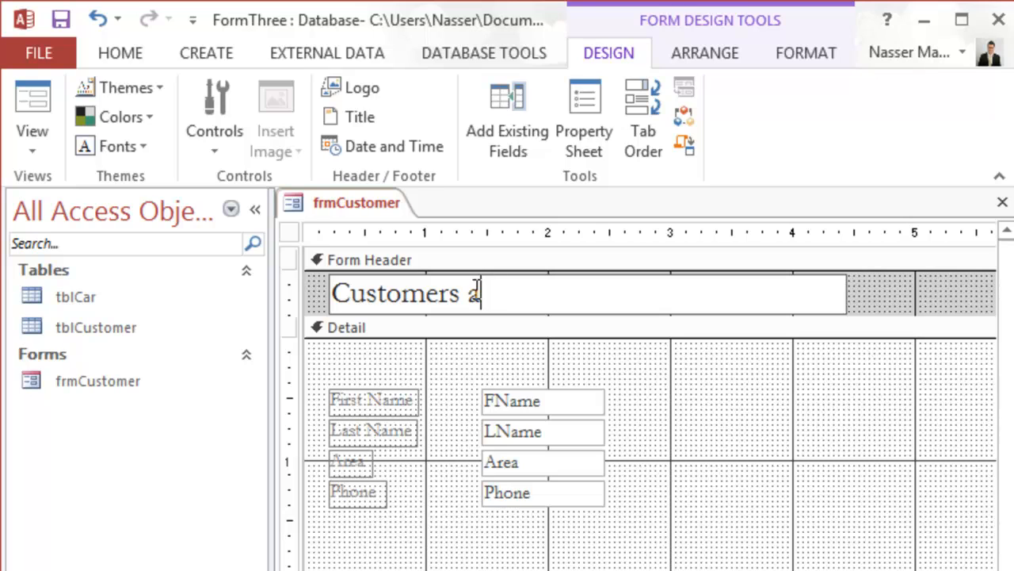
text(nd Total )
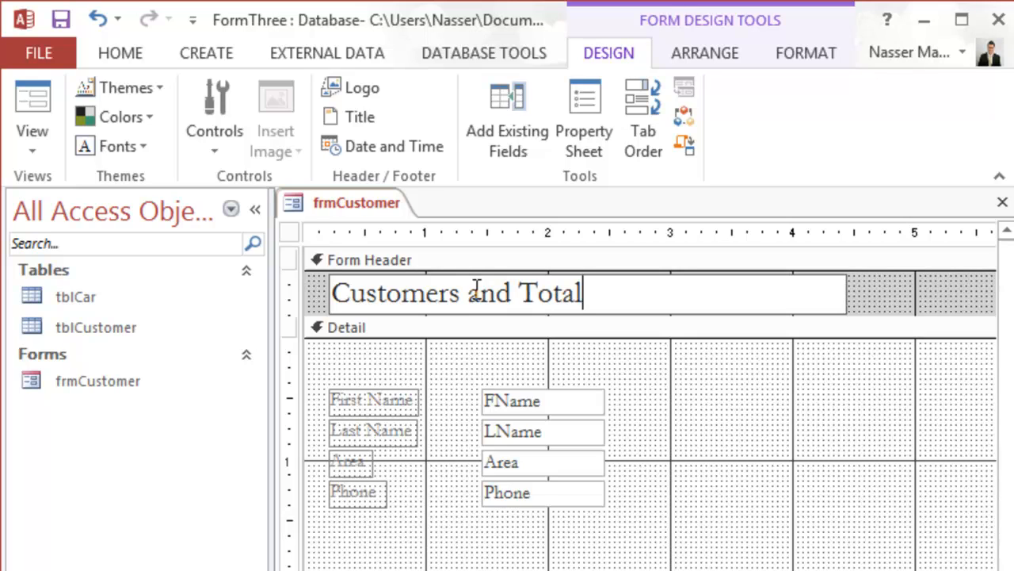
text(Sales)
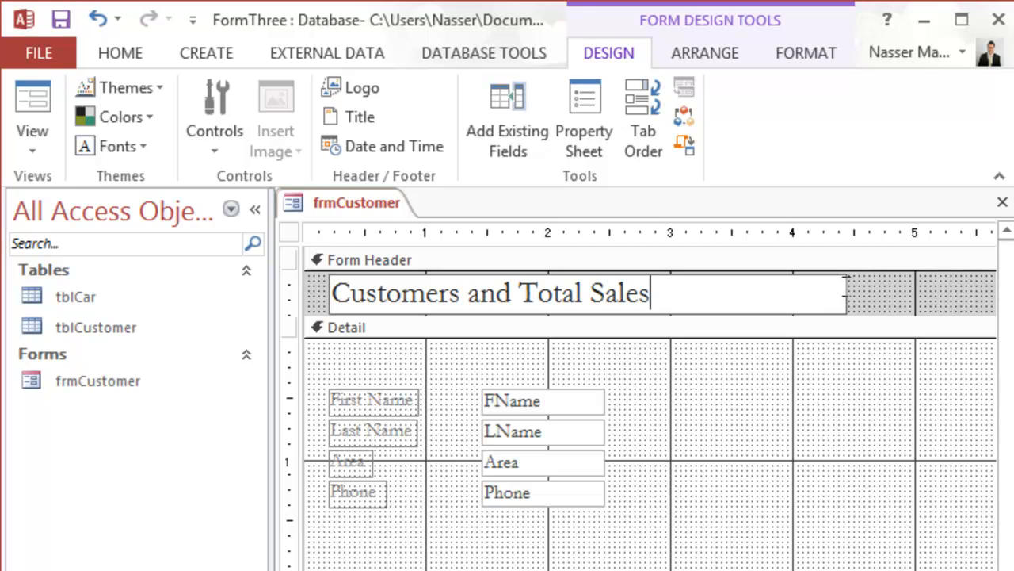
click(860, 290)
Step: Narrow the title box to fit its text in the Form Header's upper-left corner and tighten the header's height around it
click(841, 291)
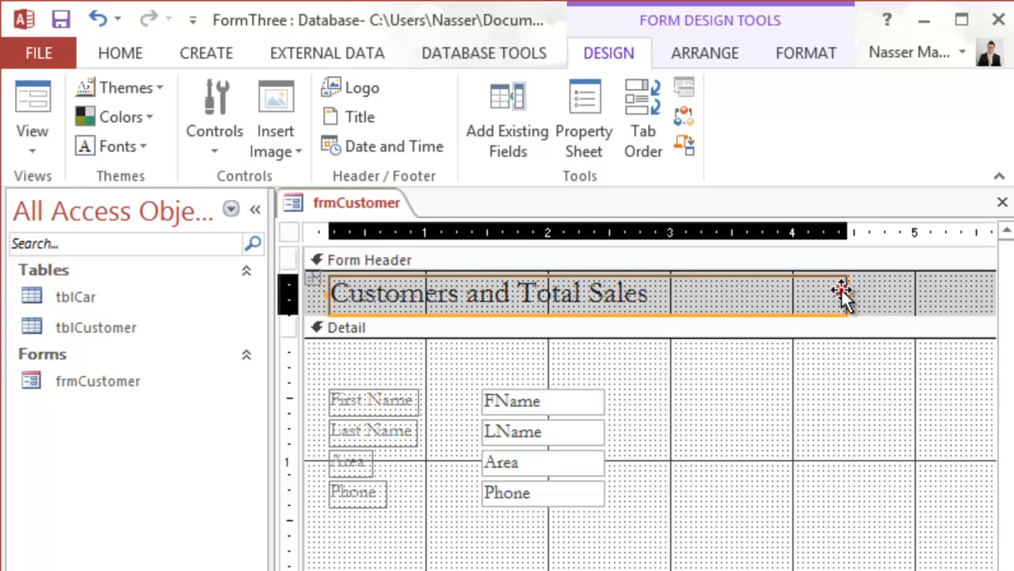
drag(848, 292, 431, 330)
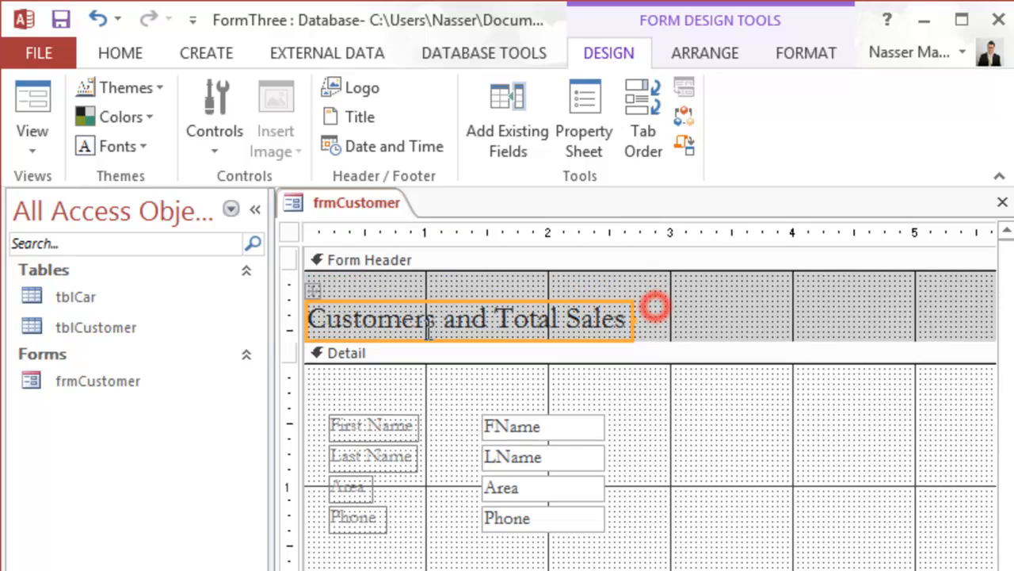
click(461, 300)
click(496, 294)
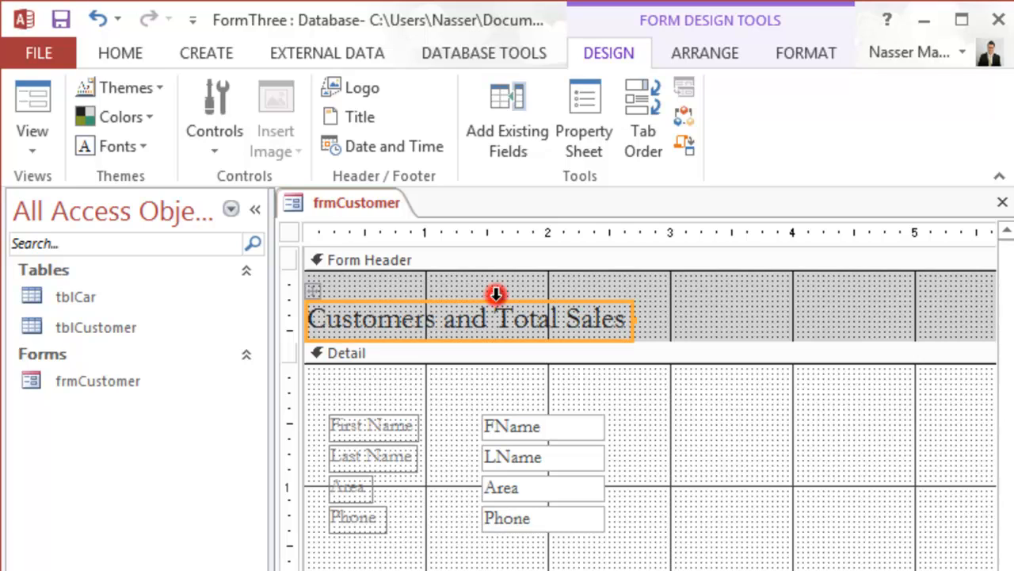
drag(316, 290, 322, 275)
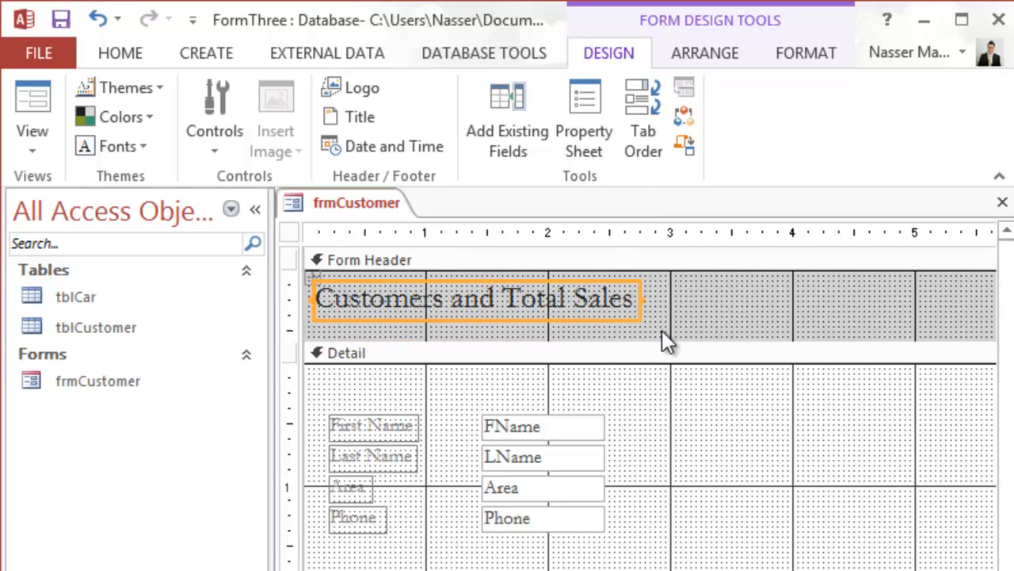
drag(662, 339, 658, 327)
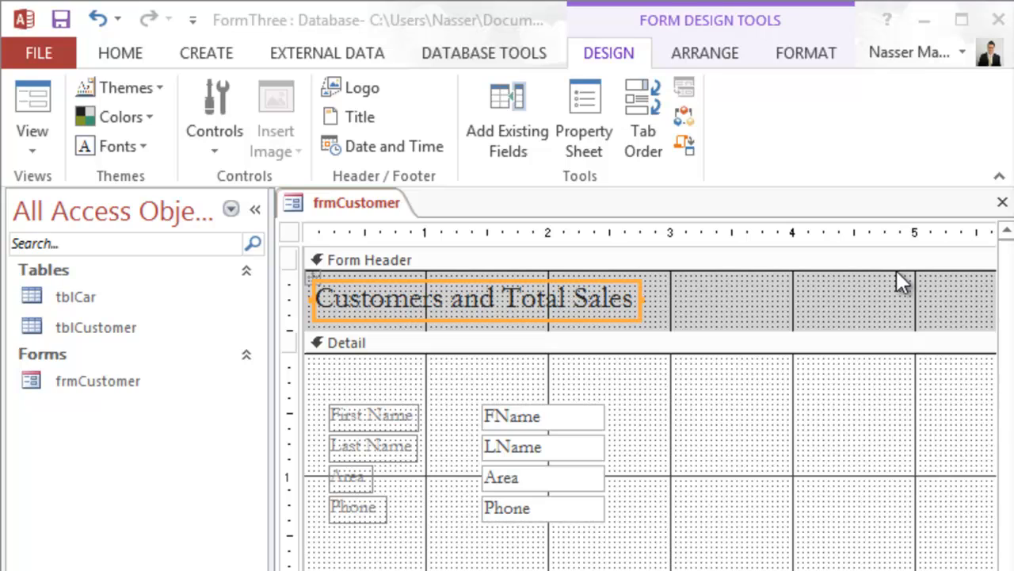
Step: Place a combo box in the Form Header near the 4-inch mark that finds a record on the form based on the selected value
click(219, 146)
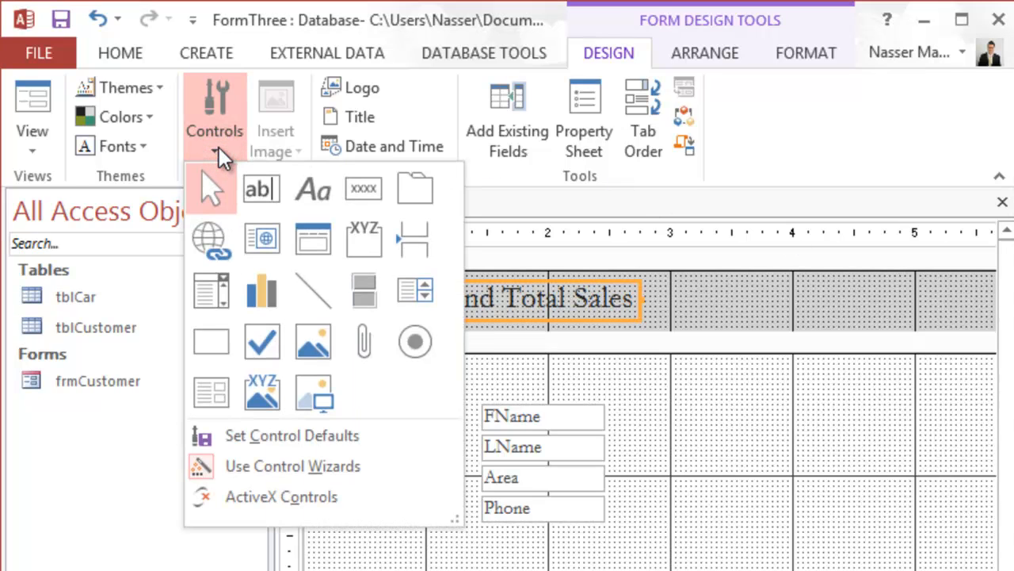
click(215, 292)
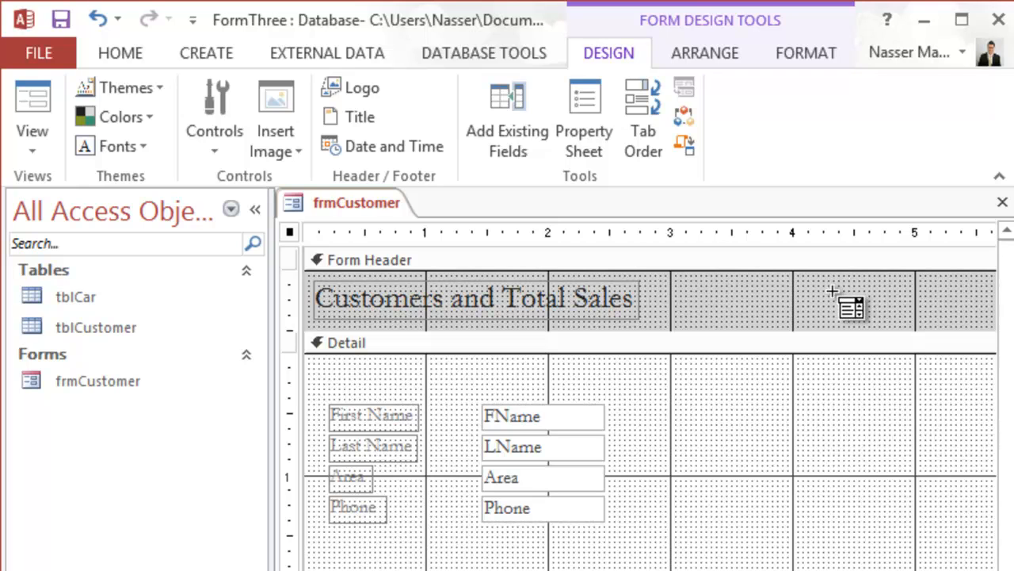
click(792, 287)
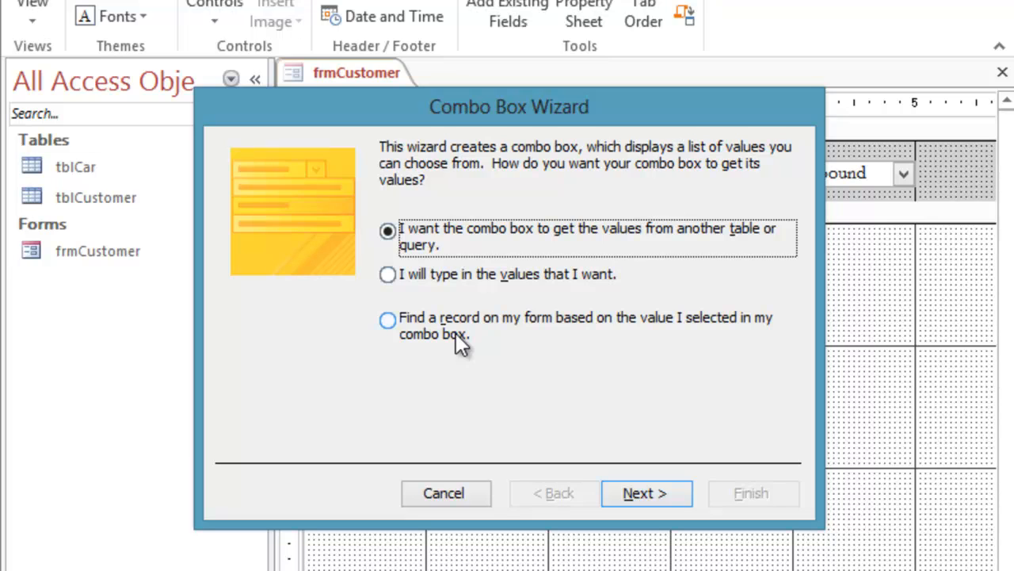
click(386, 321)
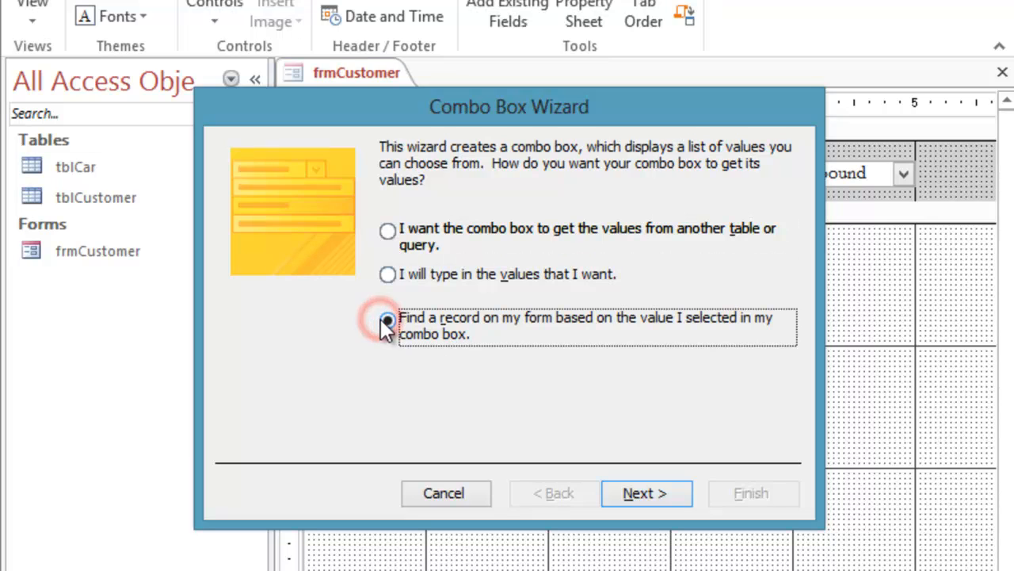
click(628, 495)
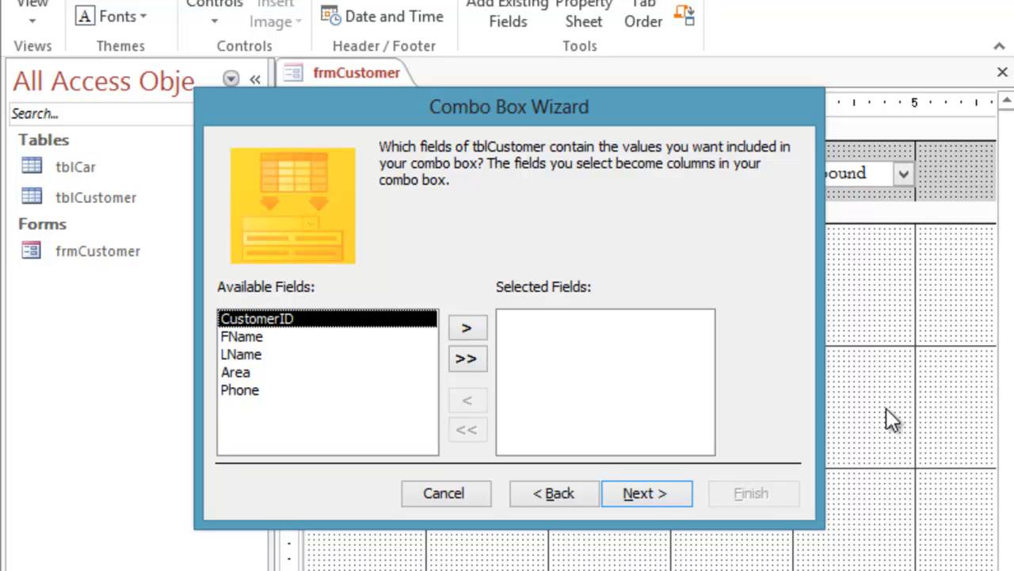
Step: Include the CustomerID field as the combo box's only column and fit the column width to its contents
click(466, 328)
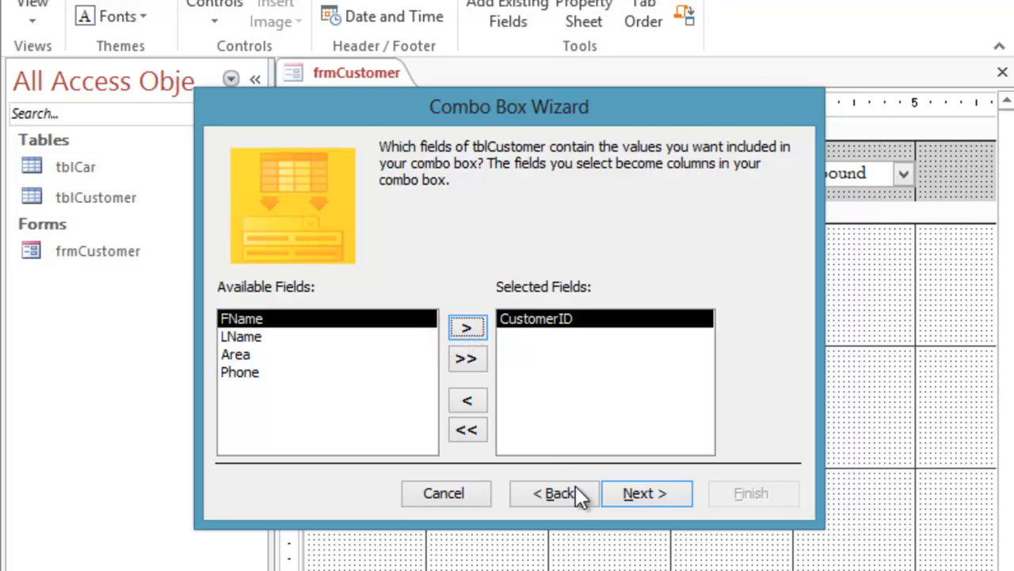
click(635, 496)
click(632, 495)
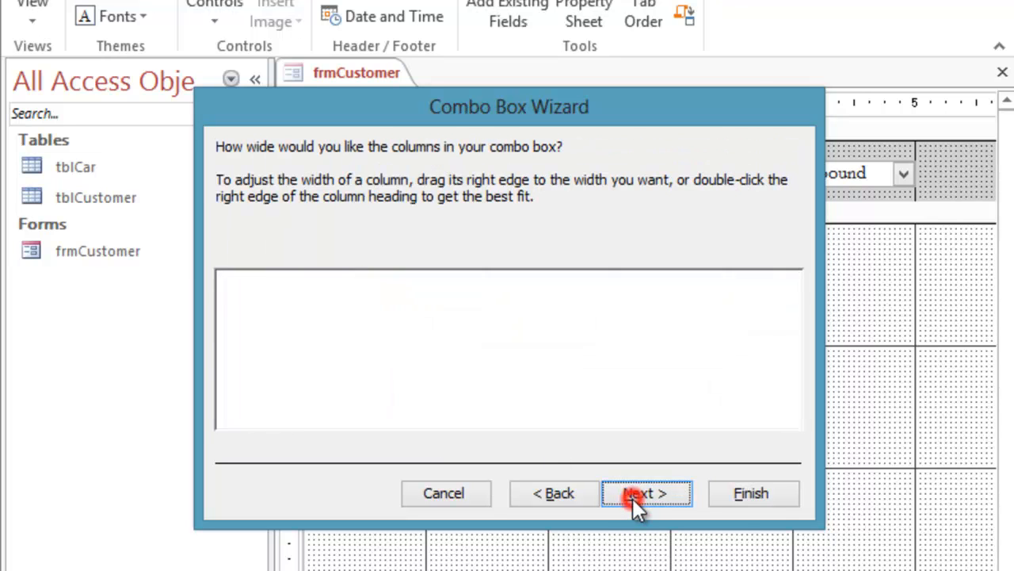
click(554, 489)
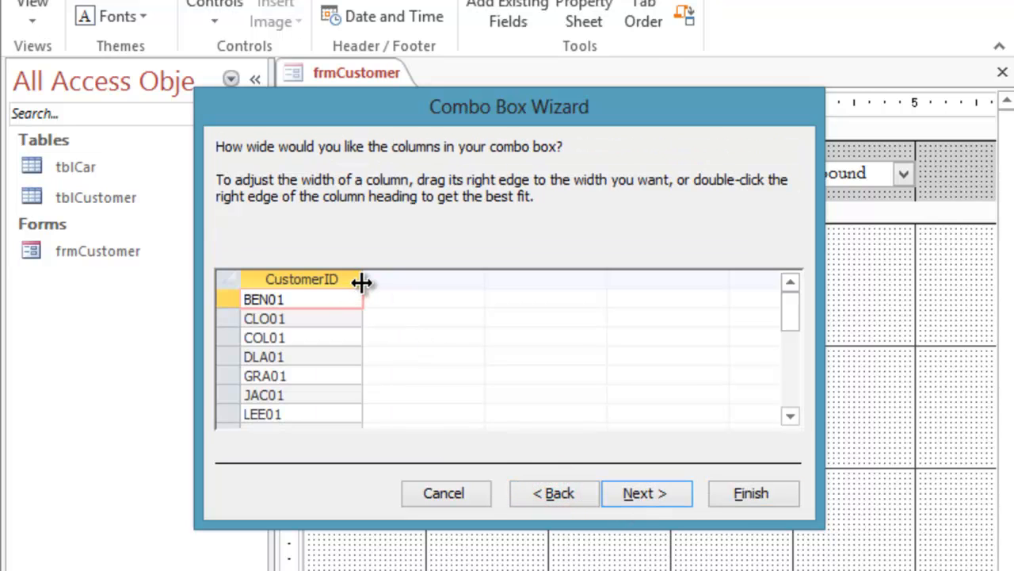
drag(360, 279, 340, 277)
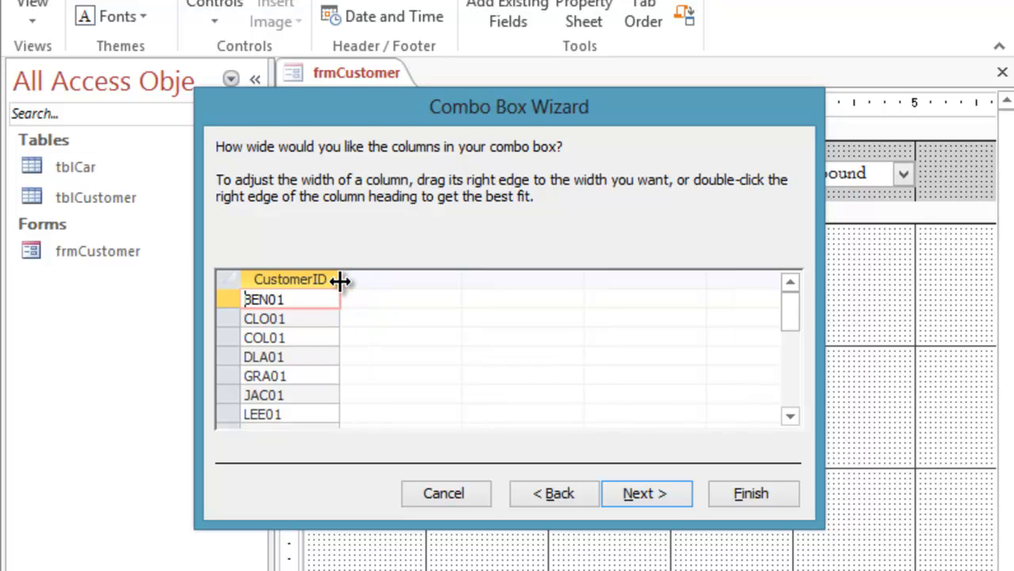
double_click(339, 277)
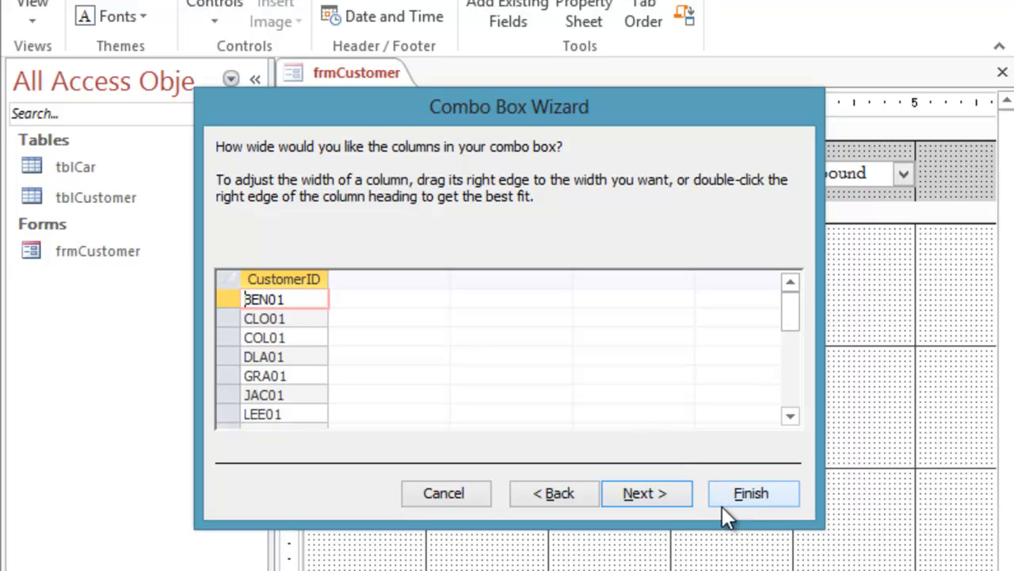
Step: Label the combo box Customer number and shift the combo box and its label slightly right, clear of the header title
click(639, 500)
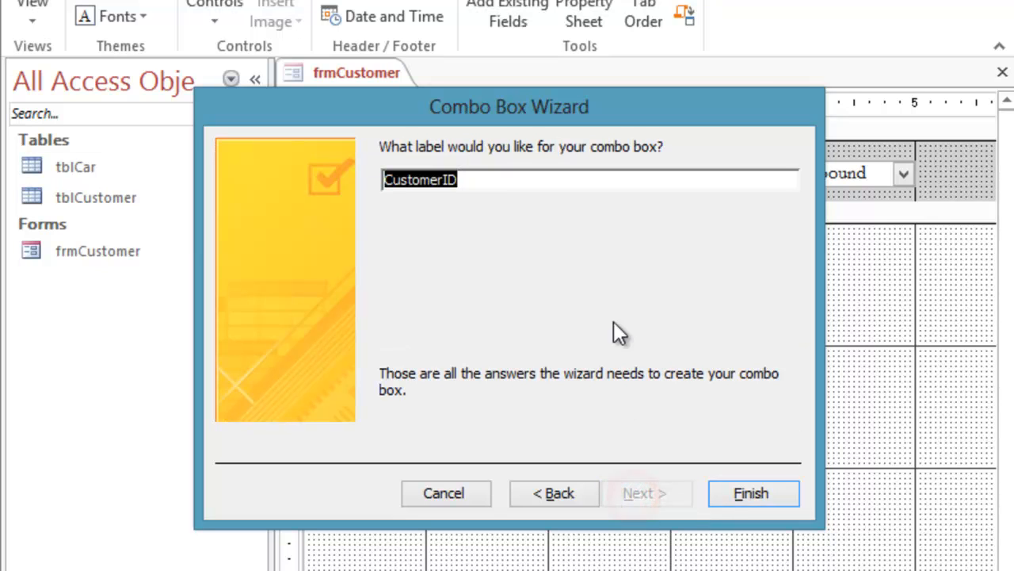
click(527, 186)
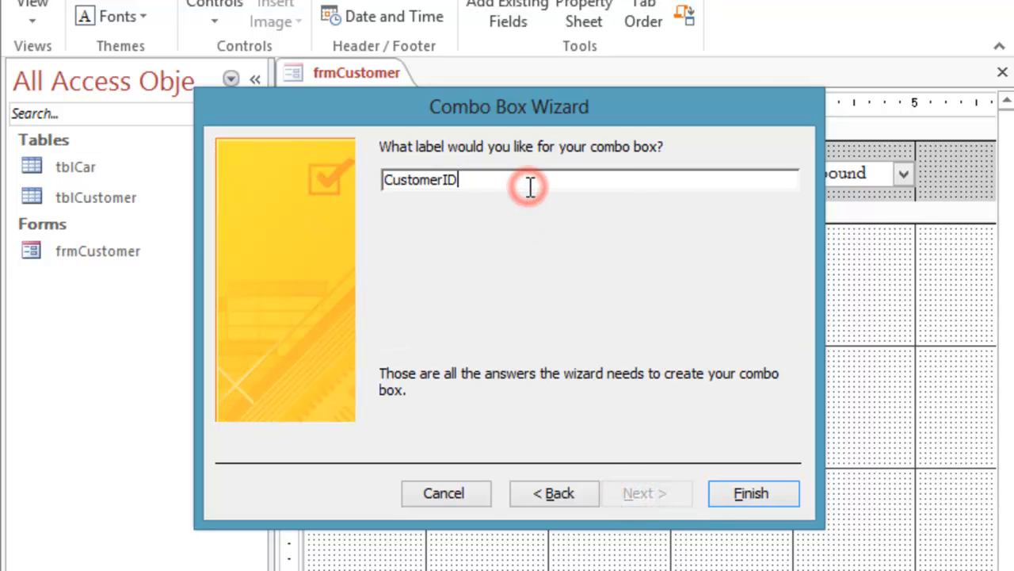
key(BackSpace)
key(BackSpace)
text(number)
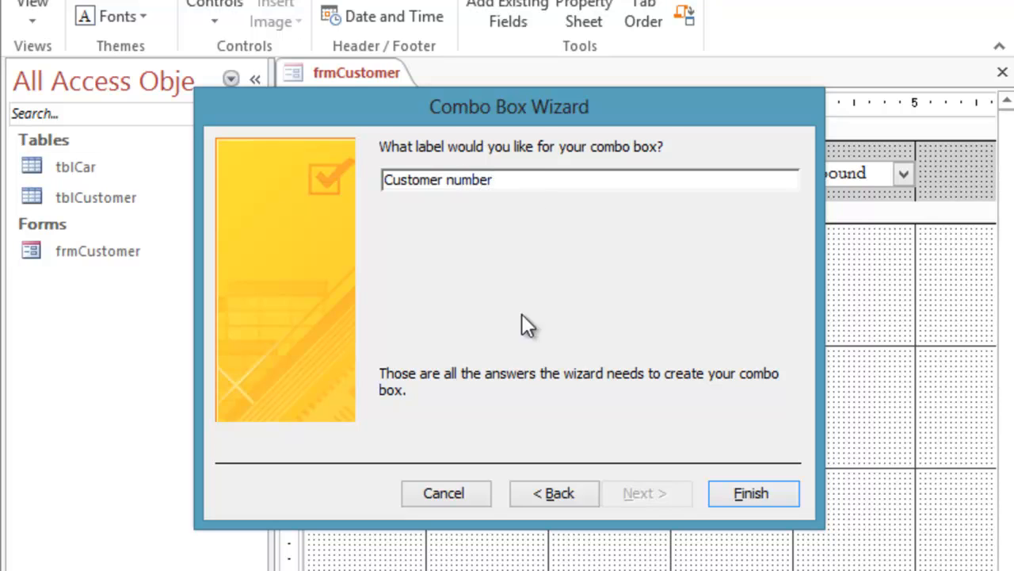
click(737, 494)
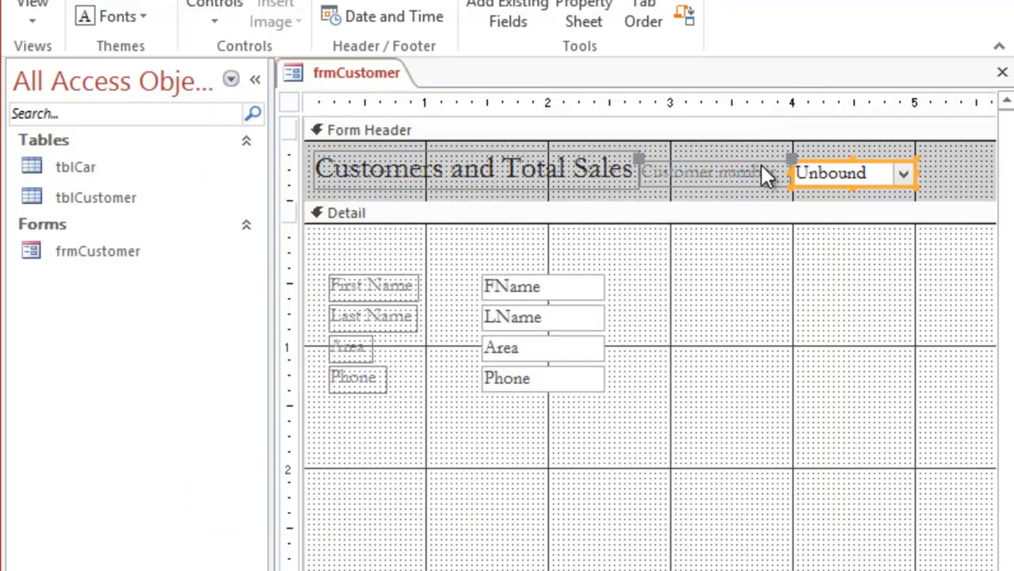
drag(793, 158, 813, 156)
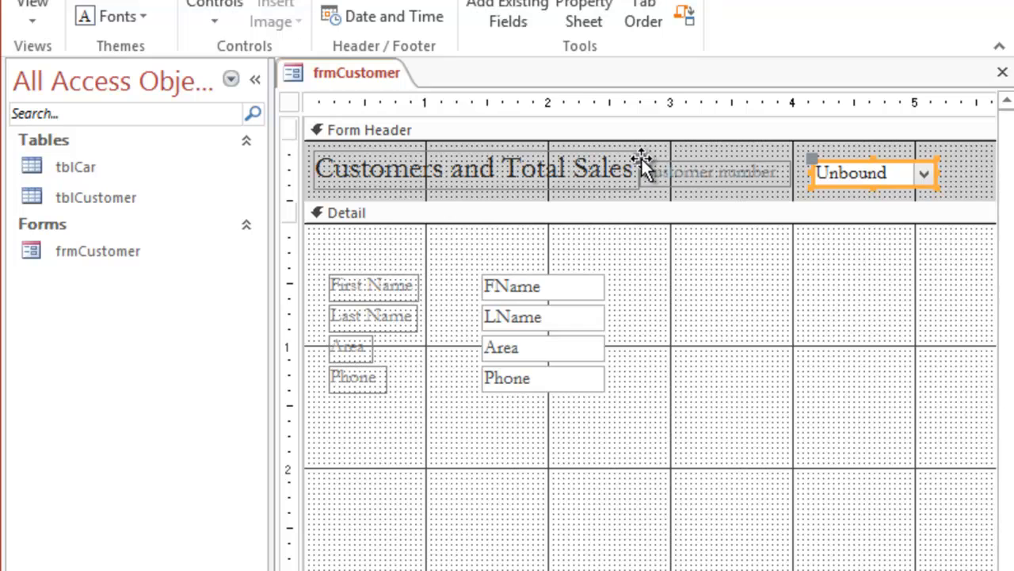
drag(641, 157, 664, 155)
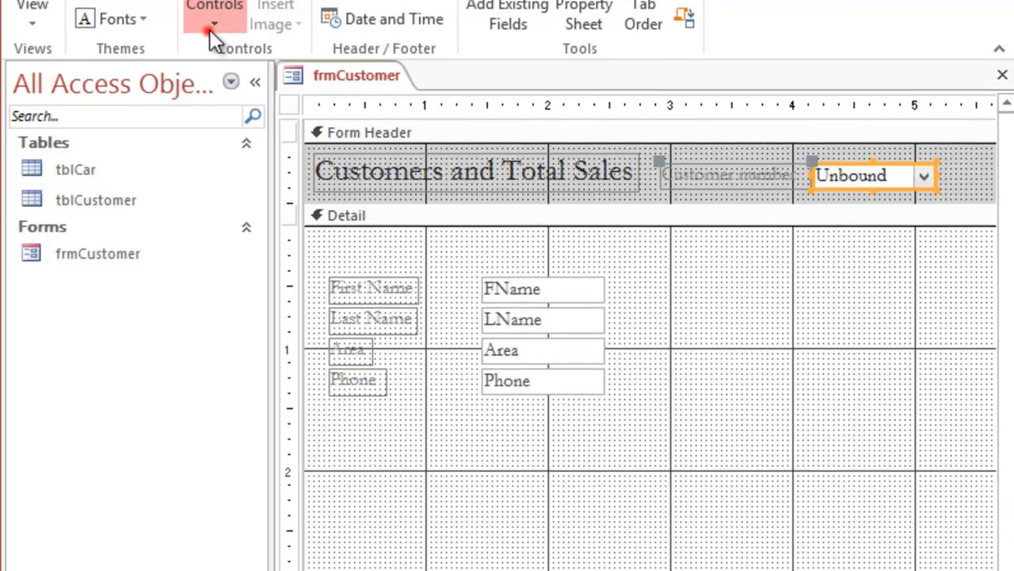
Step: Place a subform in the Detail section below the Phone field, based on existing tables and queries with tblCar as its source
click(212, 23)
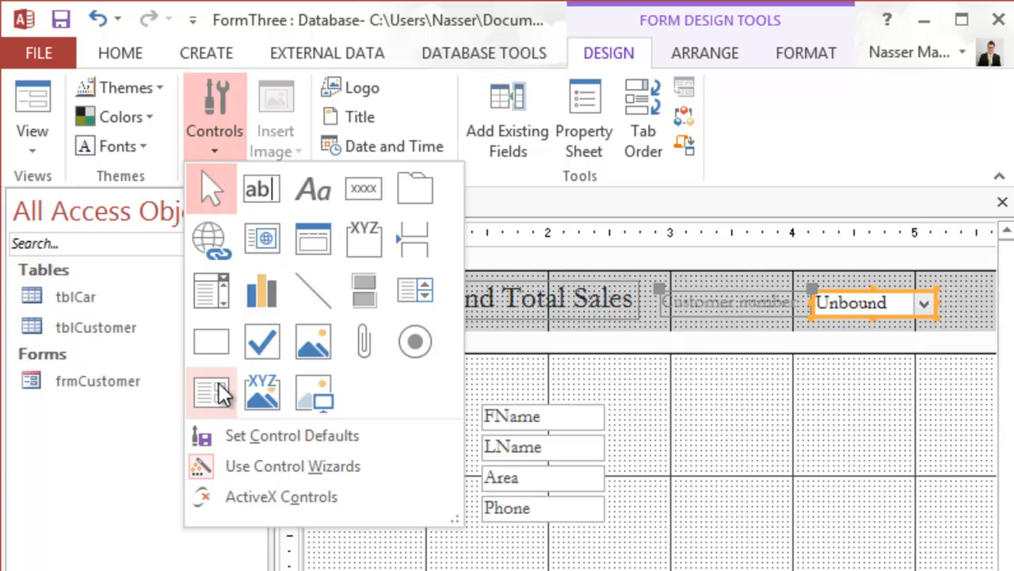
click(216, 385)
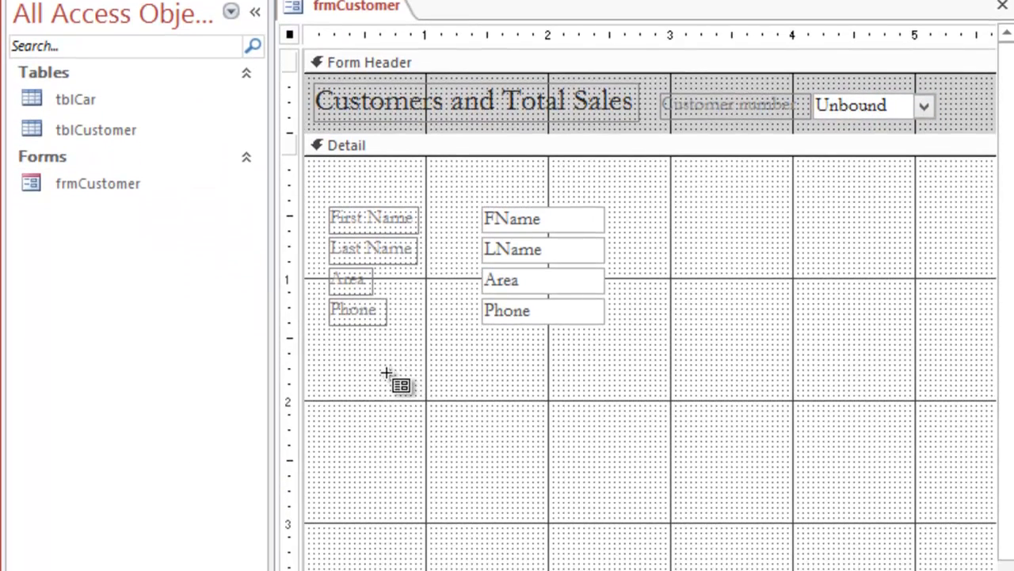
click(389, 377)
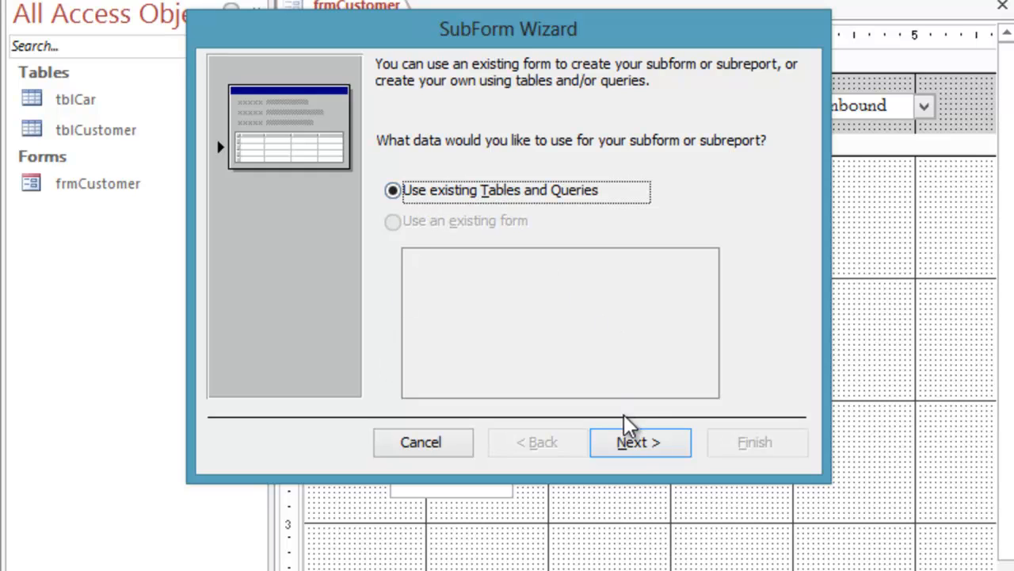
click(638, 445)
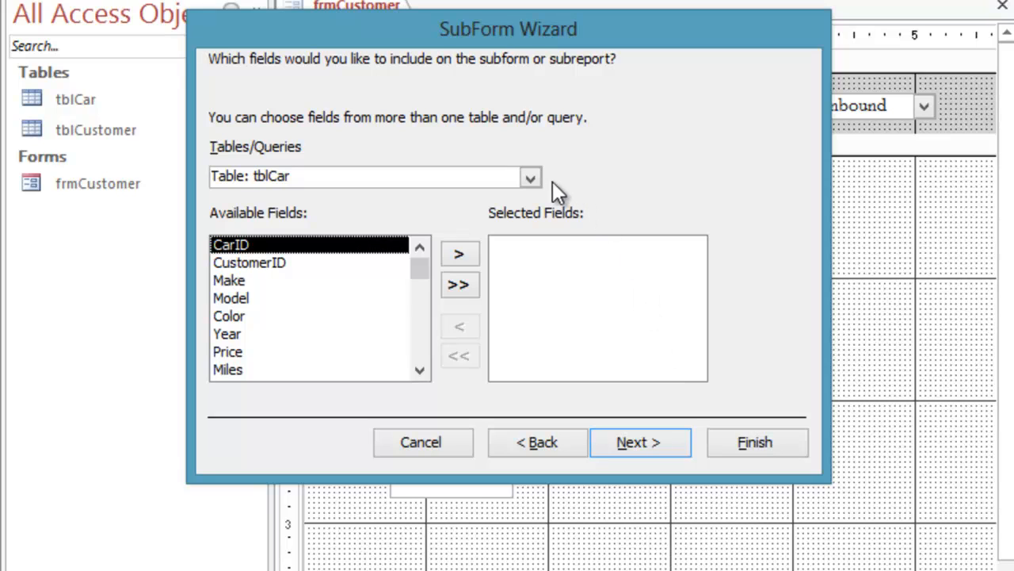
click(531, 177)
click(533, 177)
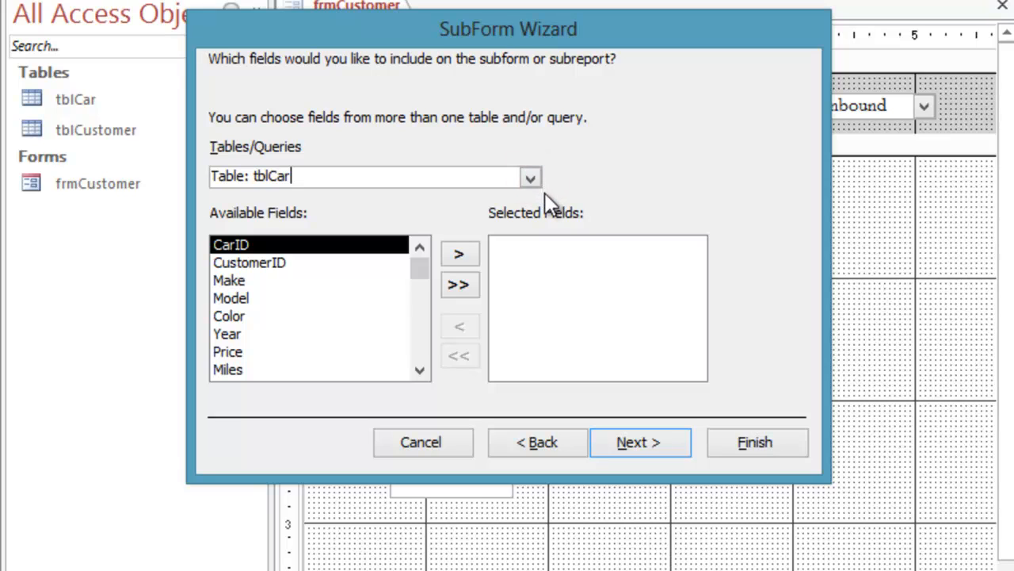
Step: Include the Make, Model, Color, Miles, Price and SaleDate fields from tblCar in the subform, in that order
double_click(247, 281)
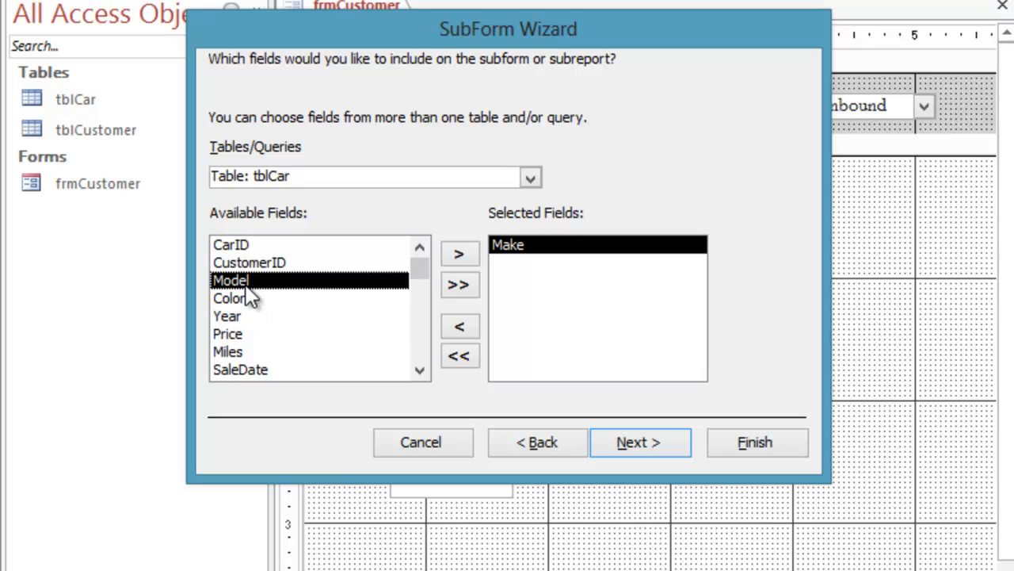
double_click(241, 281)
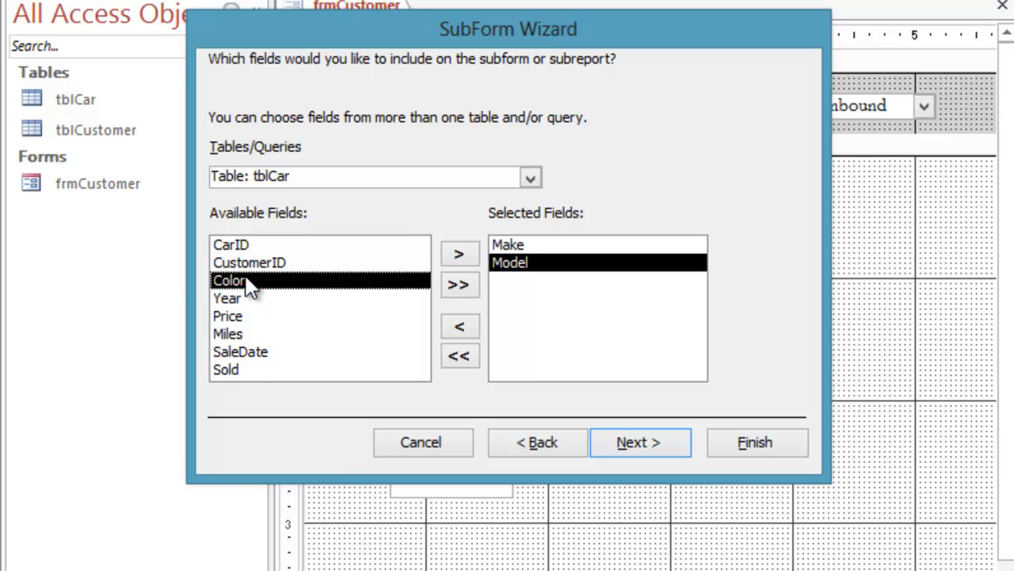
double_click(246, 281)
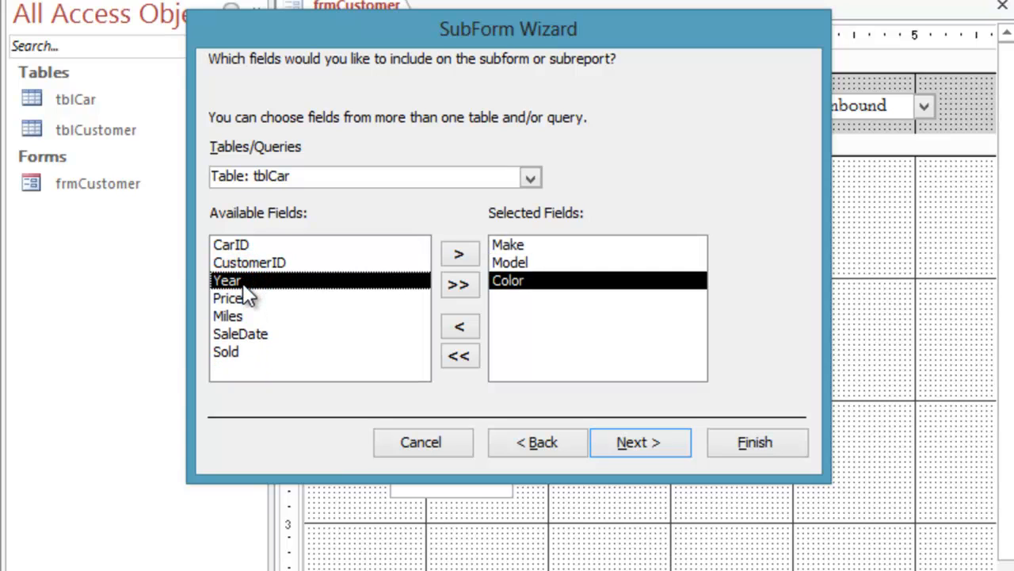
click(255, 316)
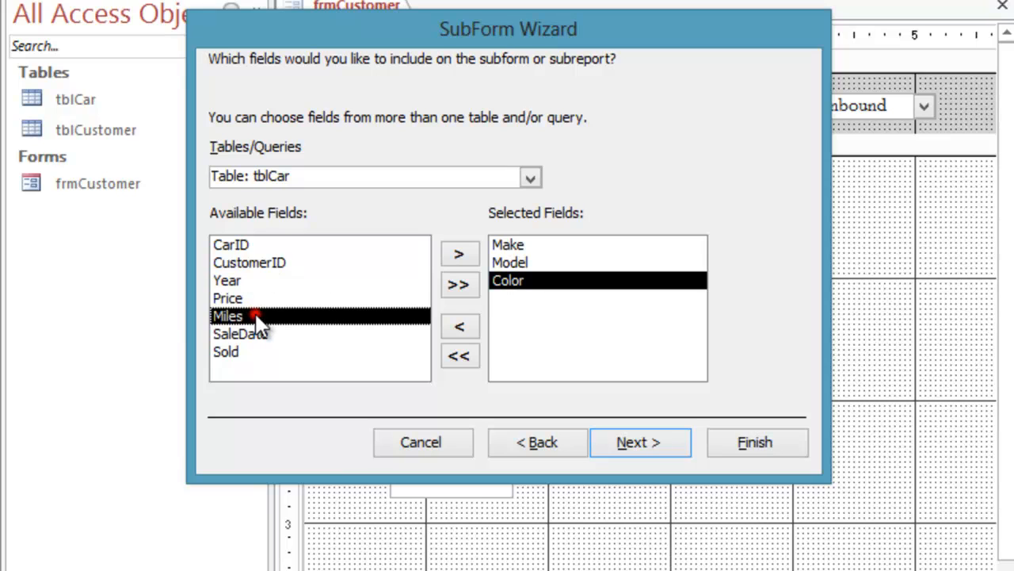
double_click(255, 316)
double_click(255, 298)
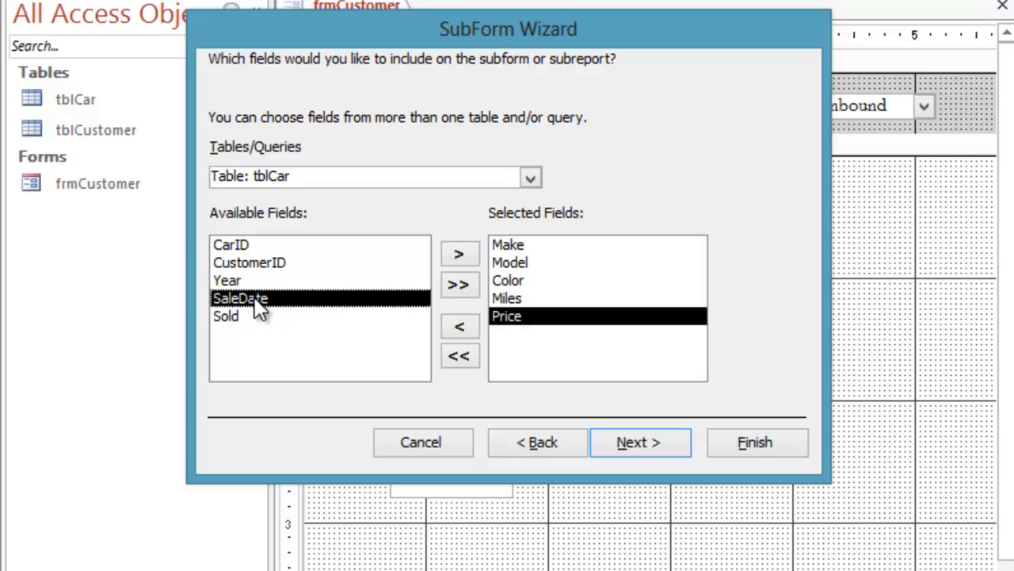
double_click(255, 300)
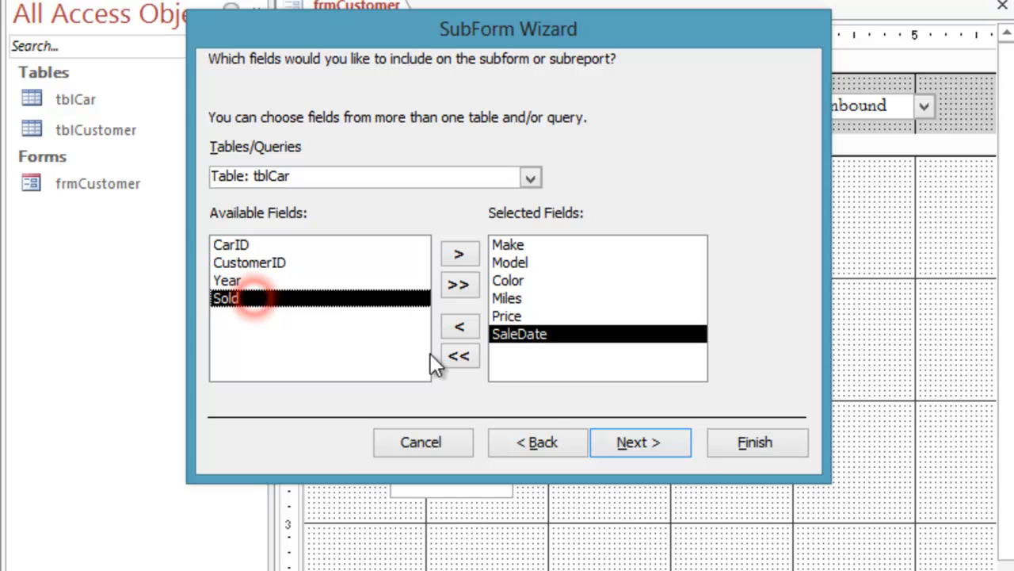
click(636, 440)
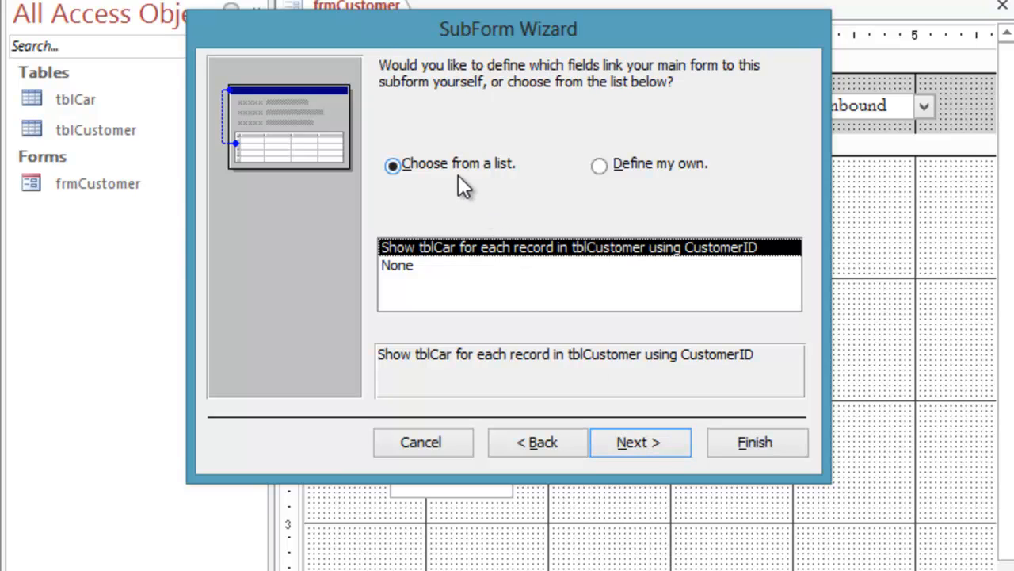
Step: Link the subform to show tblCar for each tblCustomer record using CustomerID, and create it with the name frmSubCarSale
click(645, 446)
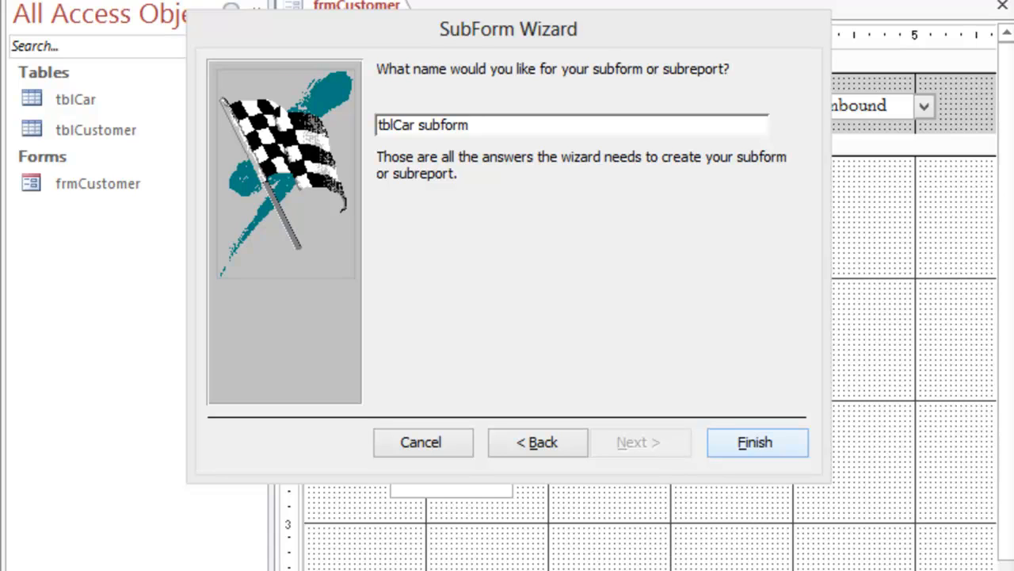
click(412, 127)
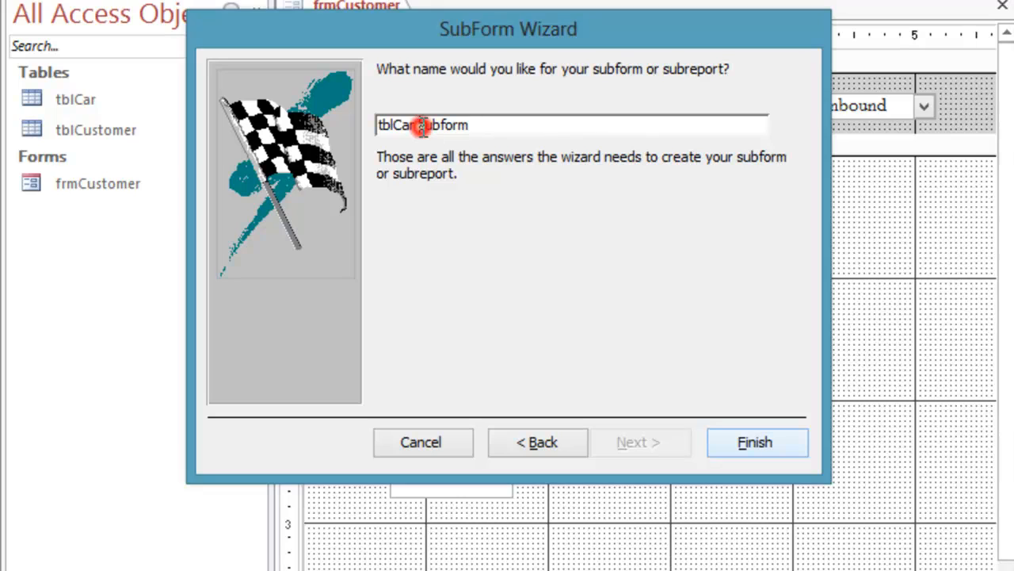
drag(412, 127, 350, 121)
key(Delete)
key(Delete)
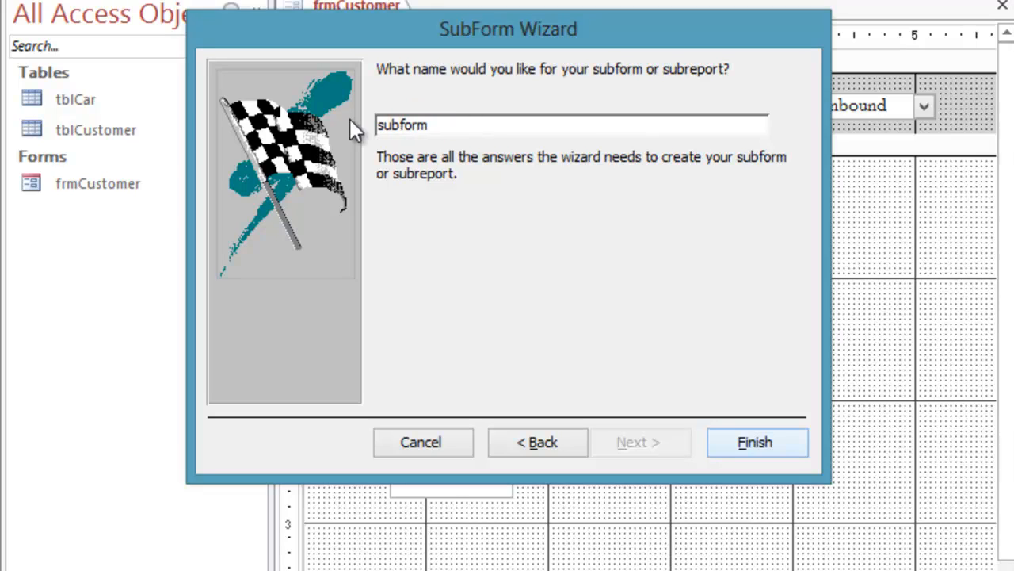
text(frm)
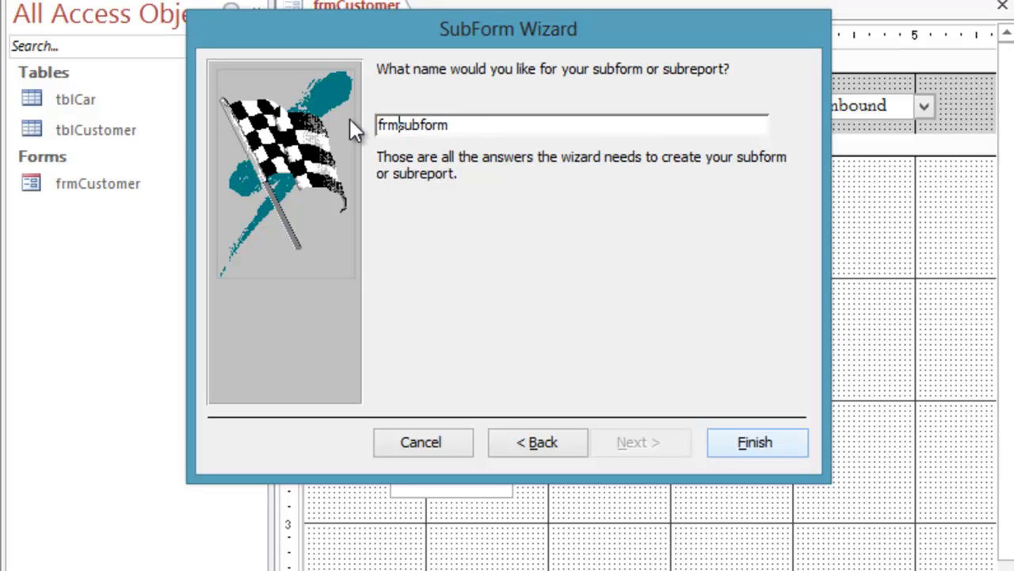
key(Delete)
text(S)
click(468, 127)
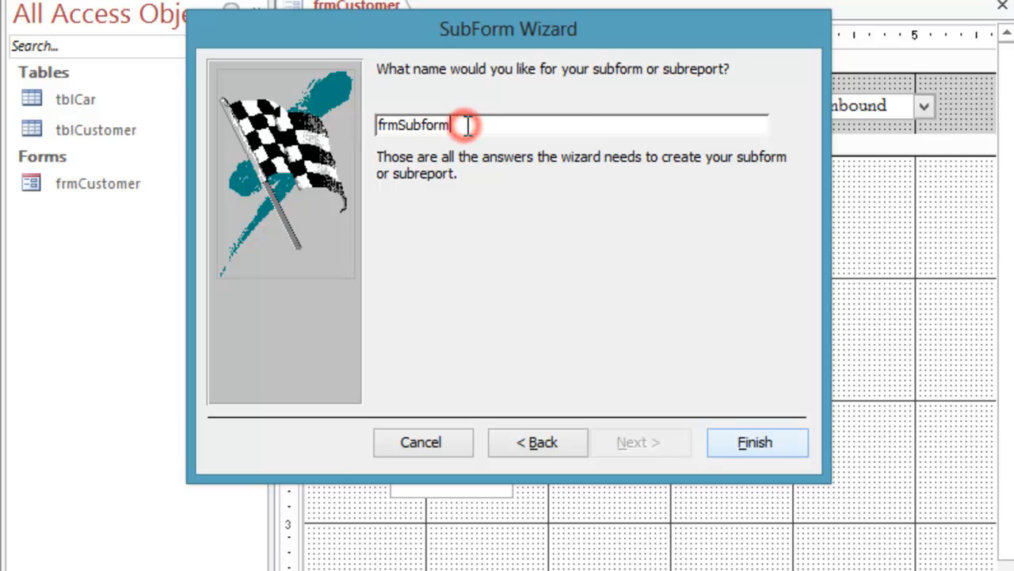
key(BackSpace)
key(BackSpace)
key(BackSpace)
key(BackSpace)
text(CarSale)
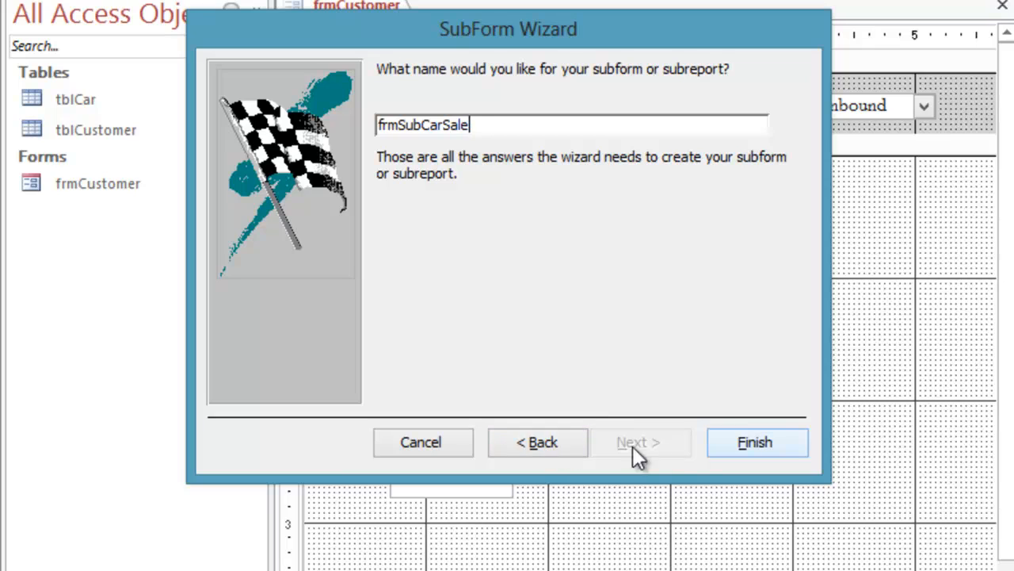
click(762, 440)
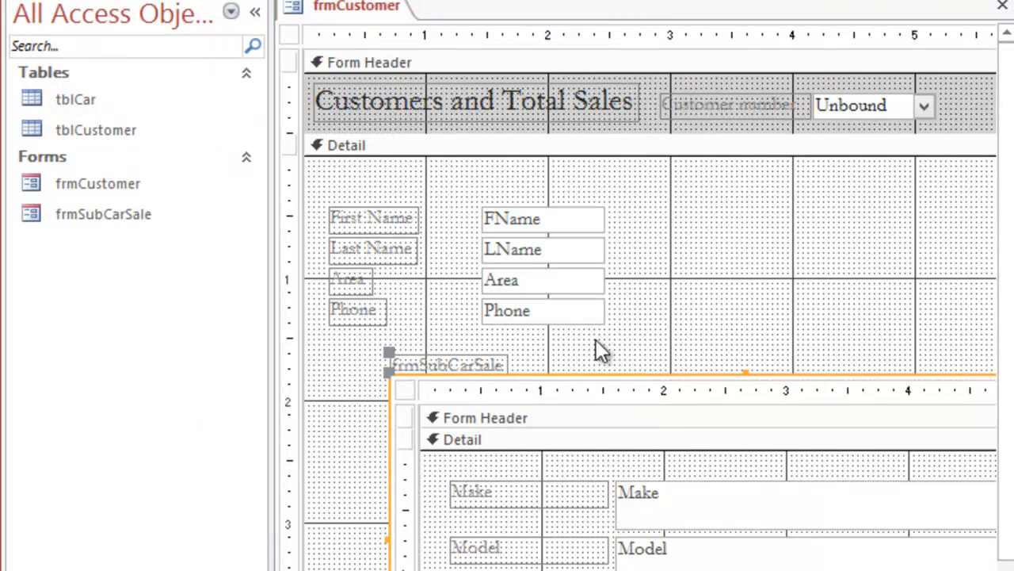
Step: Delete the frmSubCarSale label above the subform and open the subform in a new window for design
click(405, 361)
key(Delete)
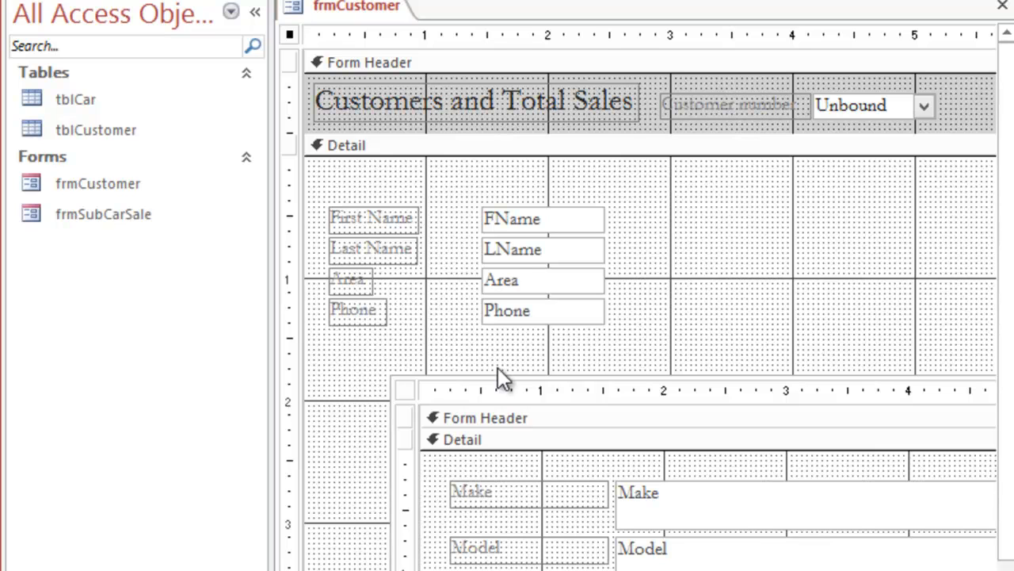
click(401, 392)
right_click(400, 392)
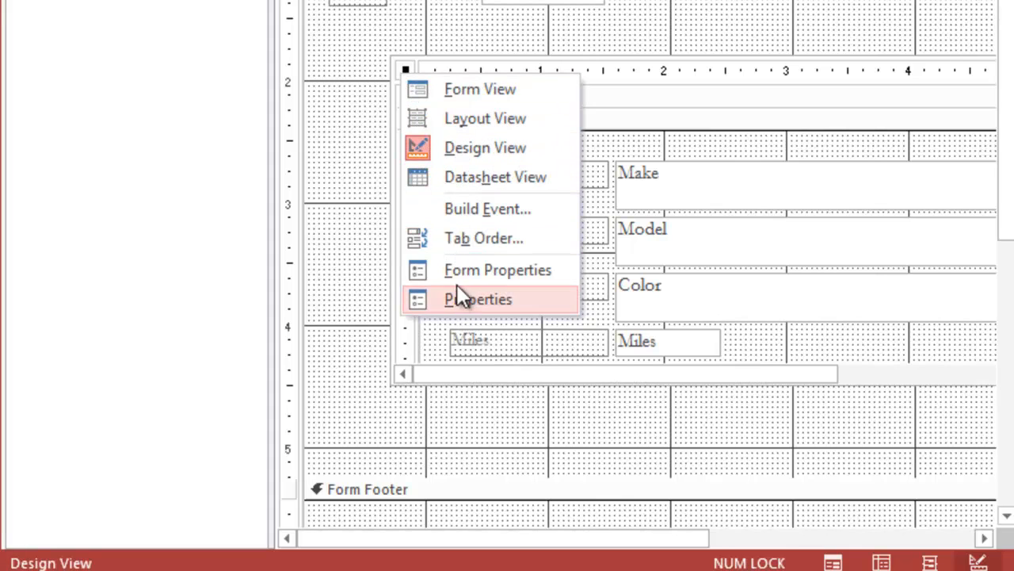
click(483, 28)
click(476, 53)
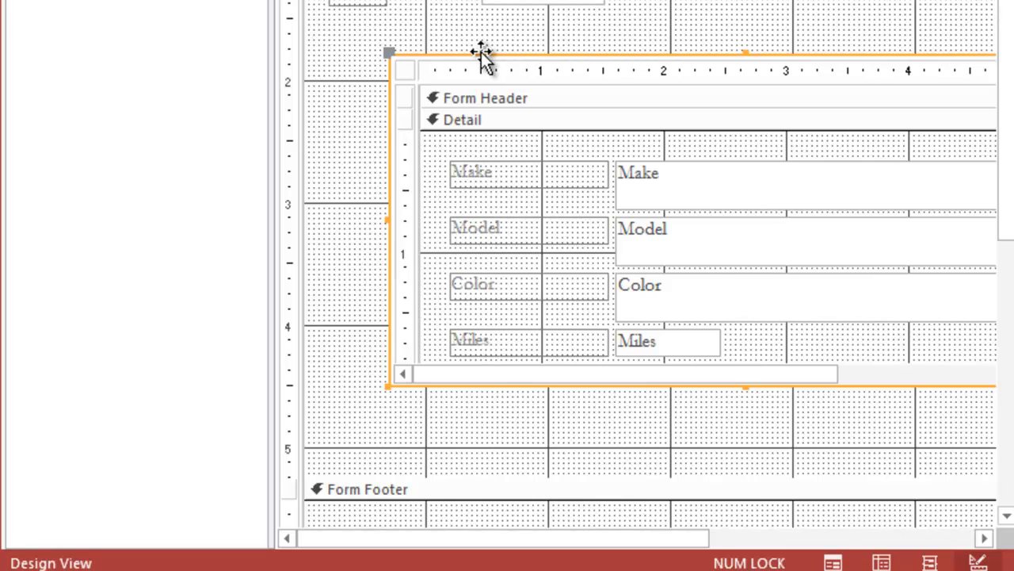
right_click(483, 56)
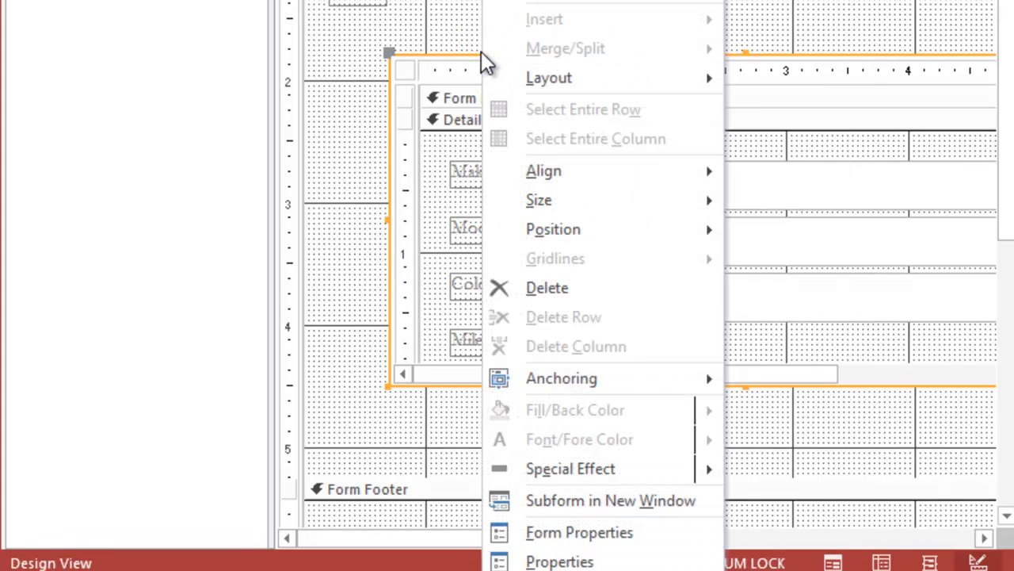
click(567, 498)
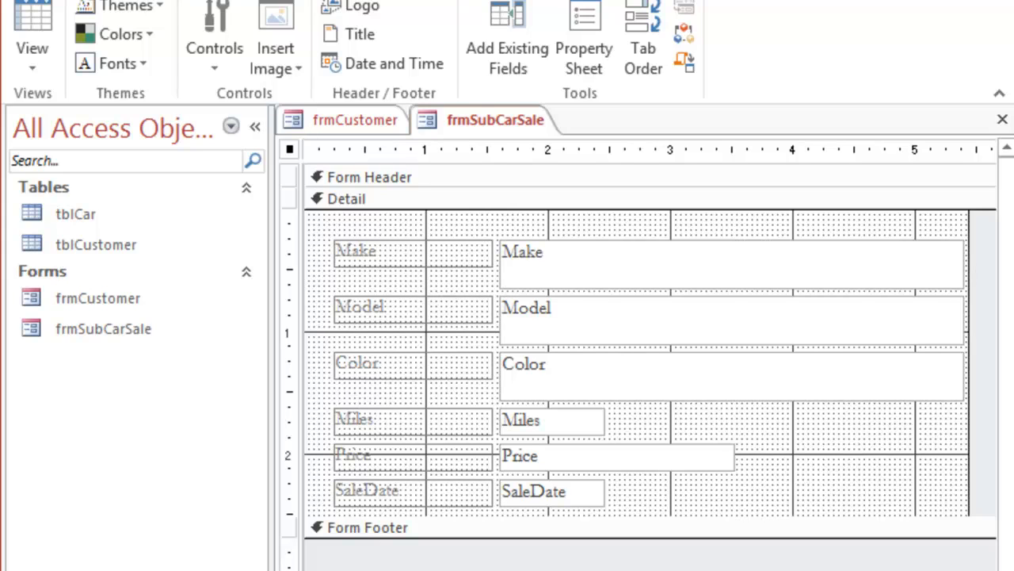
Step: Expand the subform's Form Footer to about 0.75 inch tall and place an unbound text box in it near the 1-inch mark
click(554, 537)
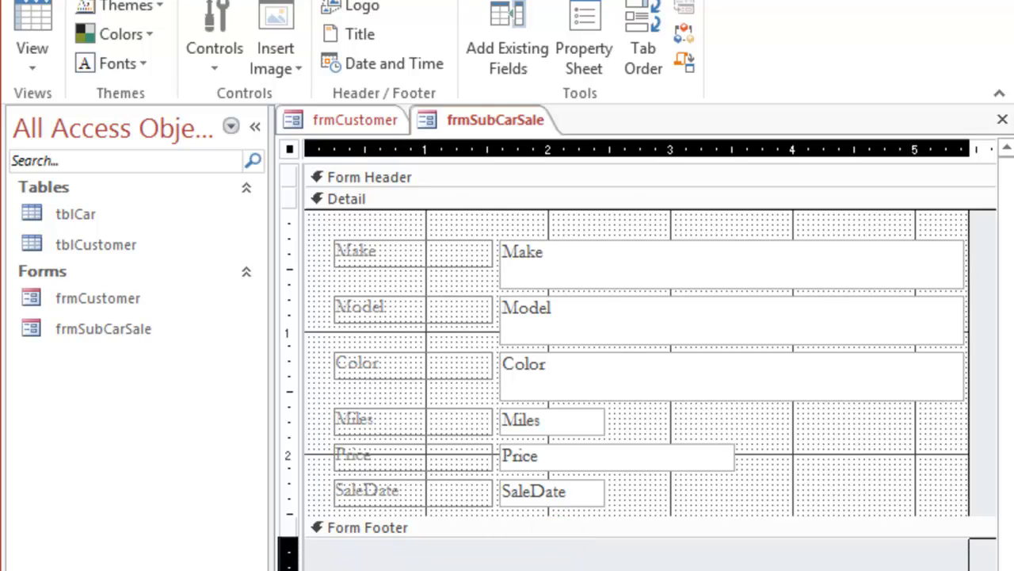
drag(555, 539, 555, 570)
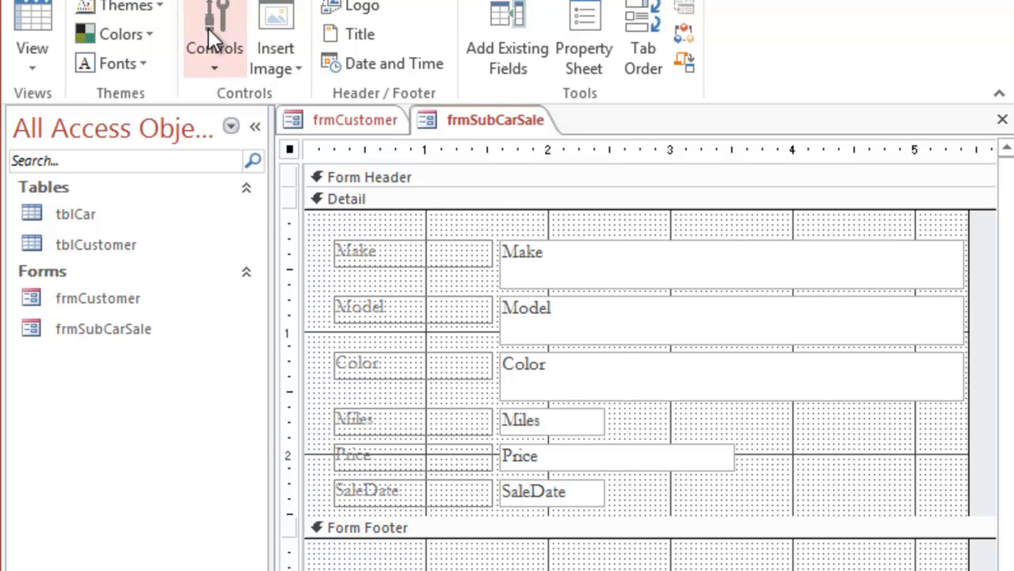
click(206, 56)
click(260, 103)
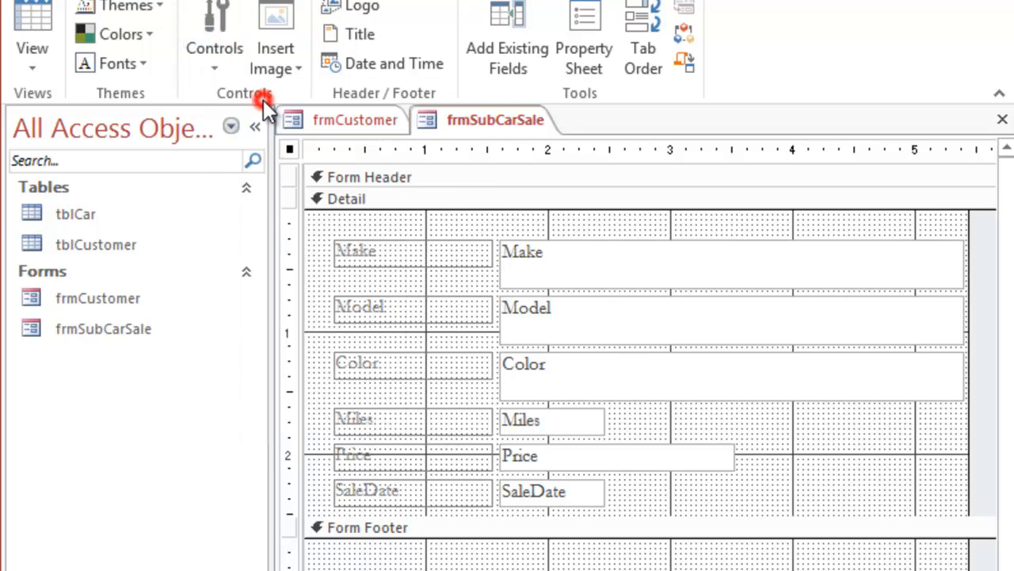
click(412, 562)
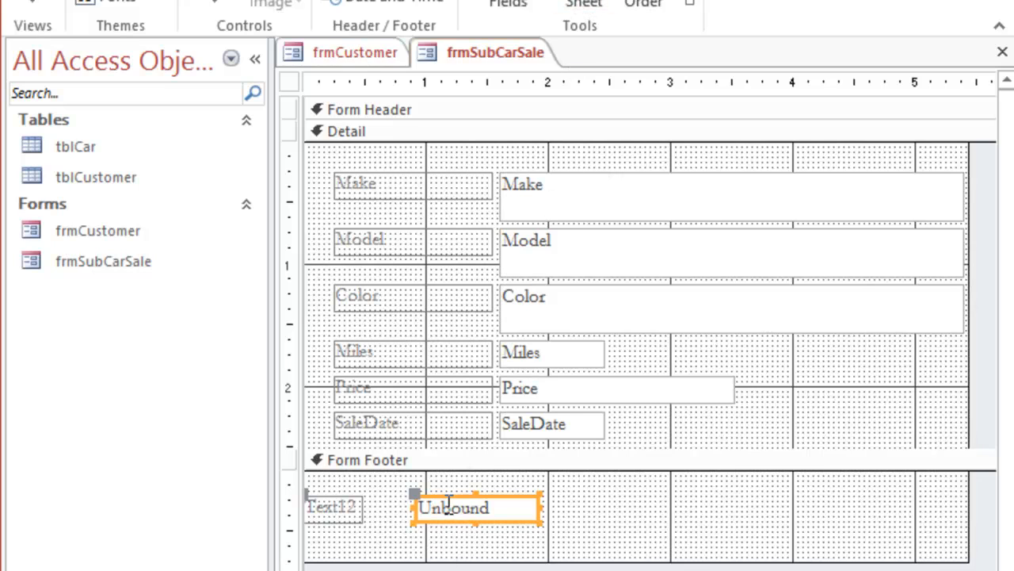
Step: Name the unbound text box in the Form Footer txtCarTotalSale
key(F4)
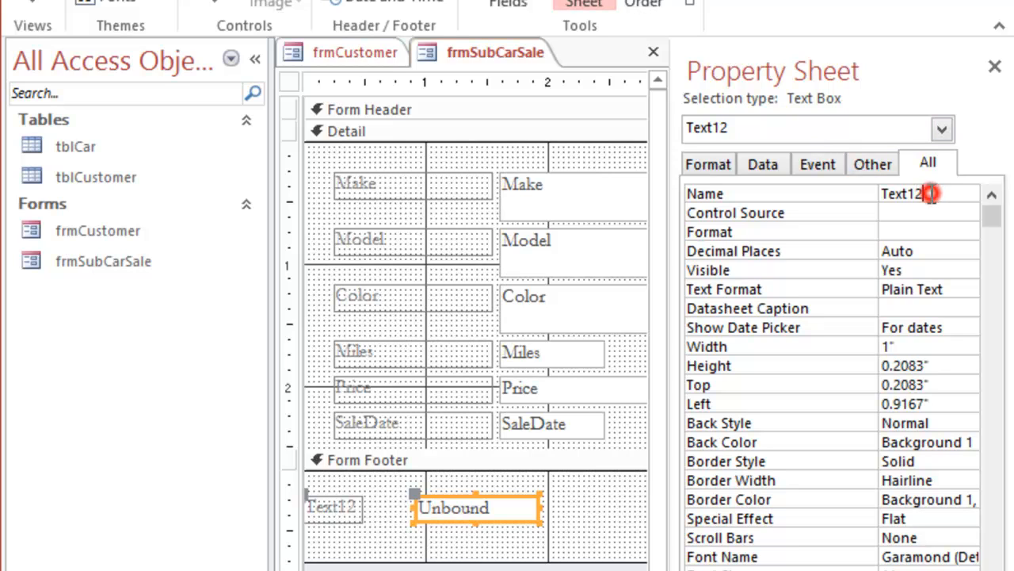
drag(933, 194, 871, 193)
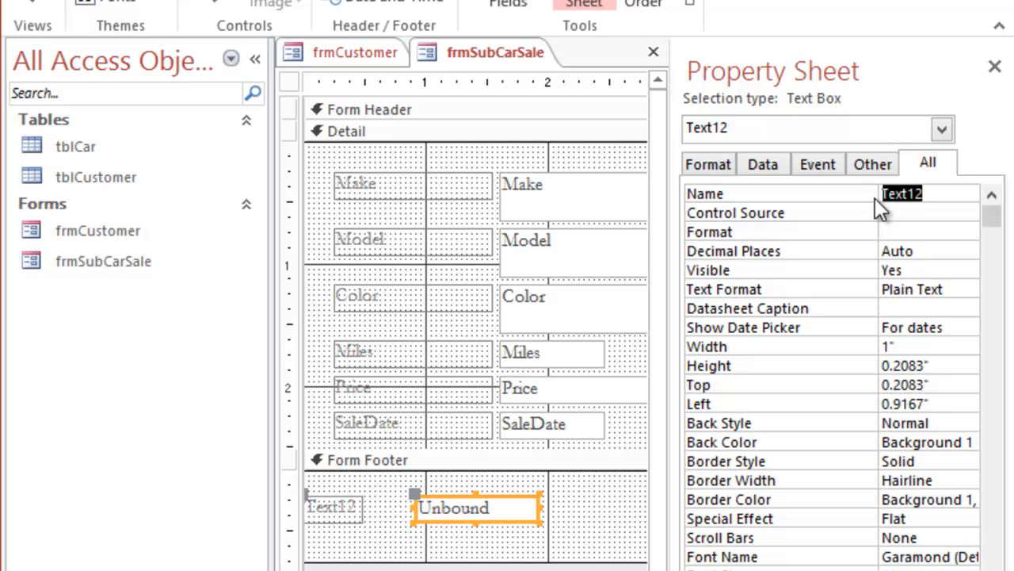
text(txt)
text(Ca)
text(r)
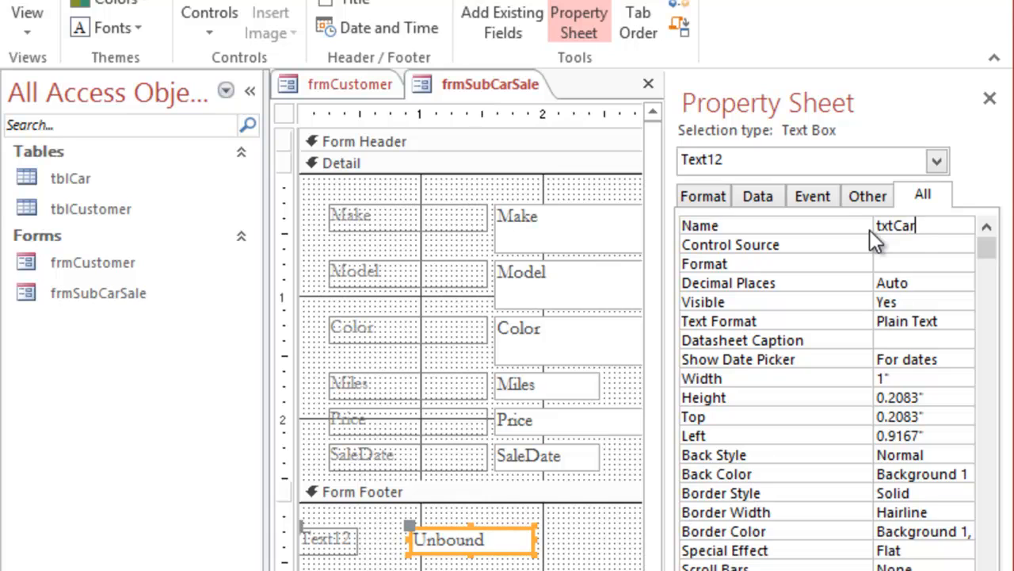
text(TotalSale)
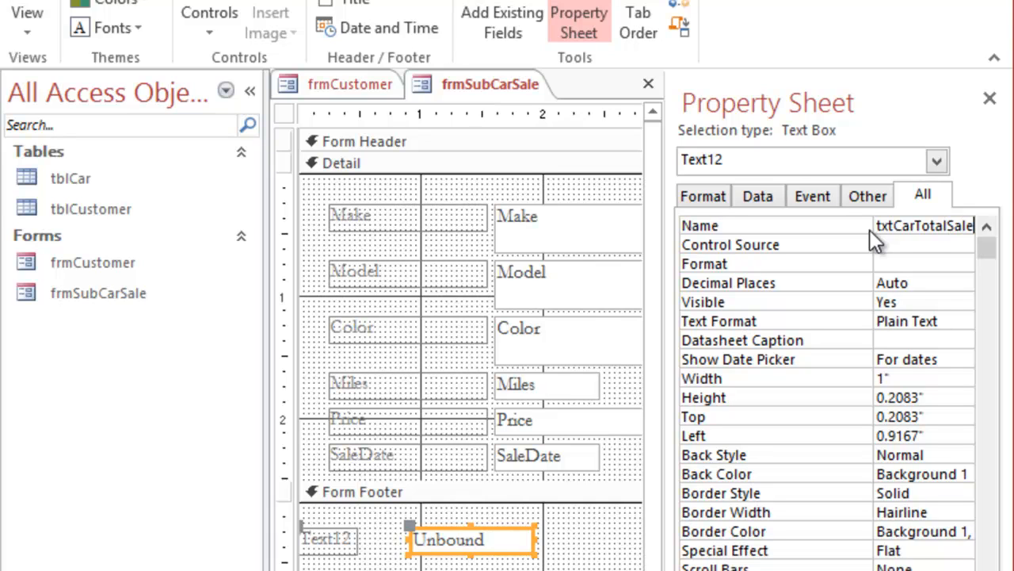
key(Return)
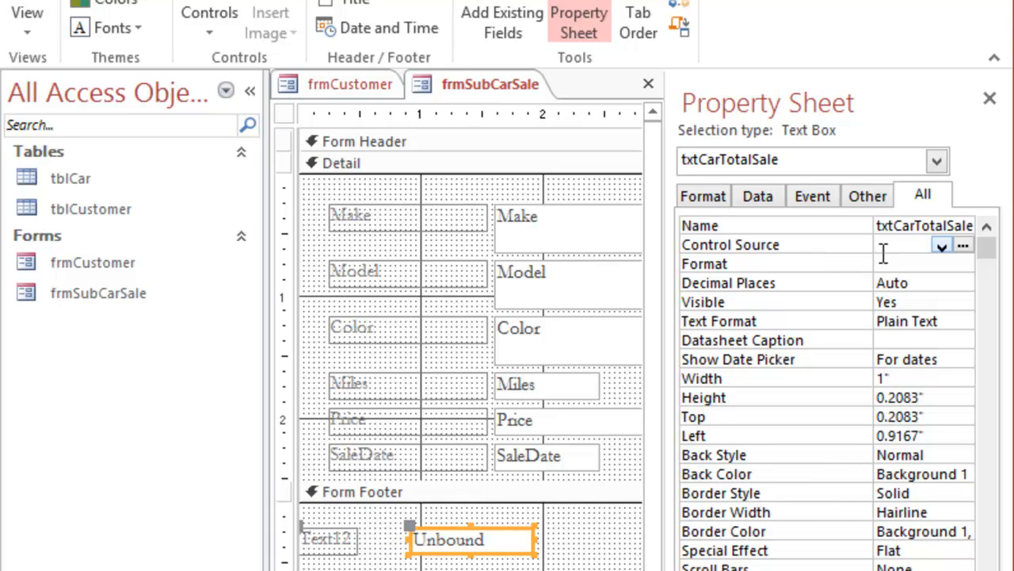
Step: Set the control source of txtCarTotalSale to =Sum([Price]), check the full expression in an enlarged view, and close its properties
text(=Sum)
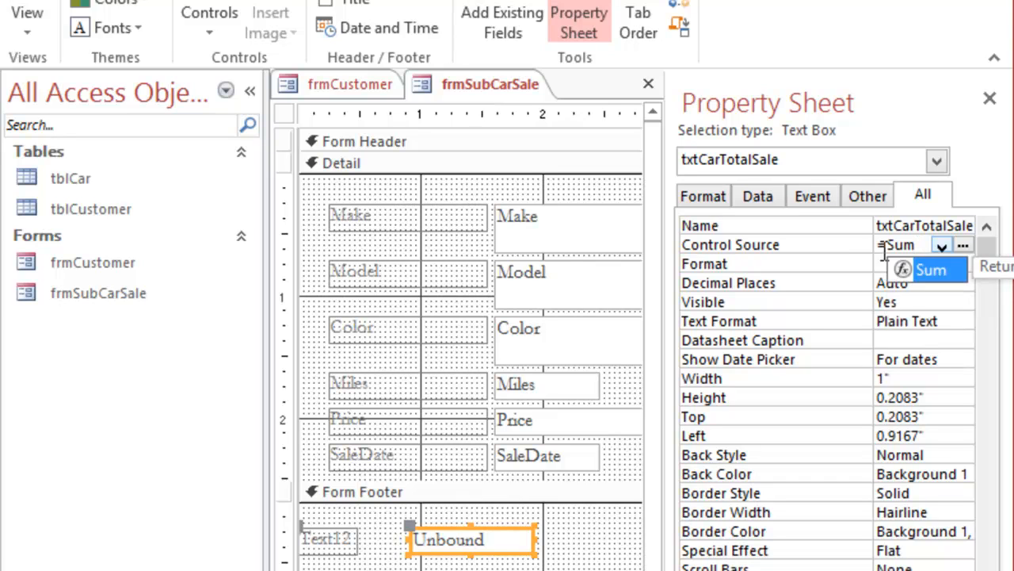
double_click(922, 271)
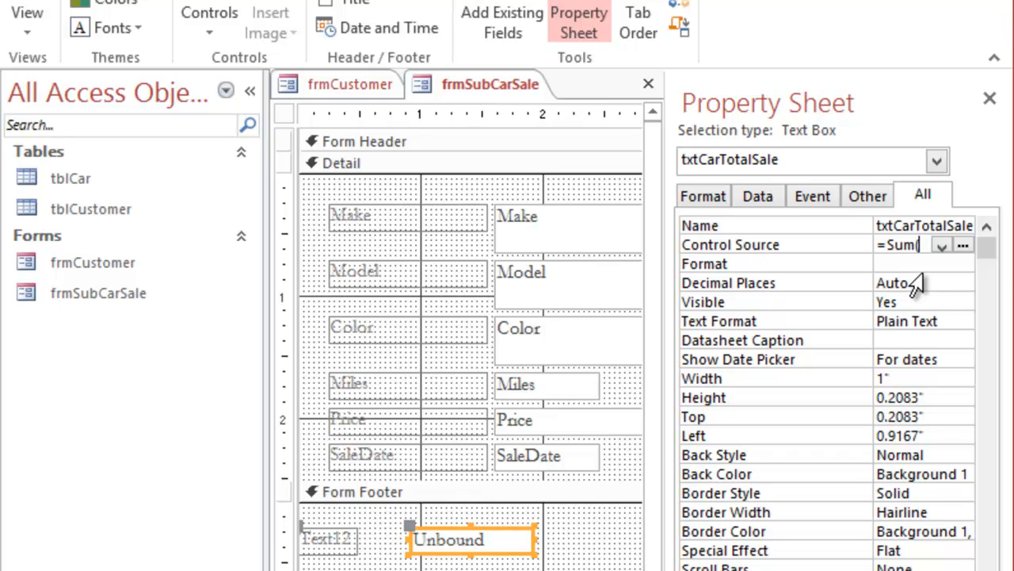
text([)
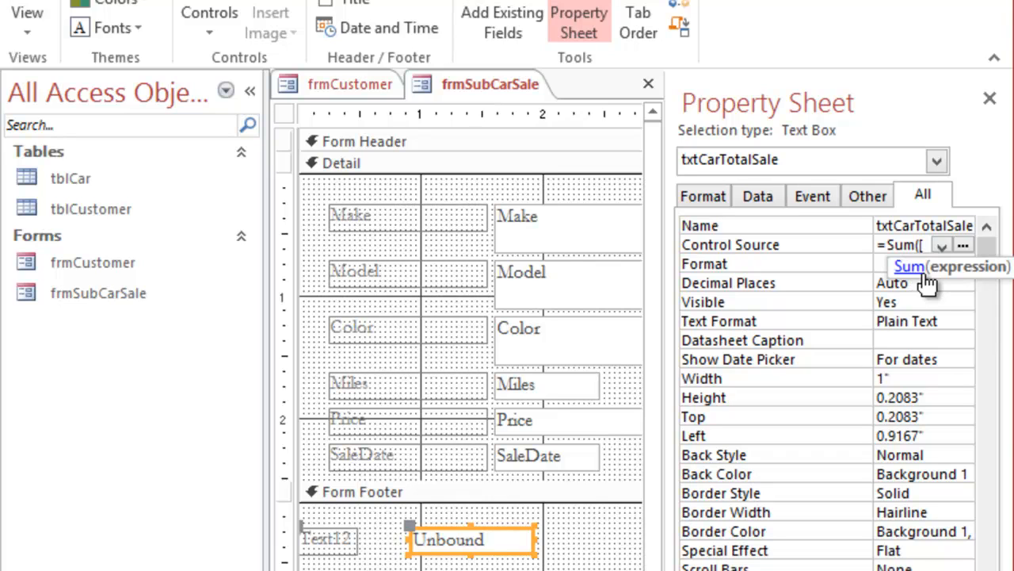
text(Price)
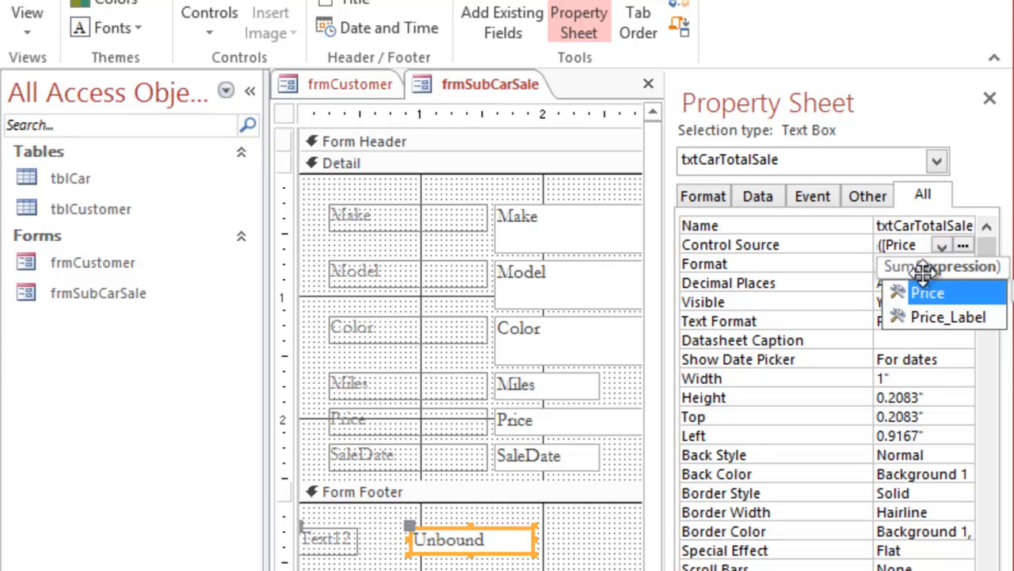
text(])
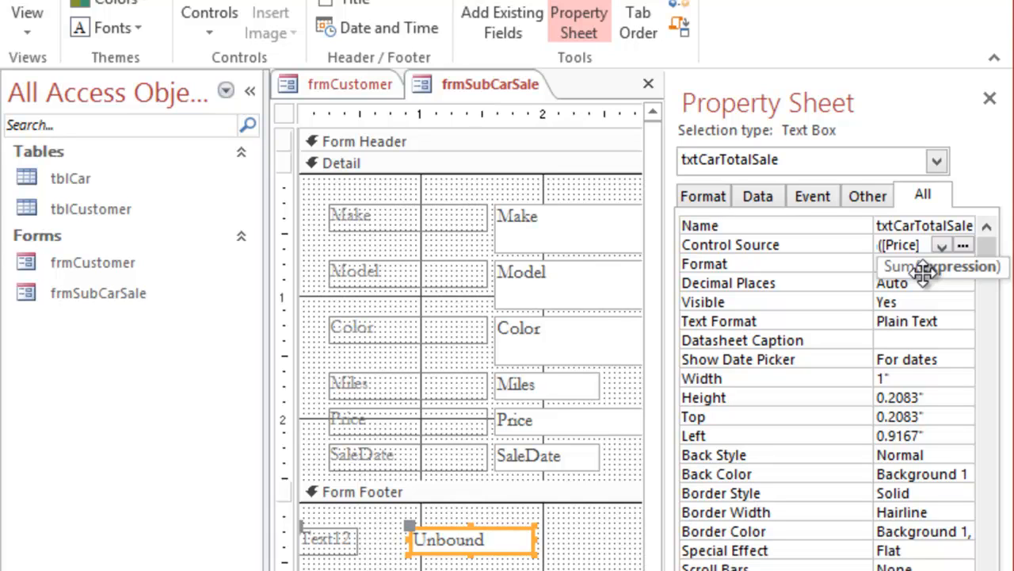
text())
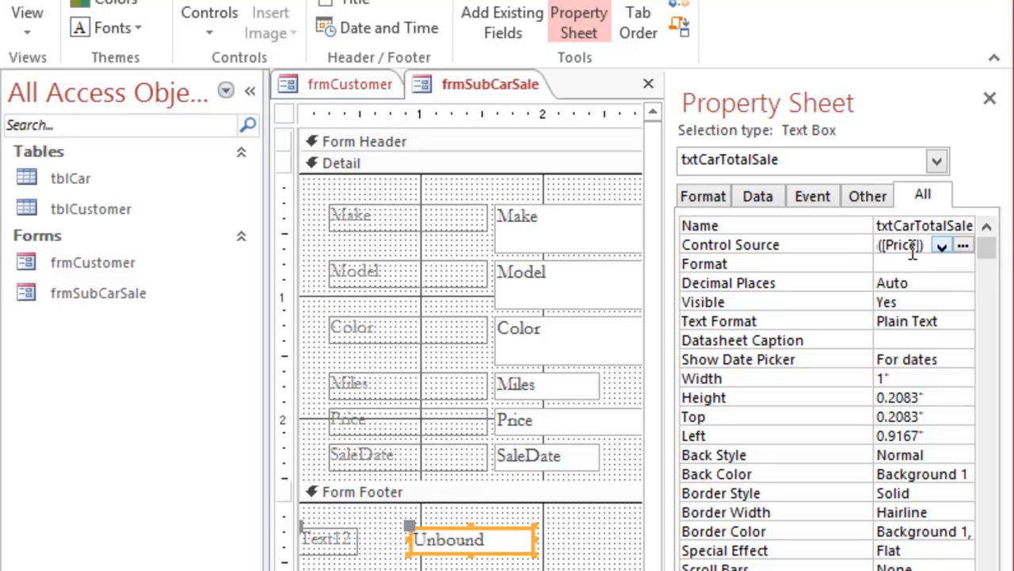
key(shift+F2)
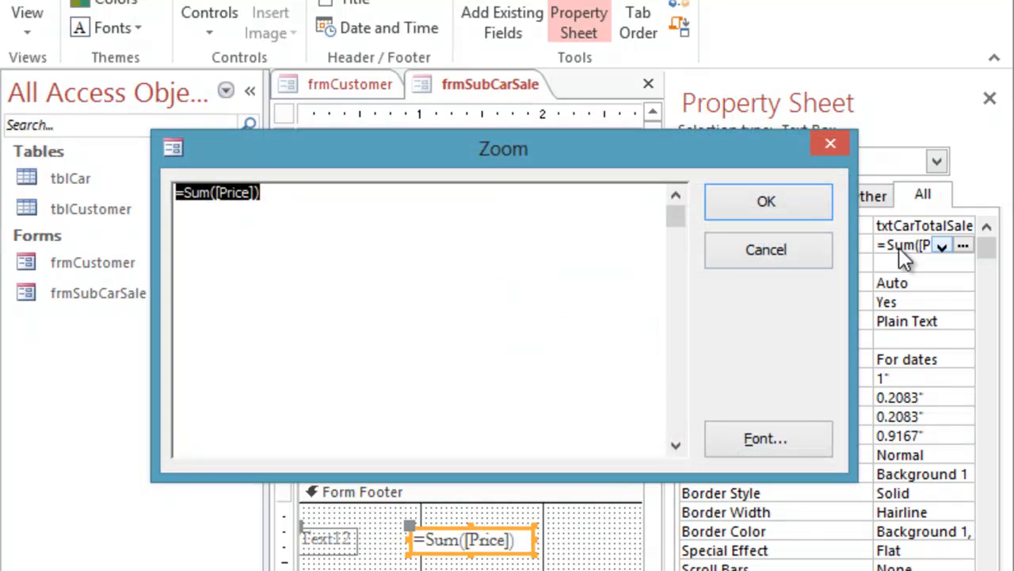
click(363, 217)
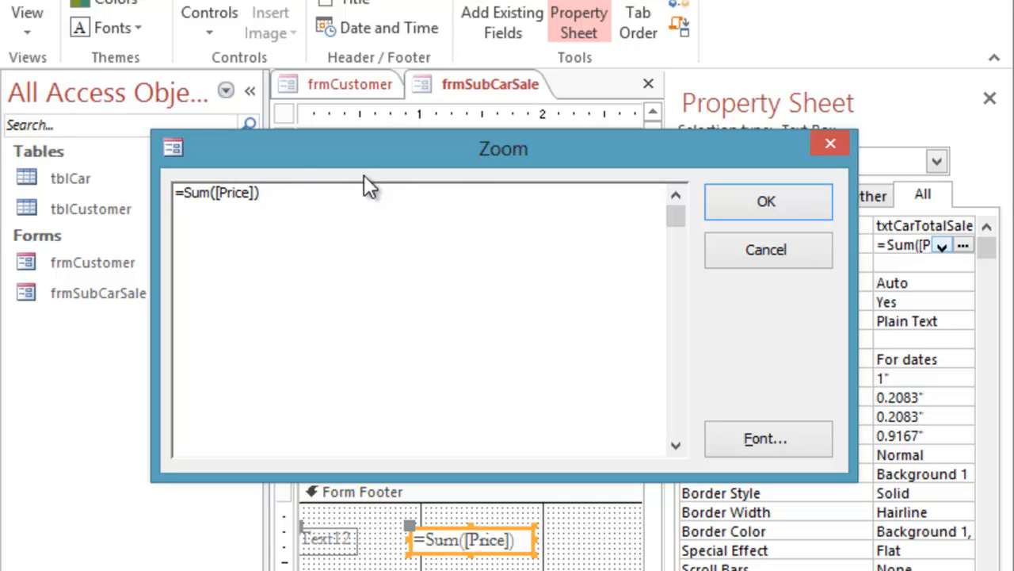
click(726, 212)
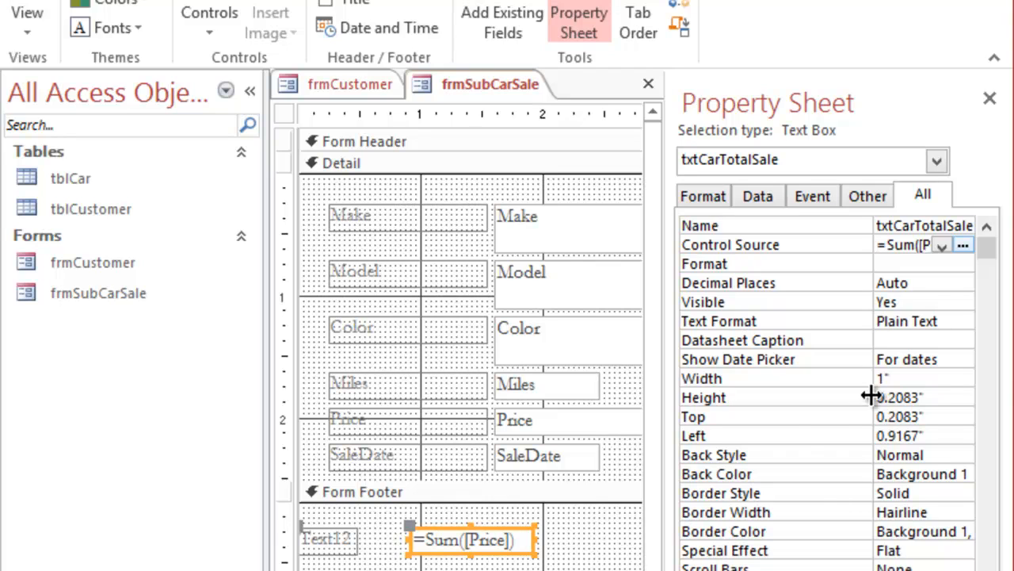
click(991, 100)
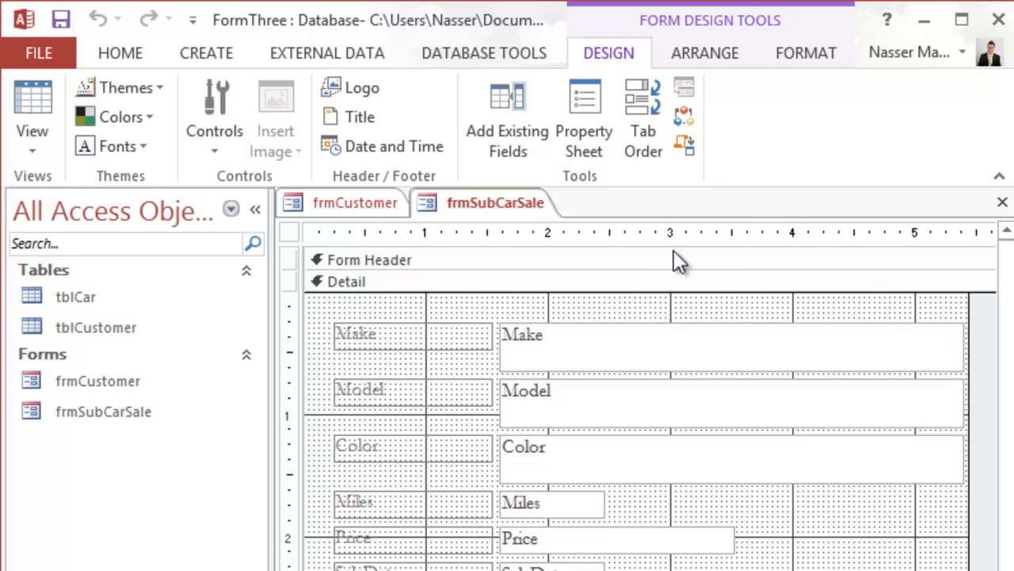
Step: Place a second unbound text box in the Form Footer at about the 3.3-inch mark, beside the price sum
click(634, 51)
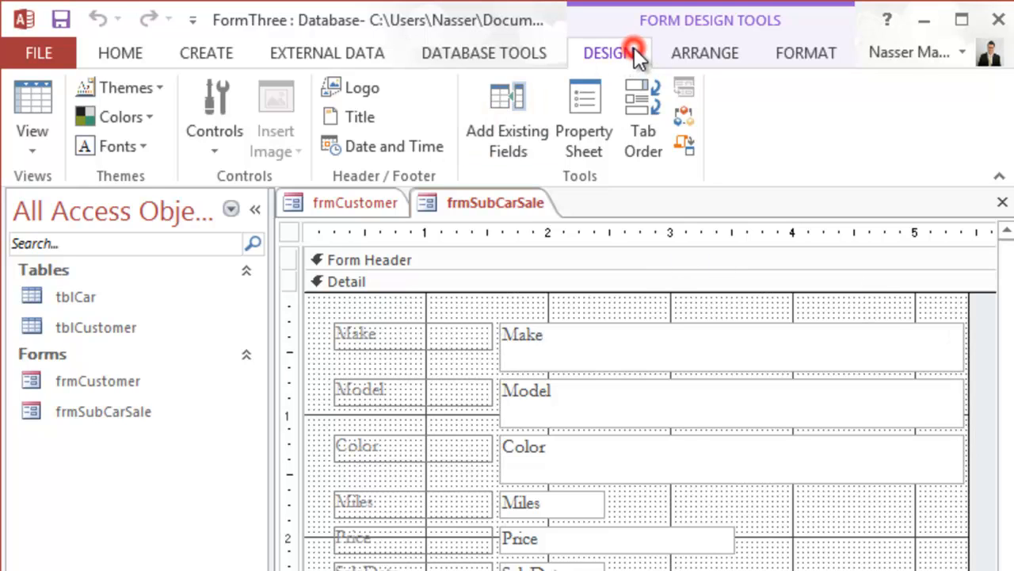
click(214, 141)
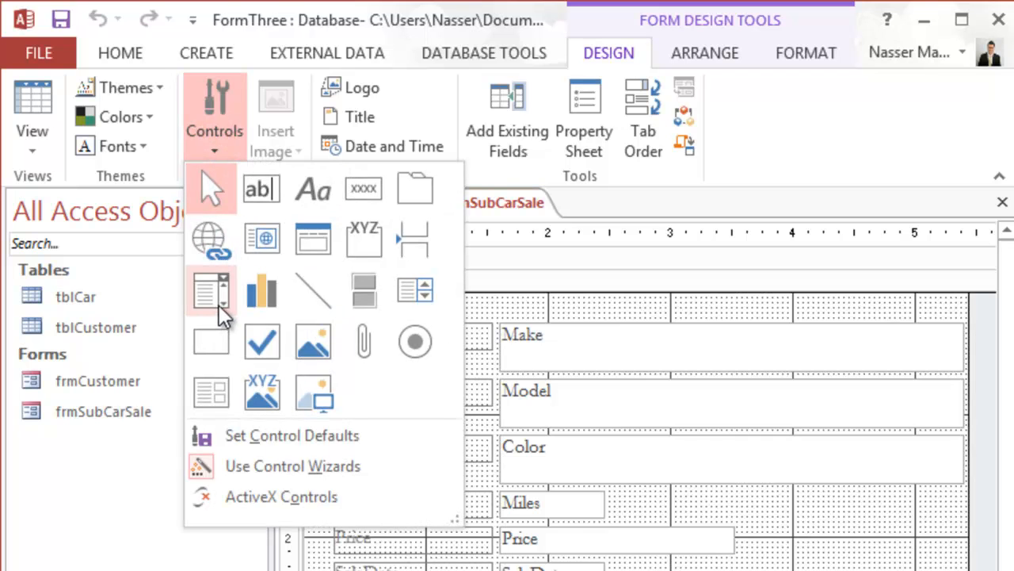
click(258, 187)
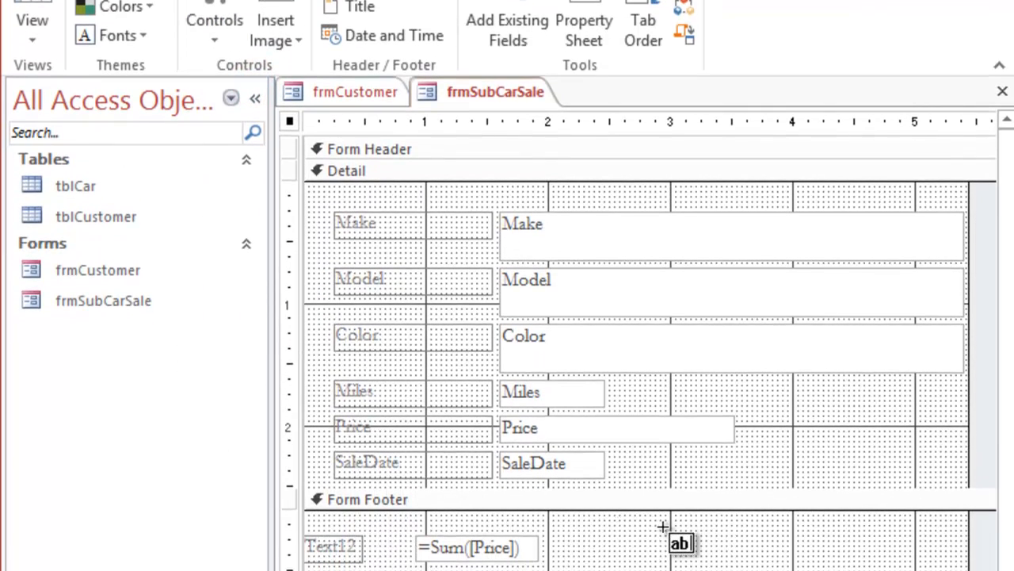
click(705, 542)
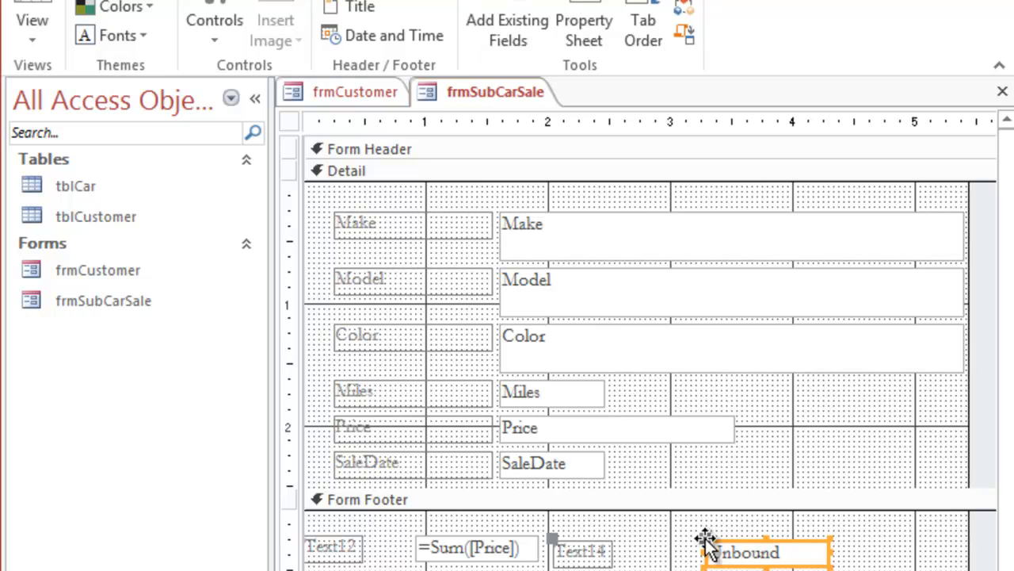
Step: Name the second footer text box txtCarSaleCount
click(588, 27)
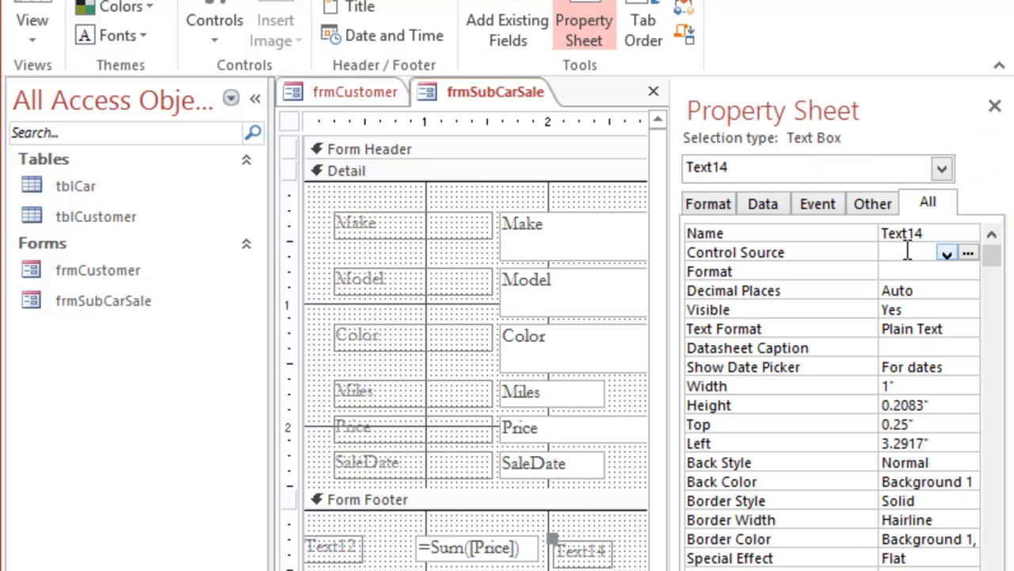
click(866, 228)
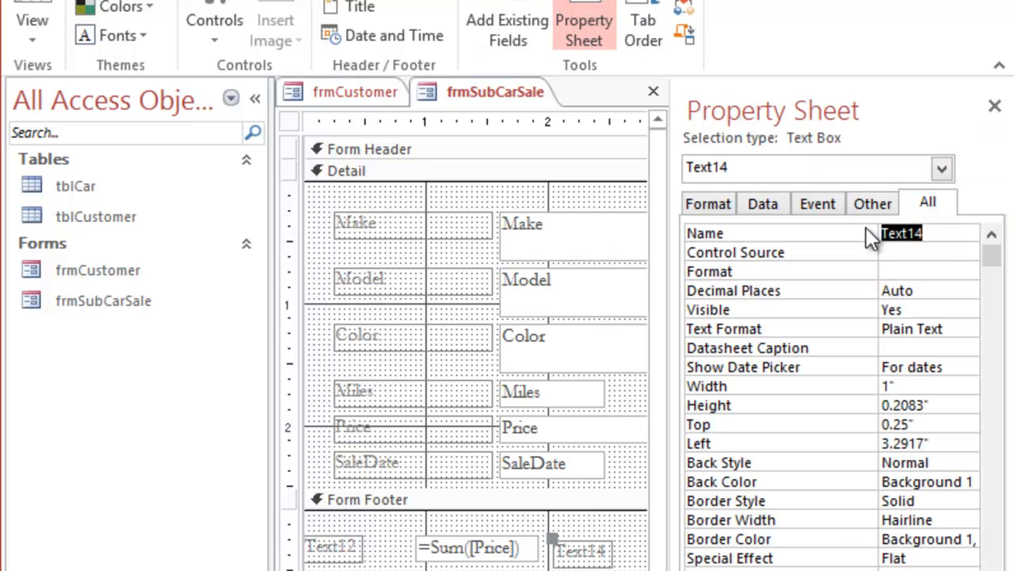
text(txtCarSale)
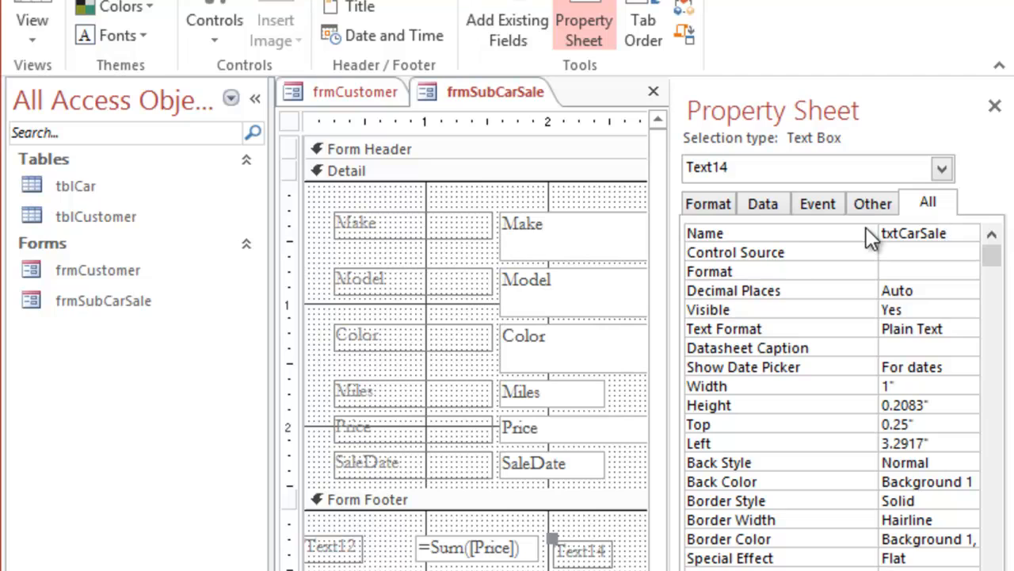
text(Count)
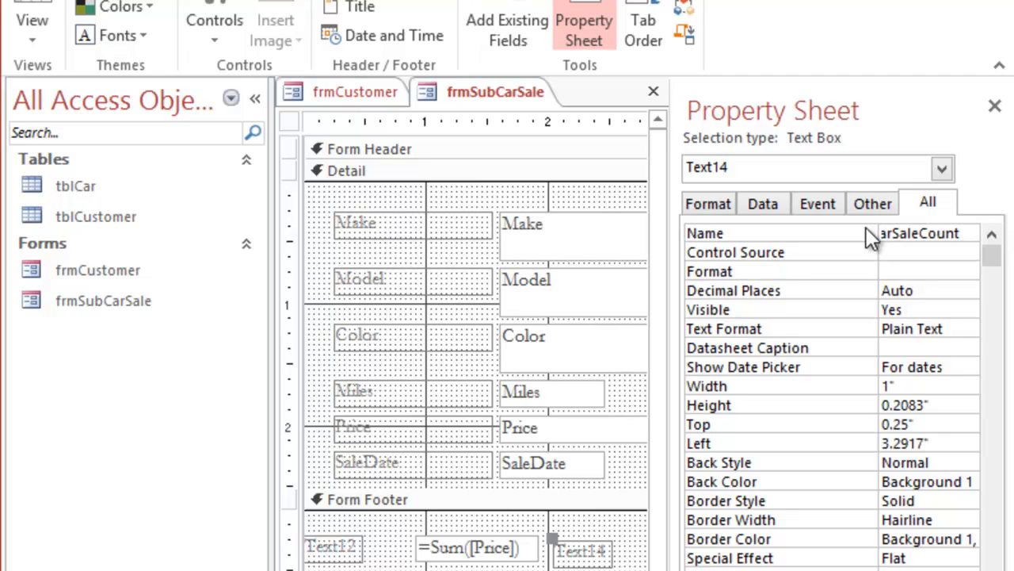
key(Return)
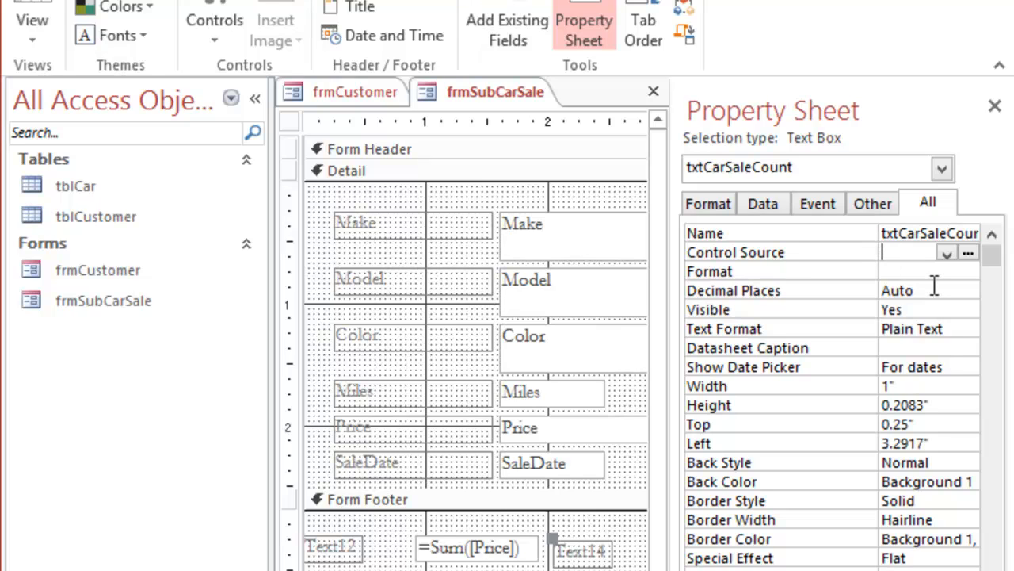
Step: Set the control source of txtCarSaleCount to =Count([Make]) using the built-in Count function, and check the full expression in an enlarged view
text(=Count)
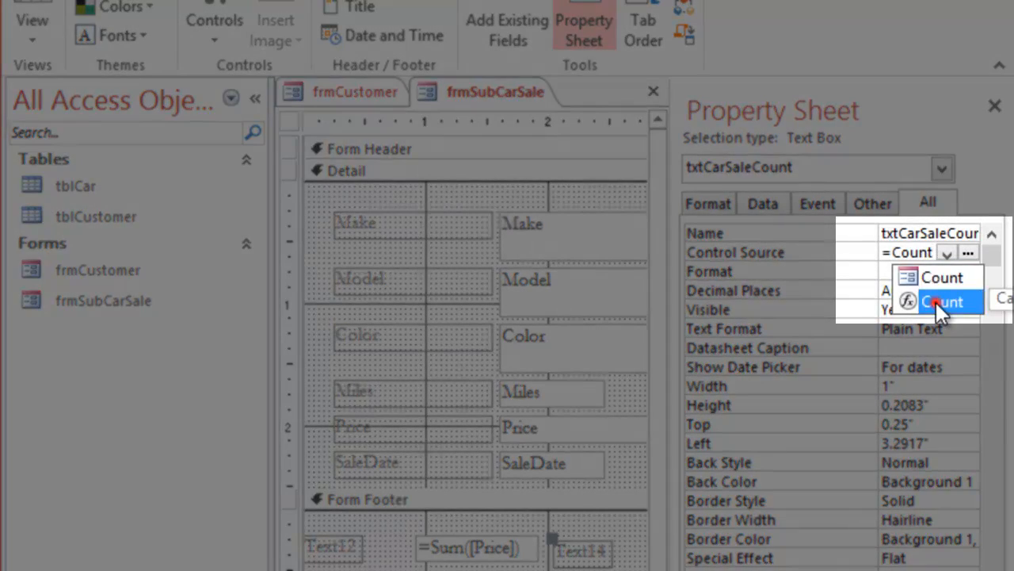
click(936, 302)
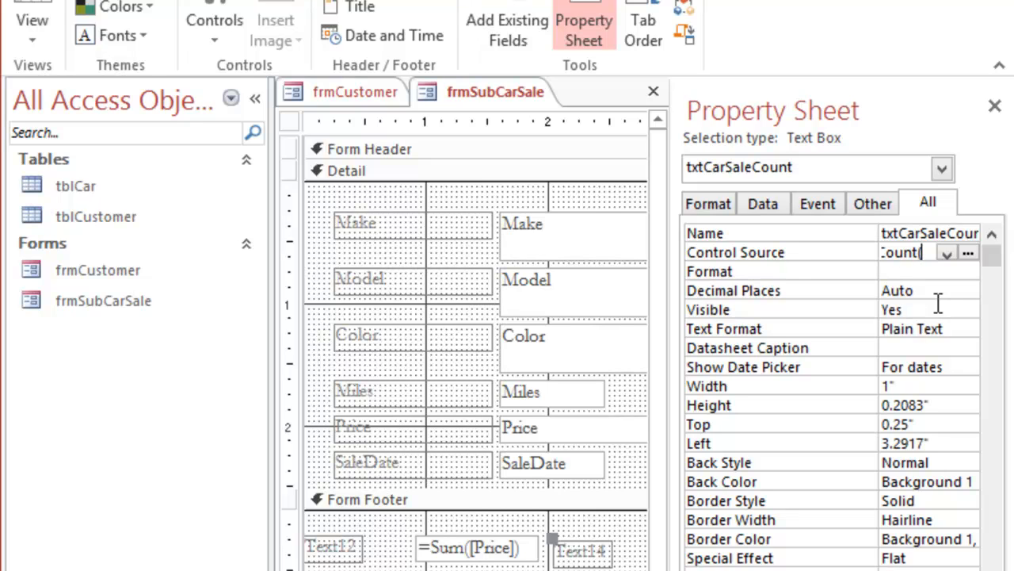
text([)
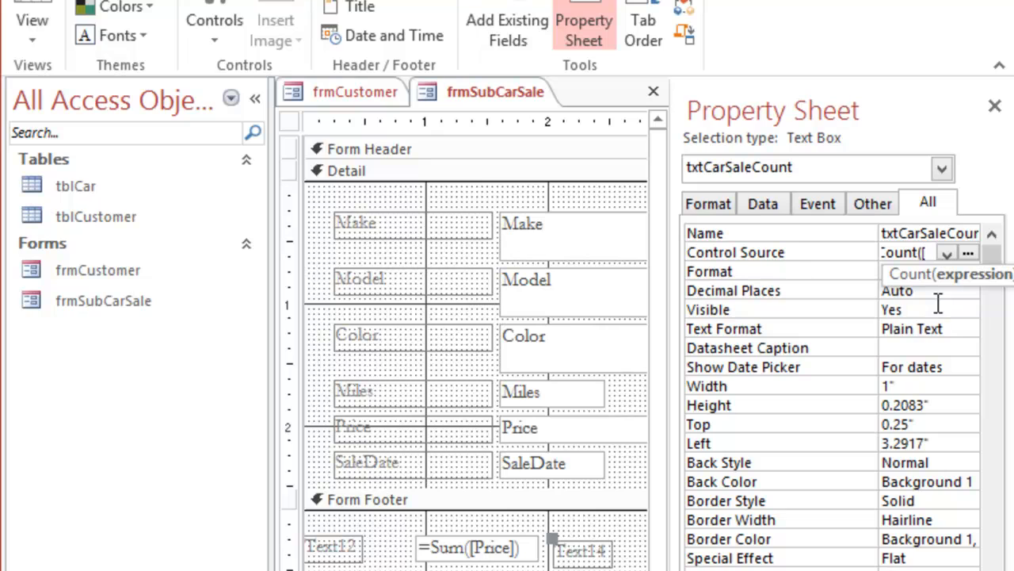
text(Make)
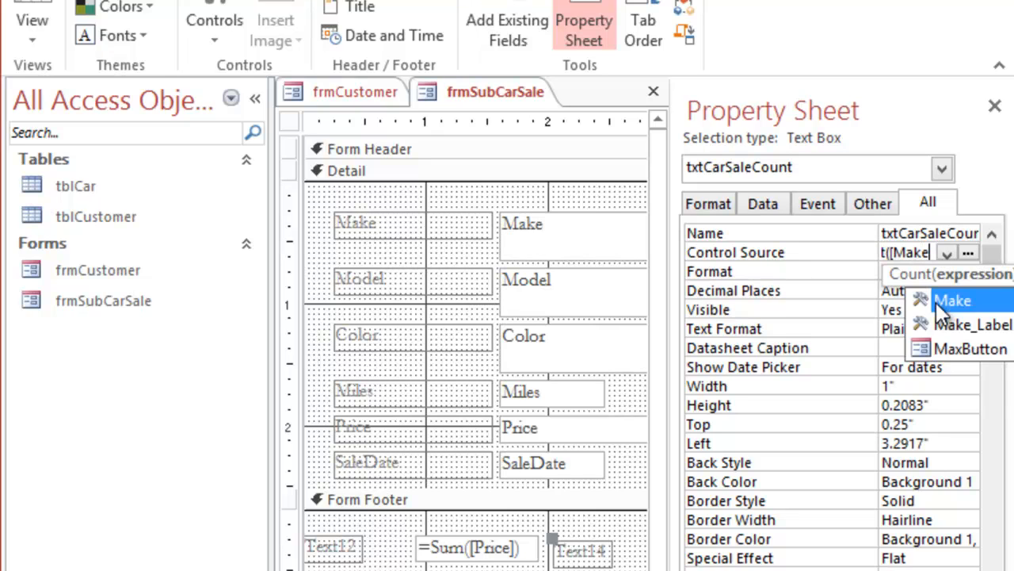
text(]))
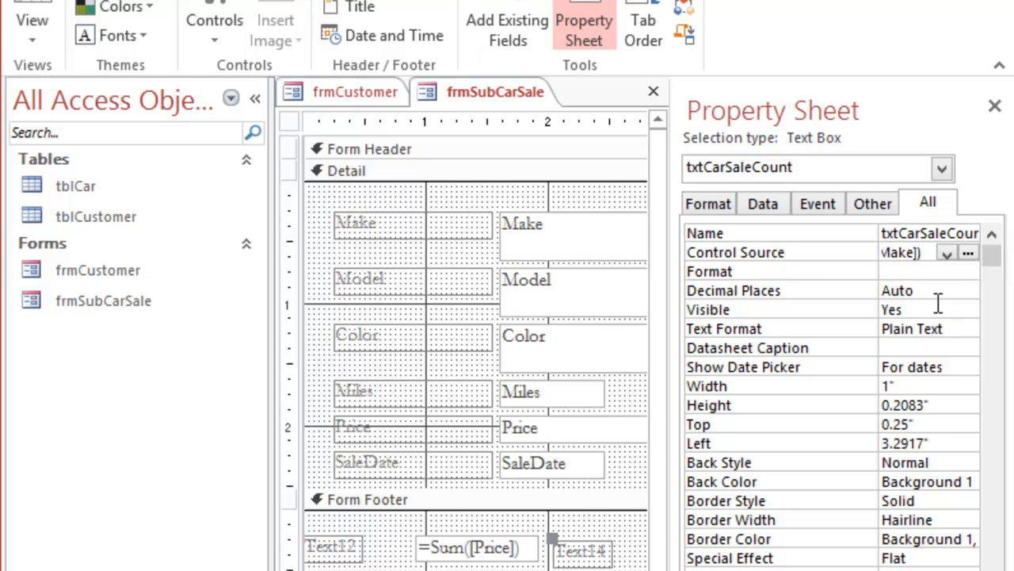
key(shift+F2)
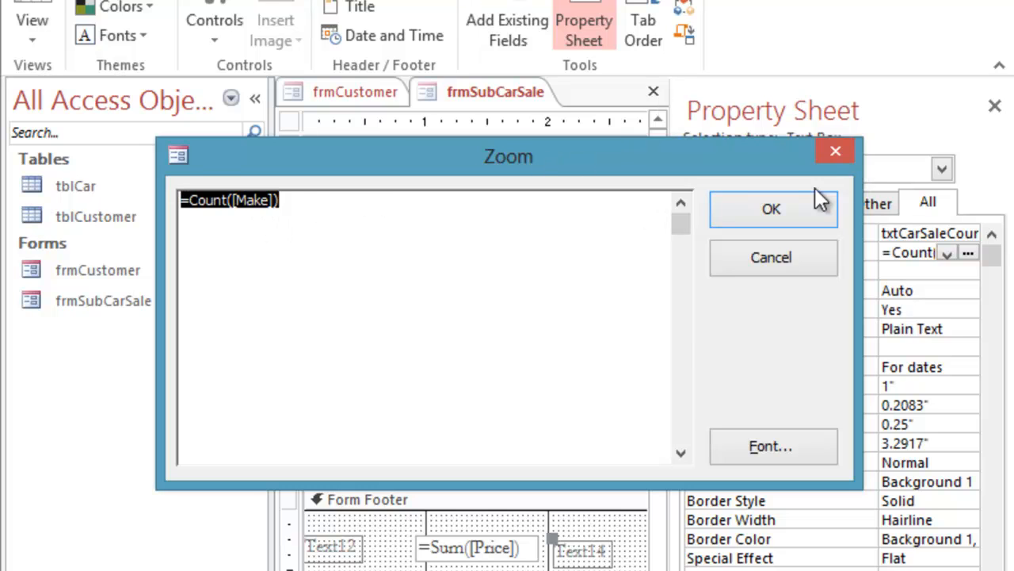
click(775, 217)
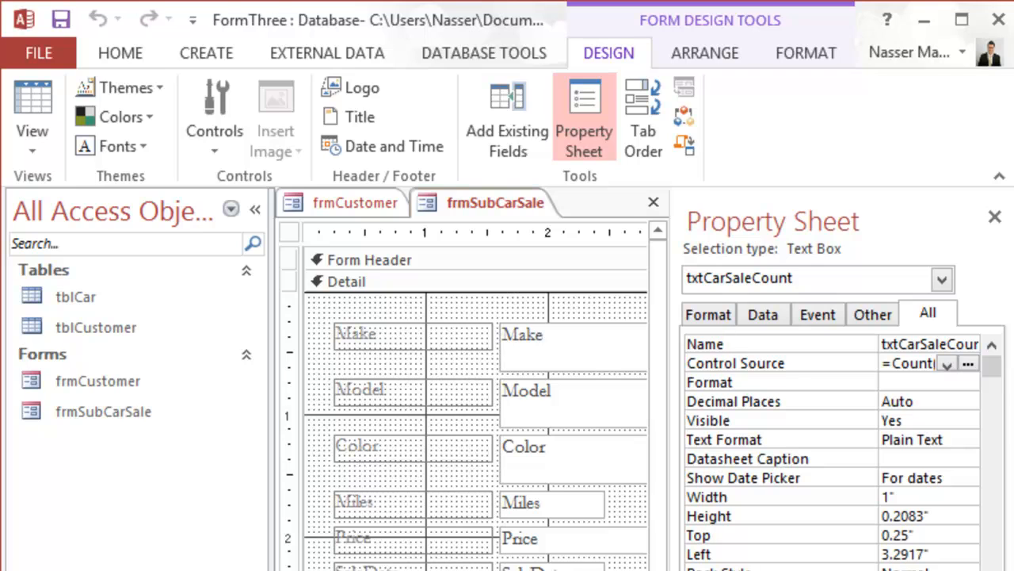
Step: Save the frmSubCarSale subform design and close the form to return to frmCustomer
click(62, 19)
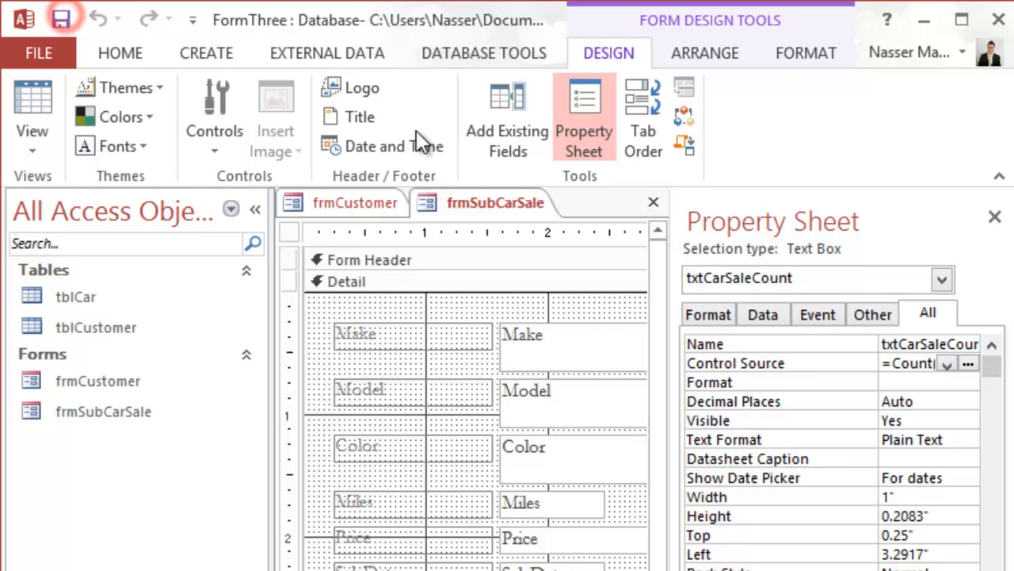
click(994, 216)
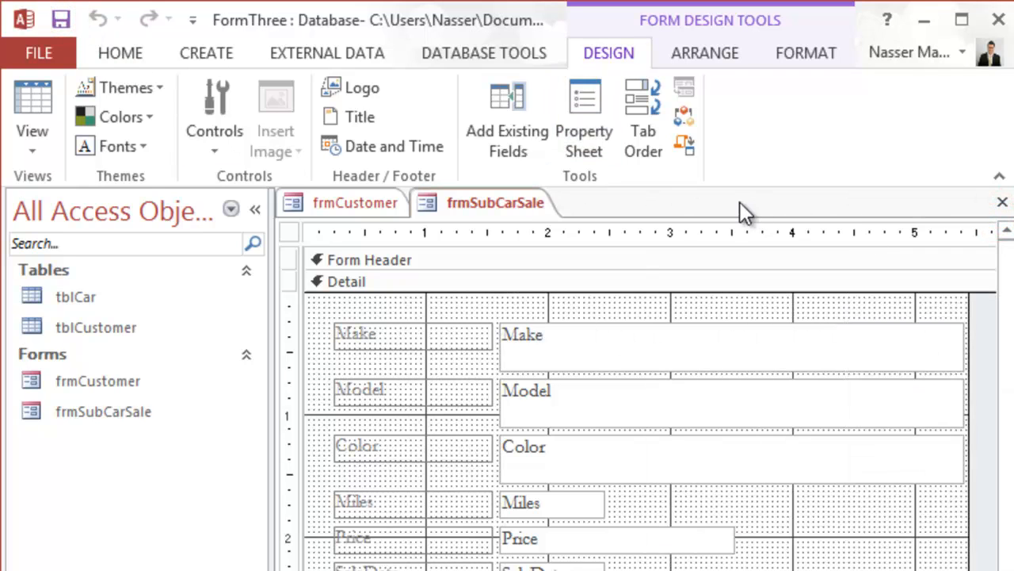
right_click(510, 201)
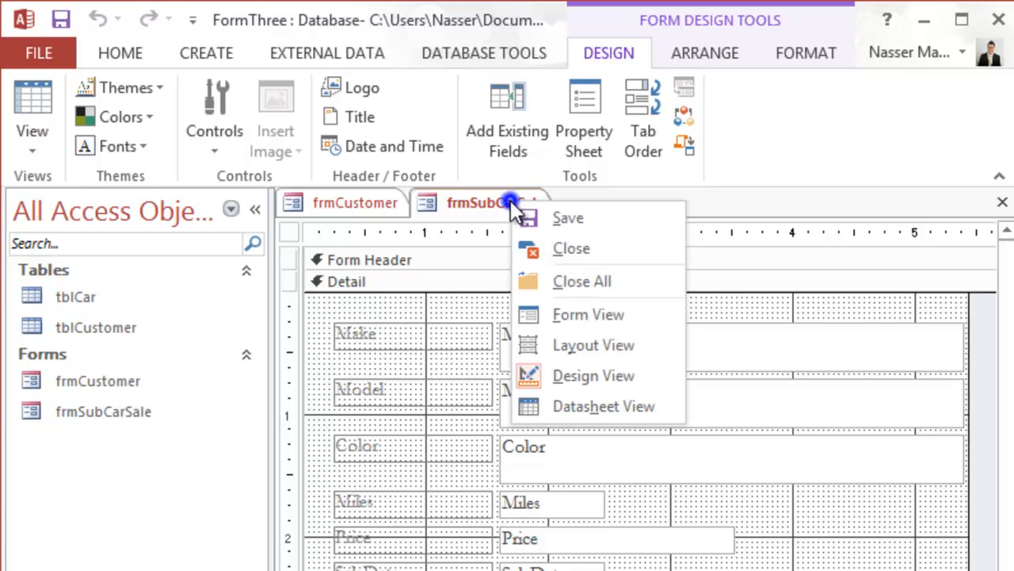
click(562, 249)
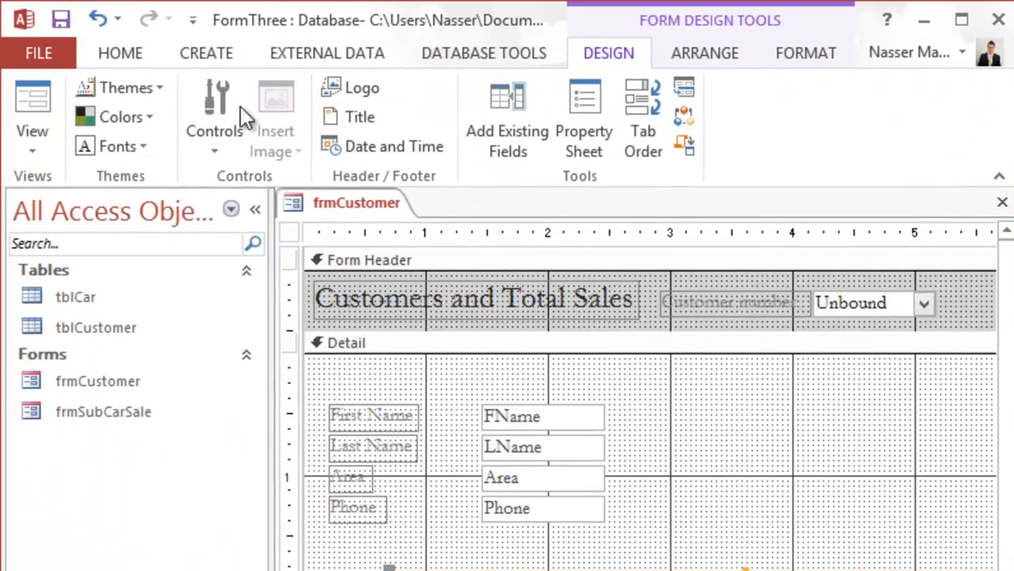
Step: Move the frmSubCarSale subform in frmCustomer down to about the 2.15-inch mark and nudge it to the left
click(210, 133)
click(268, 187)
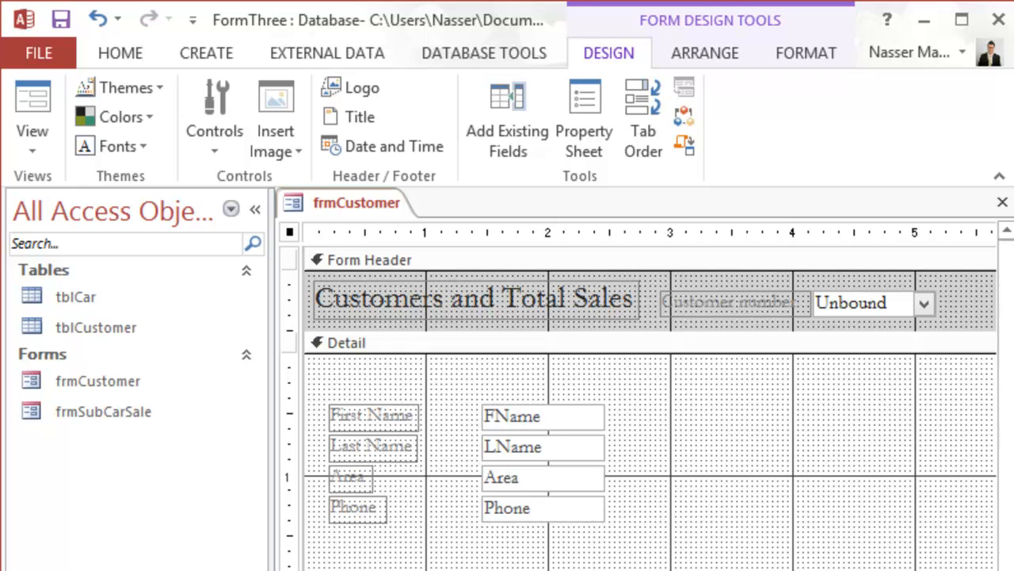
click(614, 501)
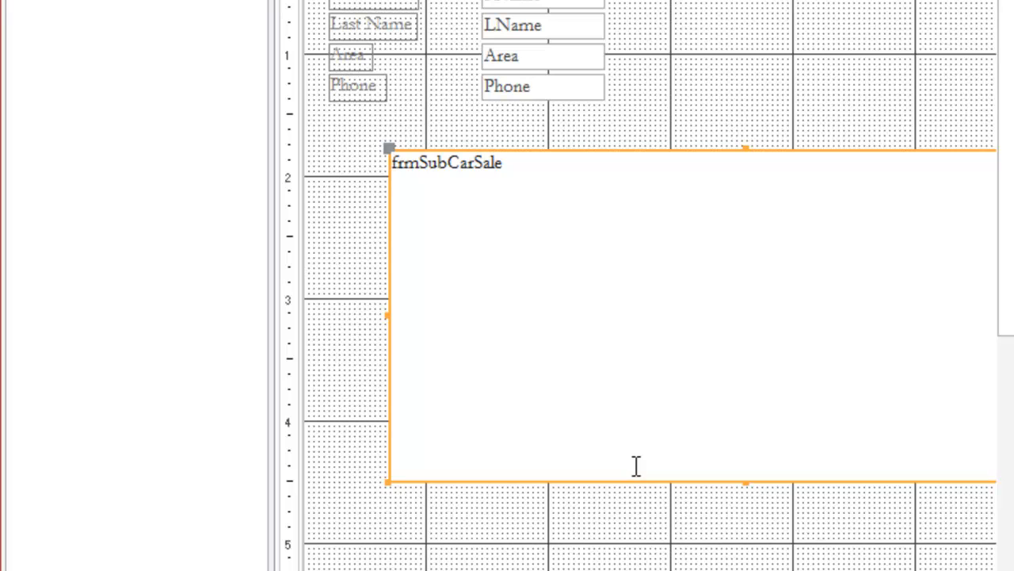
key(Down)
key(Down)
key(Down)
key(Down)
key(Down)
key(Down)
key(Down)
key(Down)
key(Down)
key(Down)
key(Down)
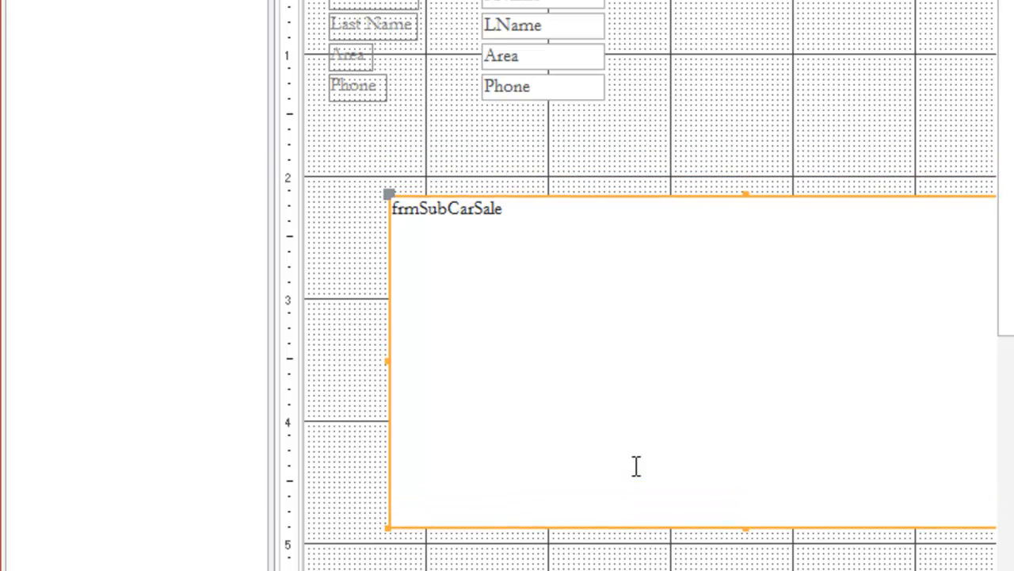
key(Left)
key(Left)
key(Left)
key(Left)
key(Left)
key(Left)
key(Left)
key(Left)
key(Left)
key(Left)
key(Left)
key(Left)
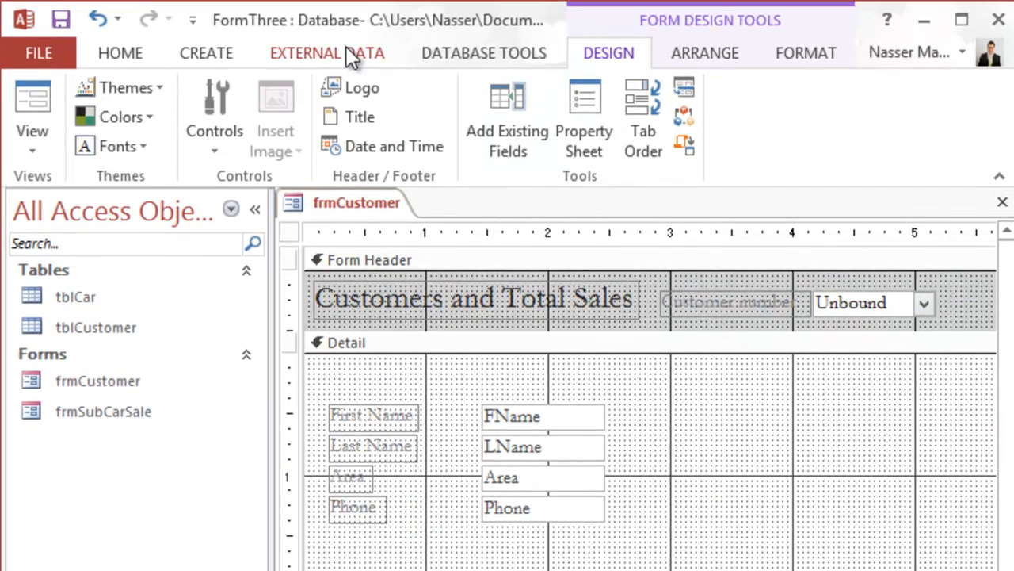
Step: Add an unbound text box to the Detail section beside the Phone field, with its left edge at the 4-inch mark
click(212, 133)
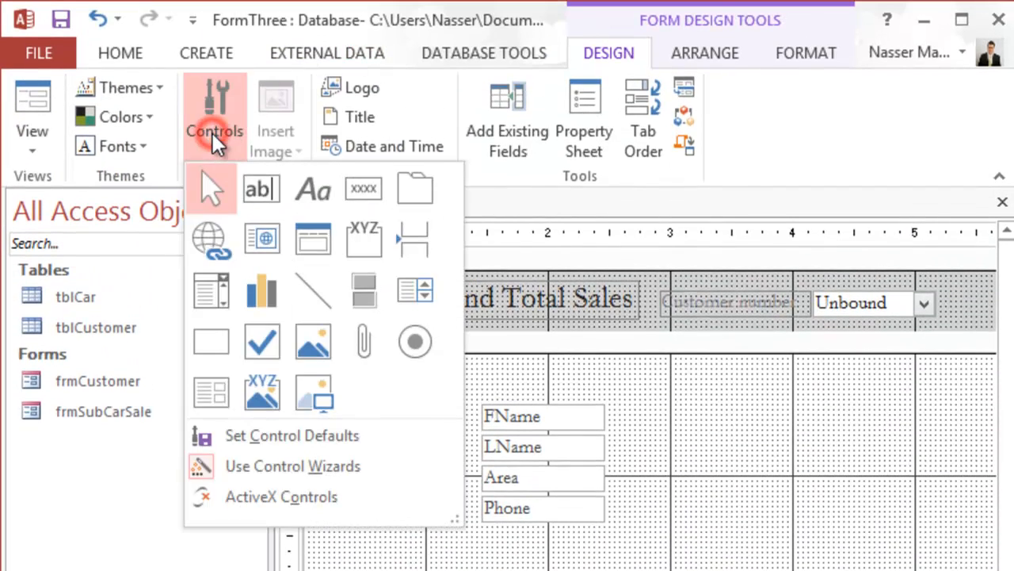
click(261, 185)
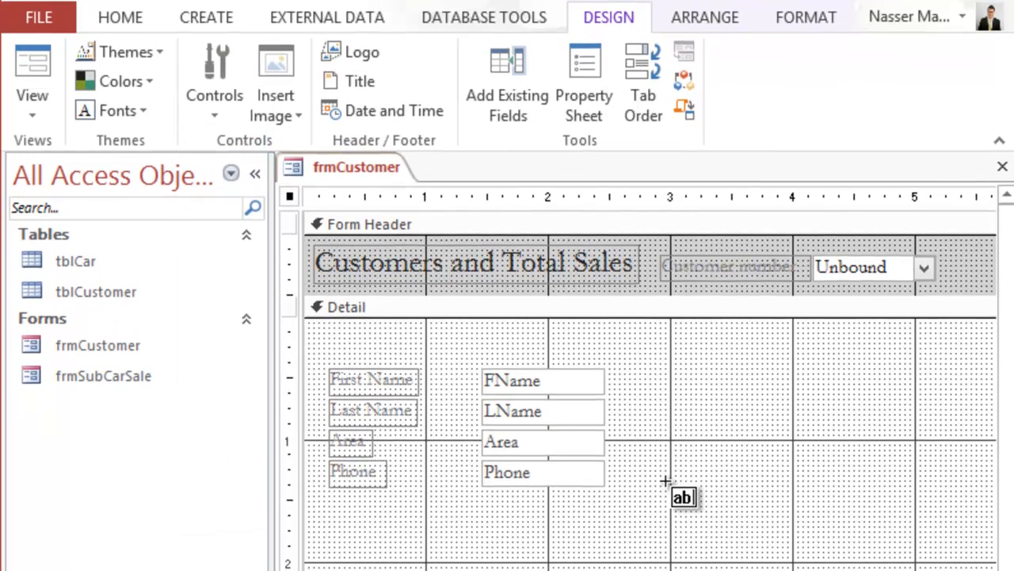
click(747, 476)
key(Right)
key(Right)
key(Right)
key(Right)
key(Right)
key(Right)
key(Right)
key(Right)
key(Right)
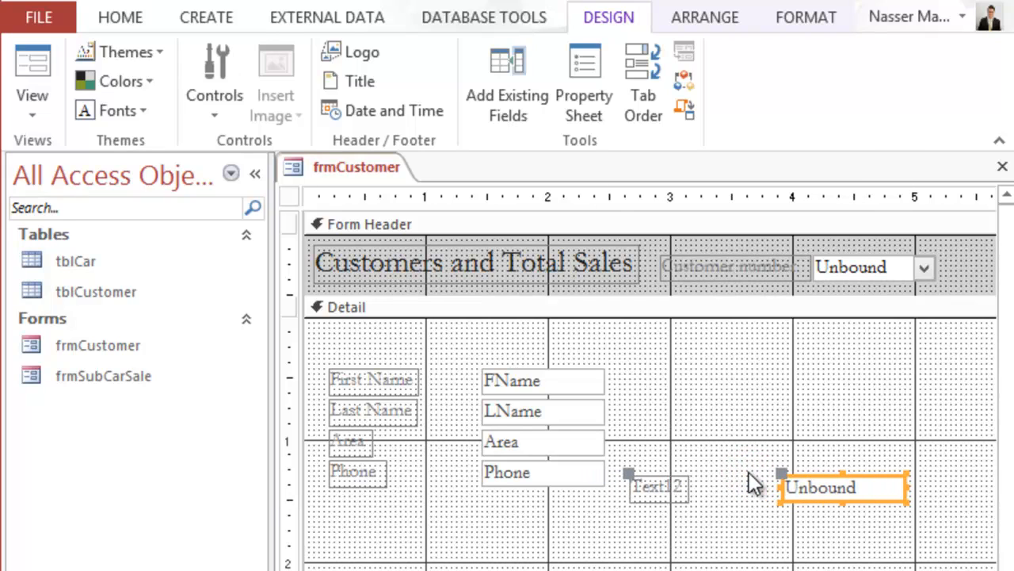
key(Right)
key(Right)
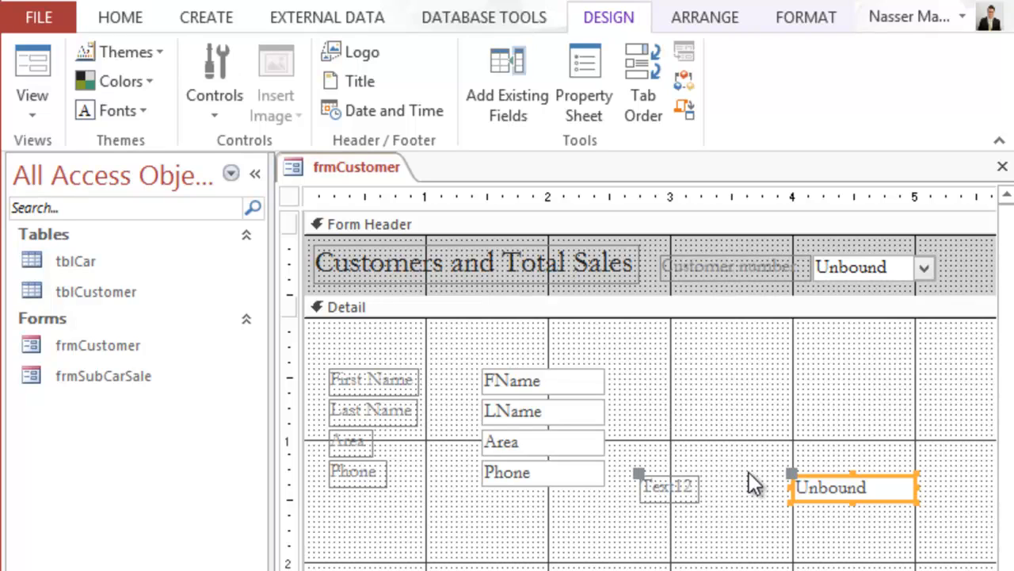
click(600, 68)
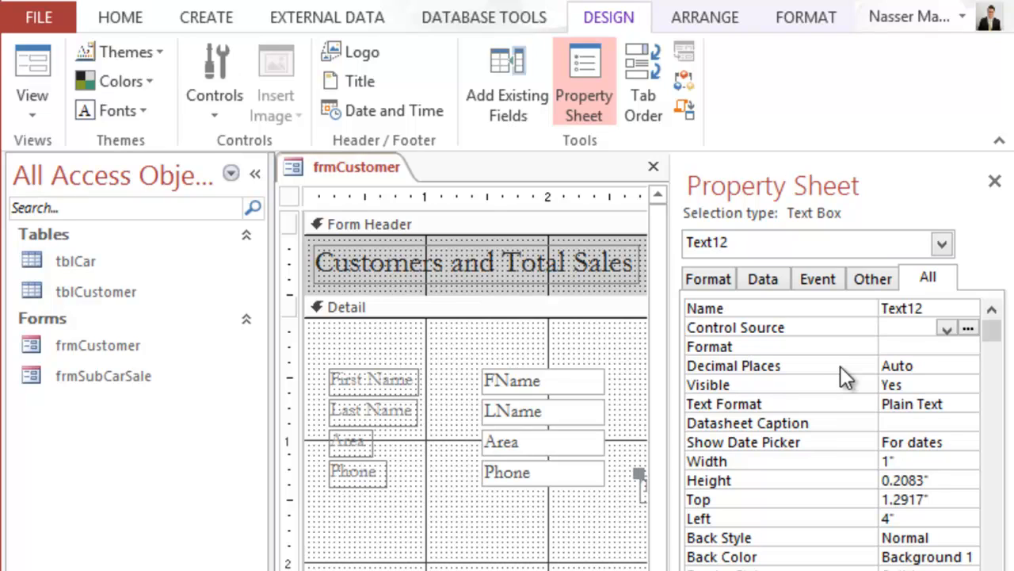
click(722, 275)
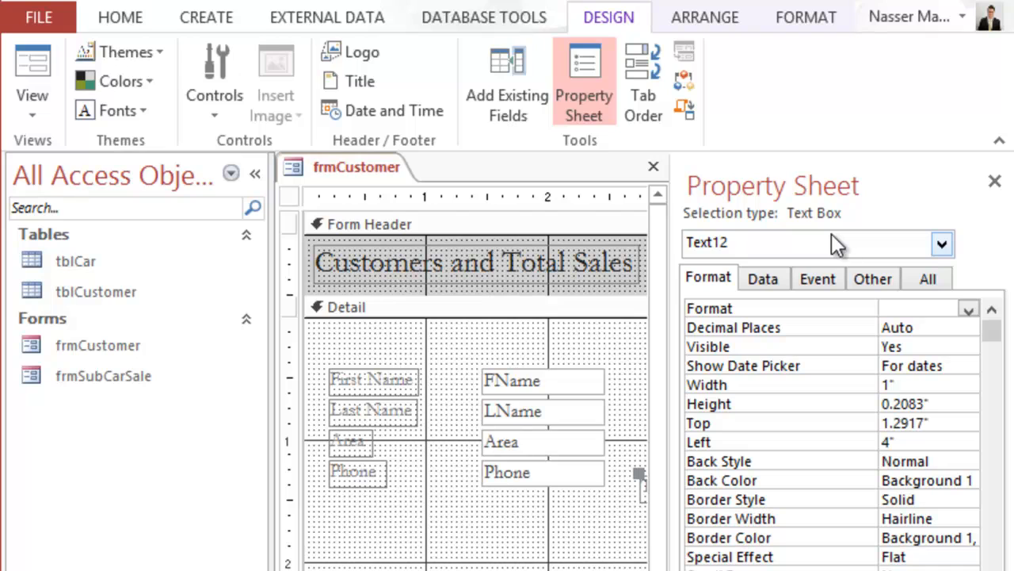
click(995, 181)
Step: Change the caption of the new text box's label to Number of Cars
click(674, 481)
click(680, 485)
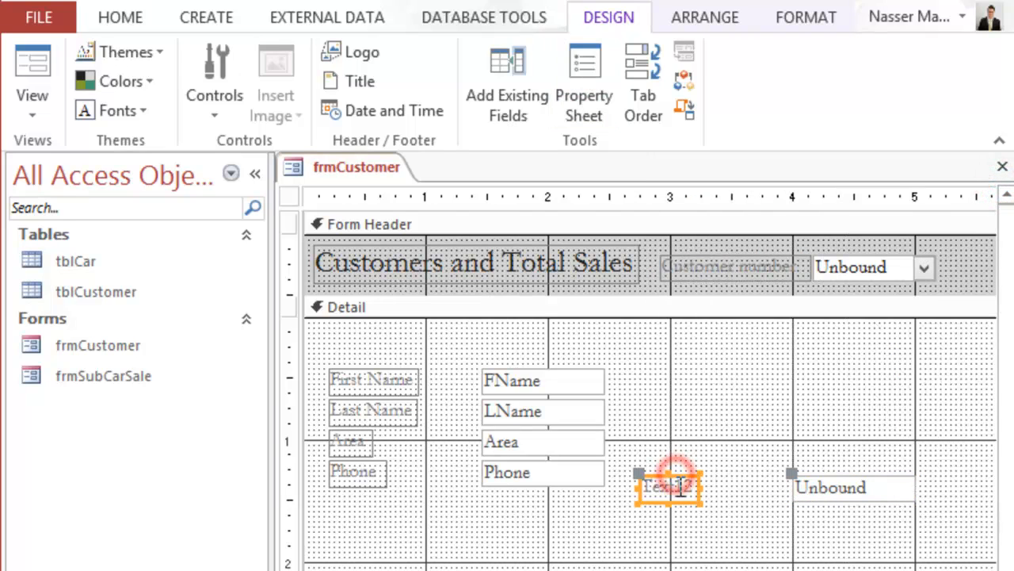
double_click(683, 485)
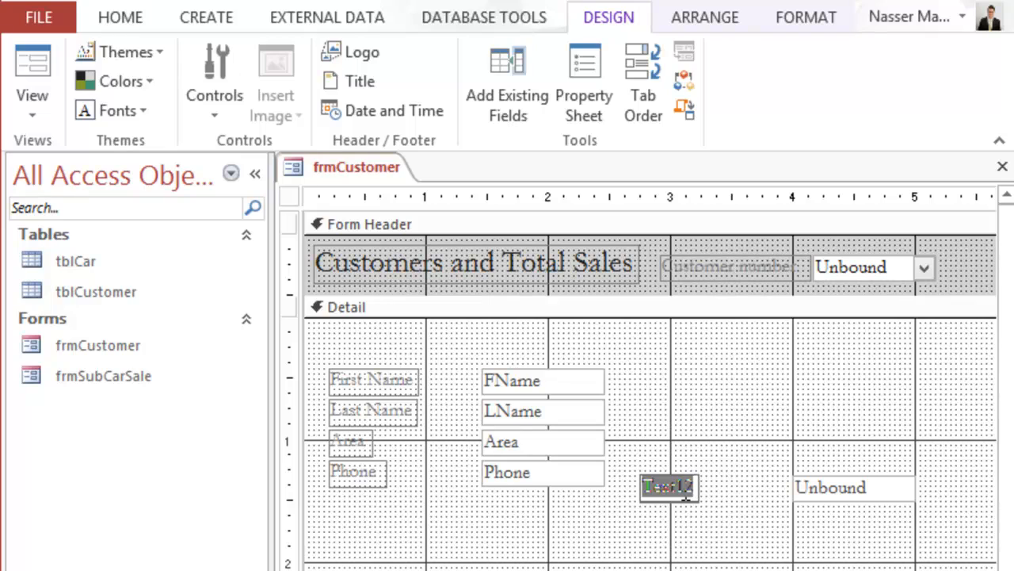
text(Number)
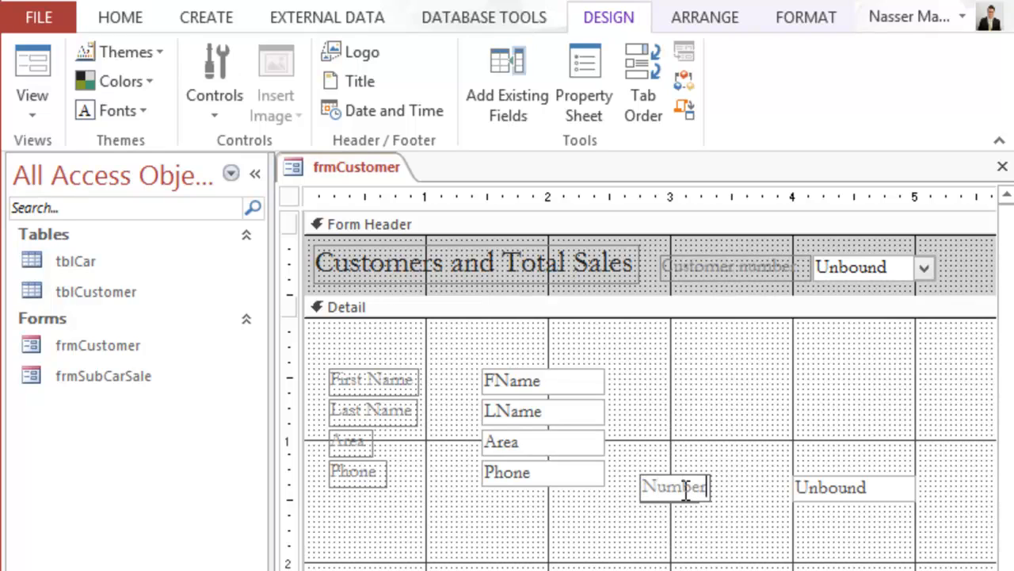
text( of)
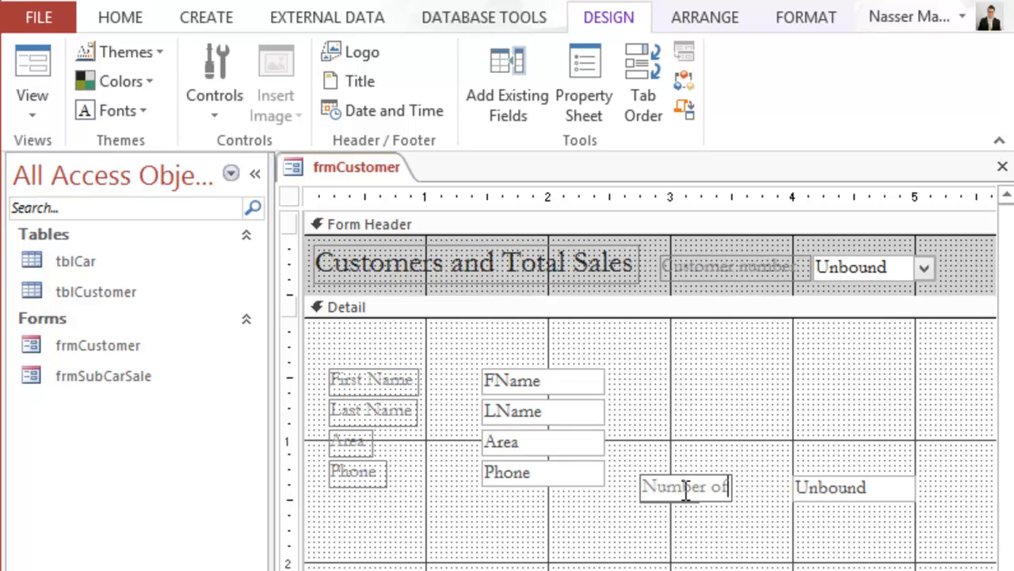
text( Cars)
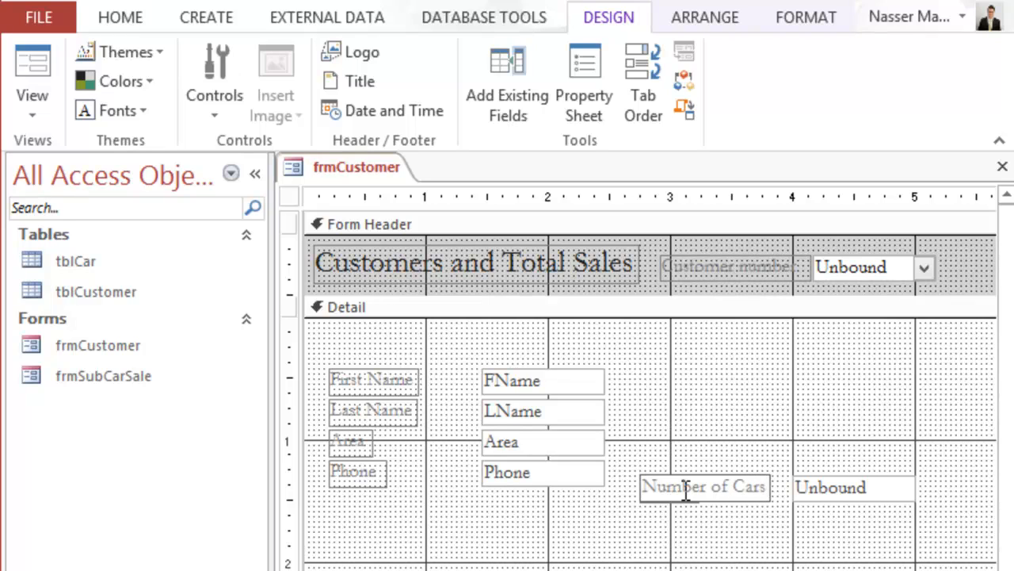
key(Return)
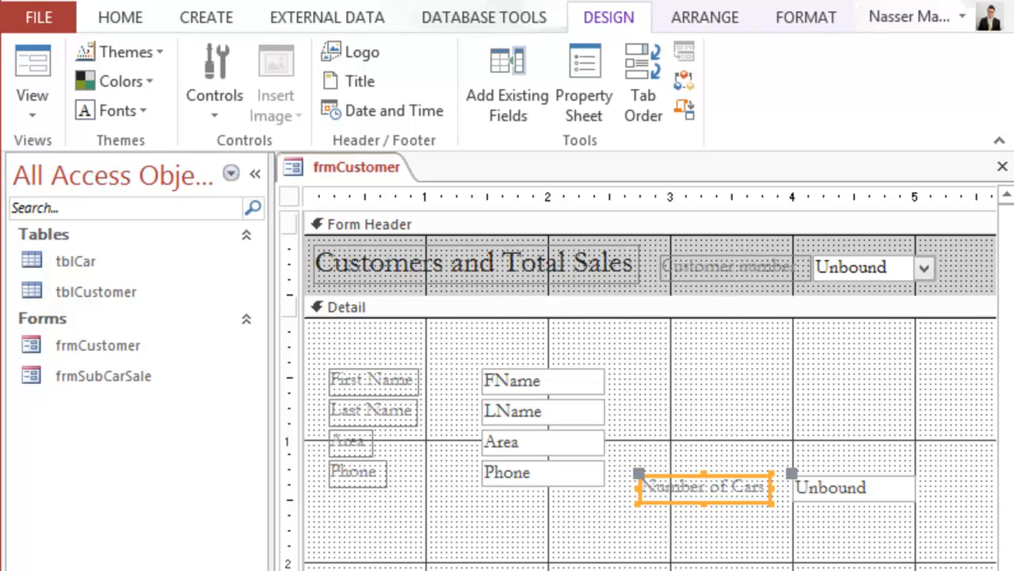
Step: Select the unbound text box beside the Number of Cars label and show all of its properties
click(883, 481)
click(884, 482)
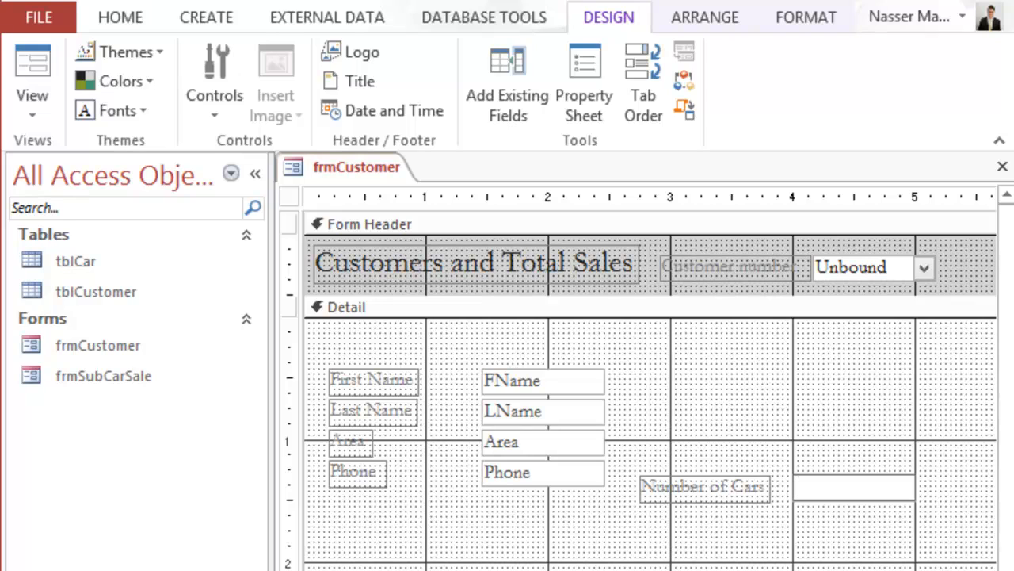
click(892, 514)
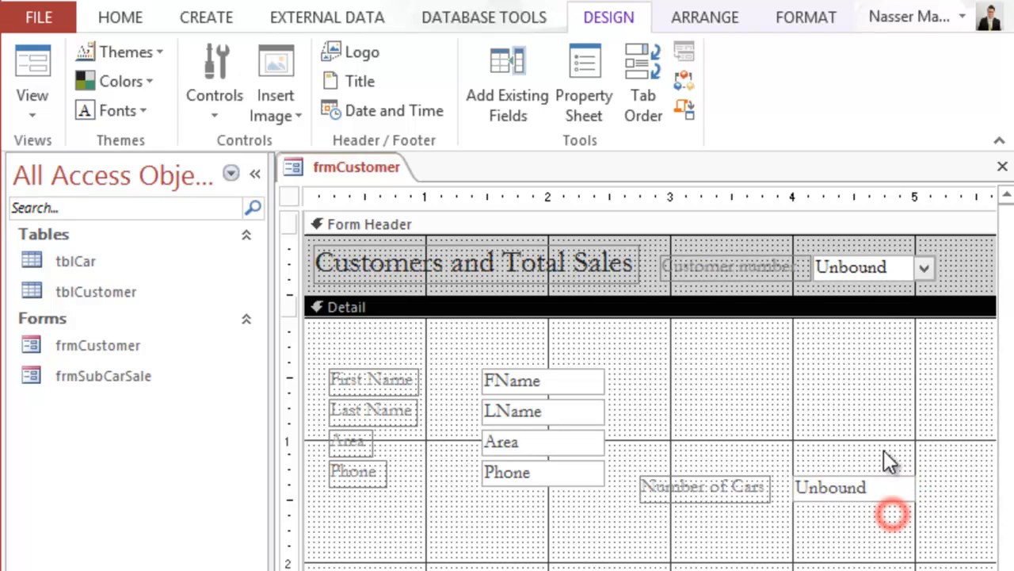
click(872, 480)
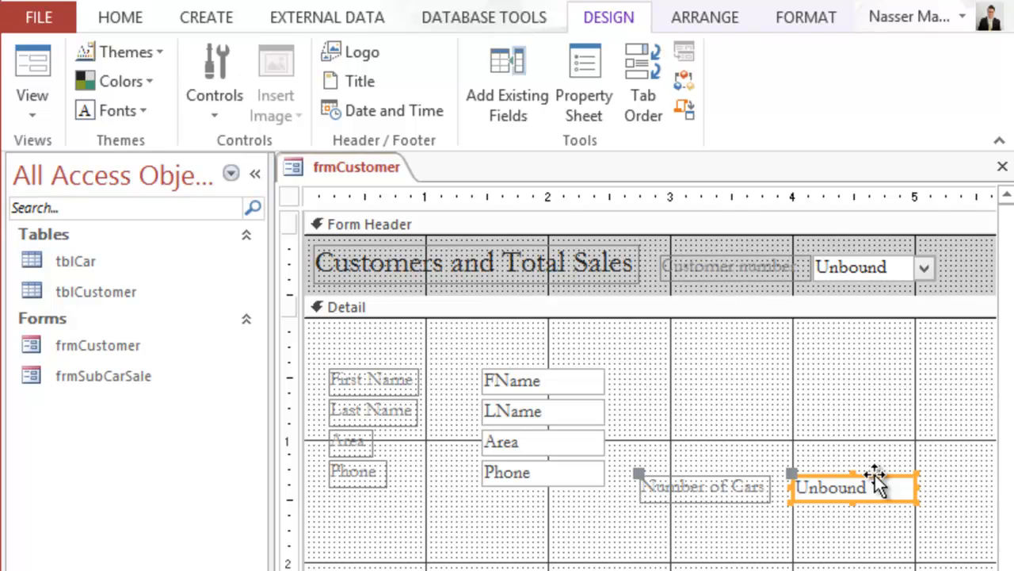
click(876, 482)
click(586, 109)
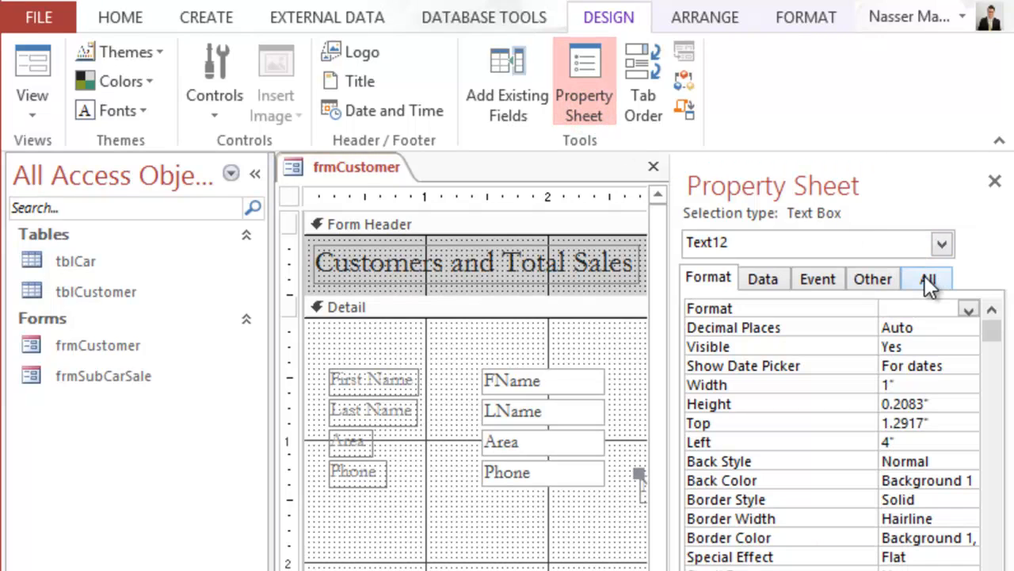
click(923, 277)
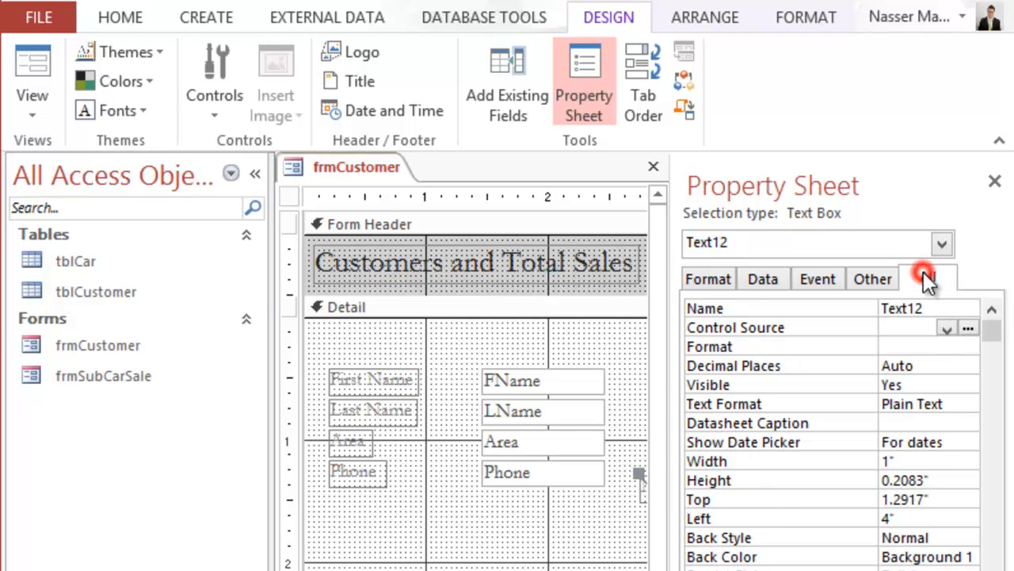
Step: Try to find the frmSubCarSale controls in the Expression Builder for the Number of Cars text box's control source
click(911, 325)
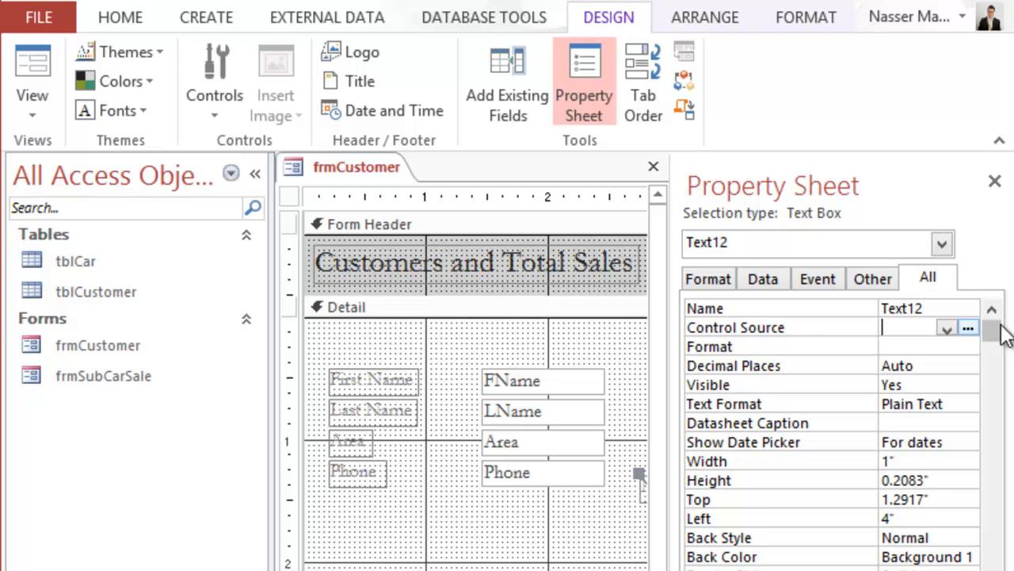
click(968, 328)
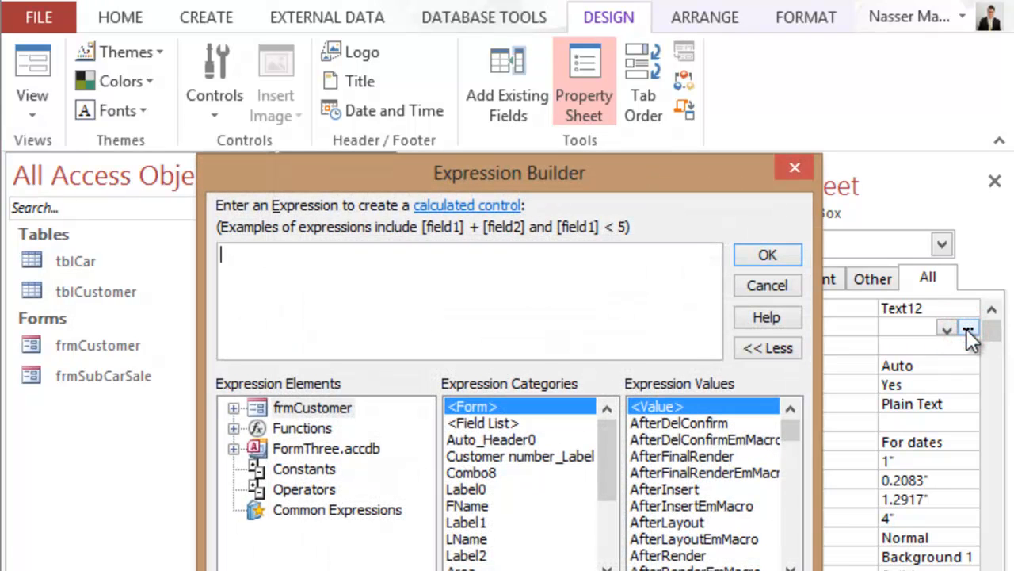
click(233, 408)
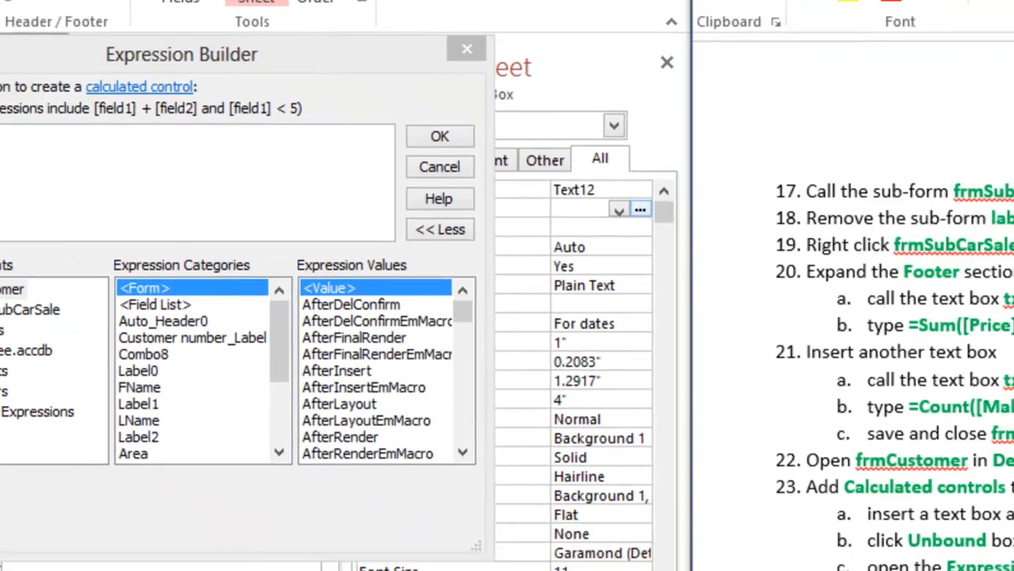
drag(1009, 111, 1003, 187)
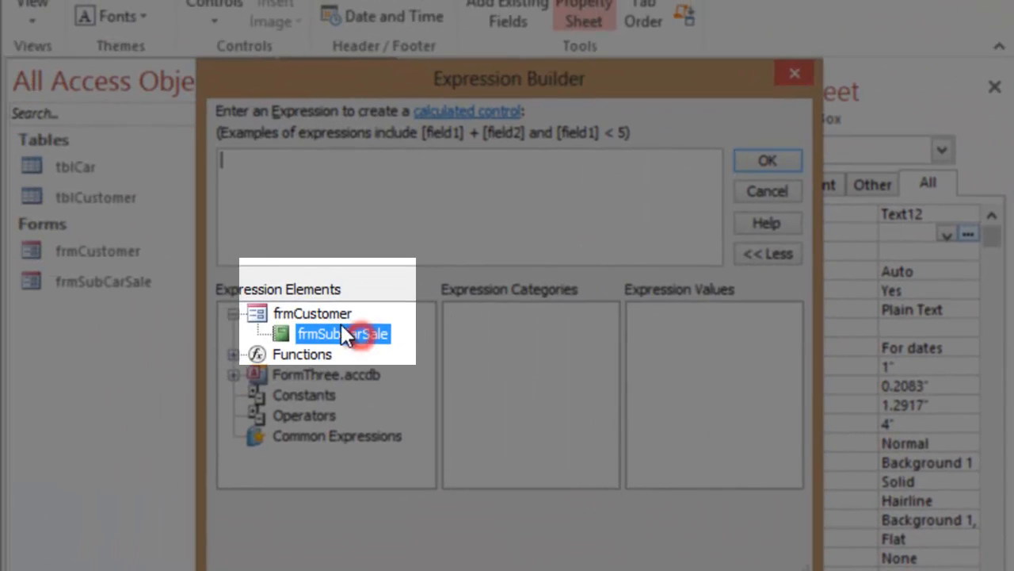
click(321, 312)
click(322, 325)
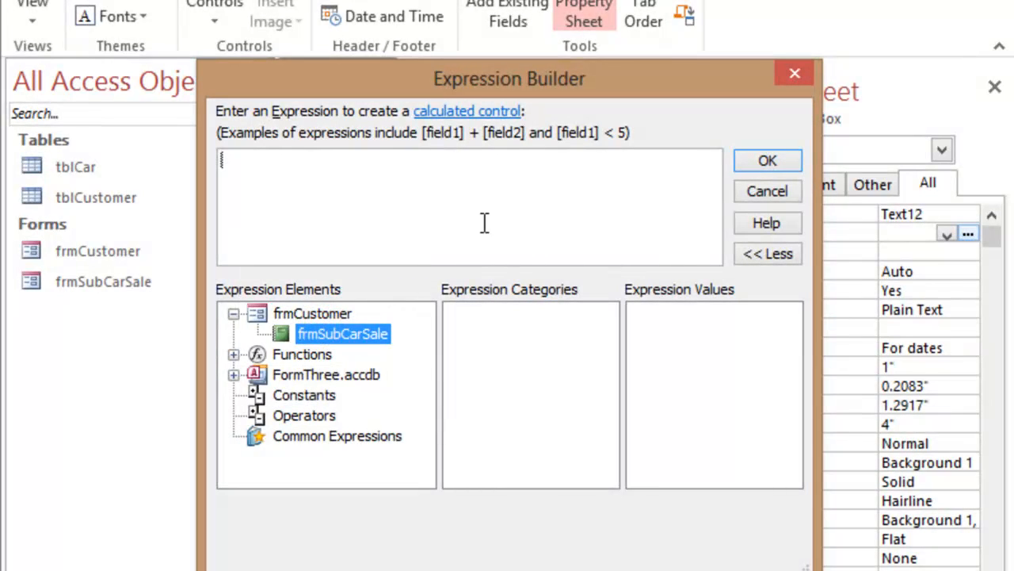
click(796, 75)
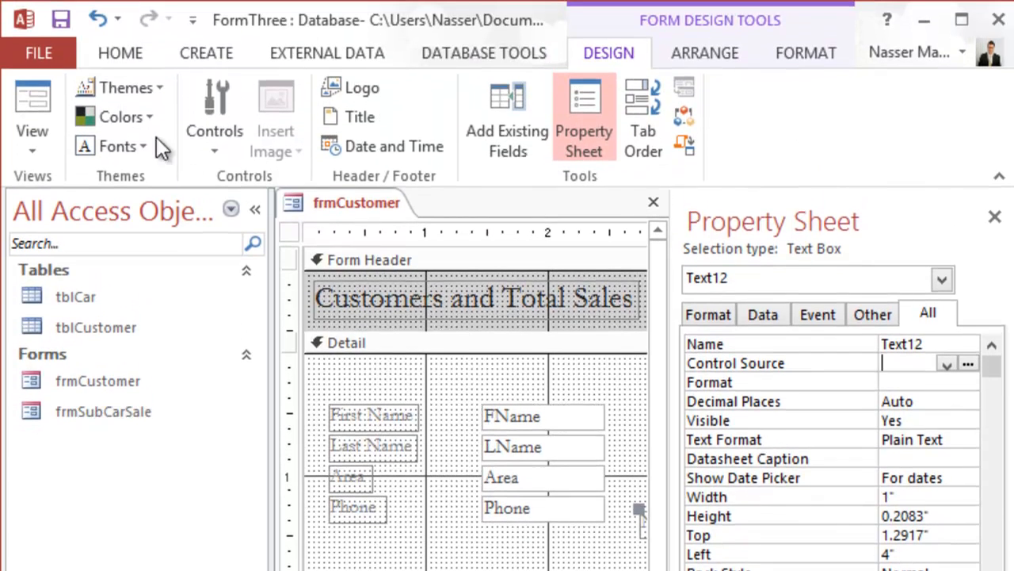
Step: Save the frmCustomer design and switch the form to Form View
click(62, 23)
click(32, 111)
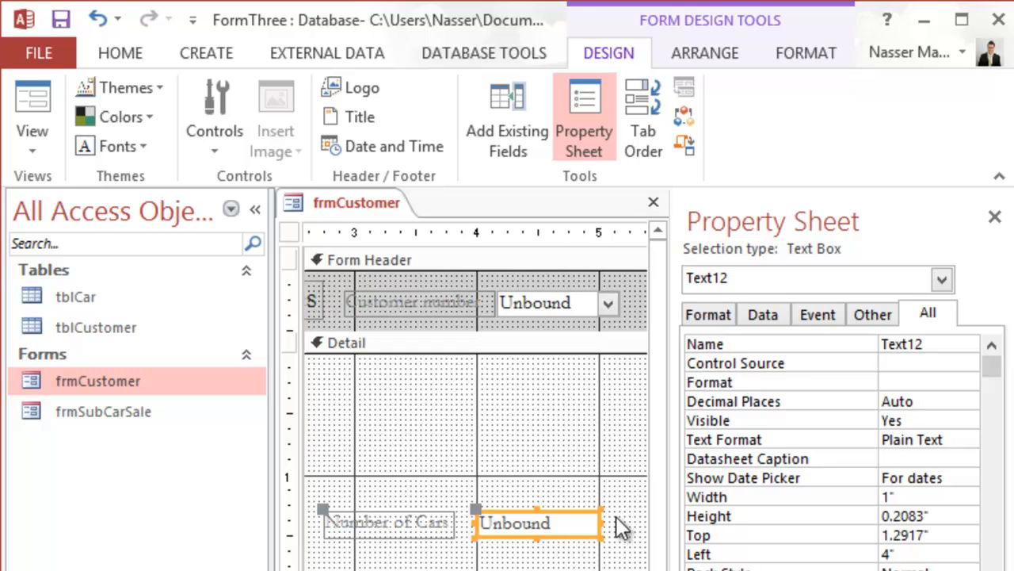
Step: Set the Number of Cars text box's control source to [frmSubCarSale].Form![txtCarSaleCount] by picking the subform control's value in the Expression Builder
click(538, 523)
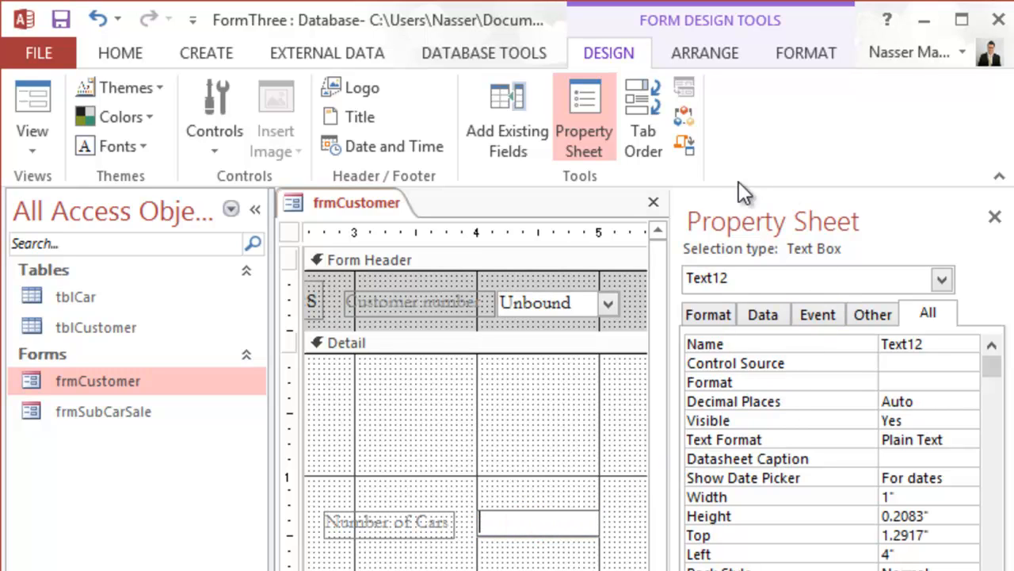
click(907, 363)
click(908, 363)
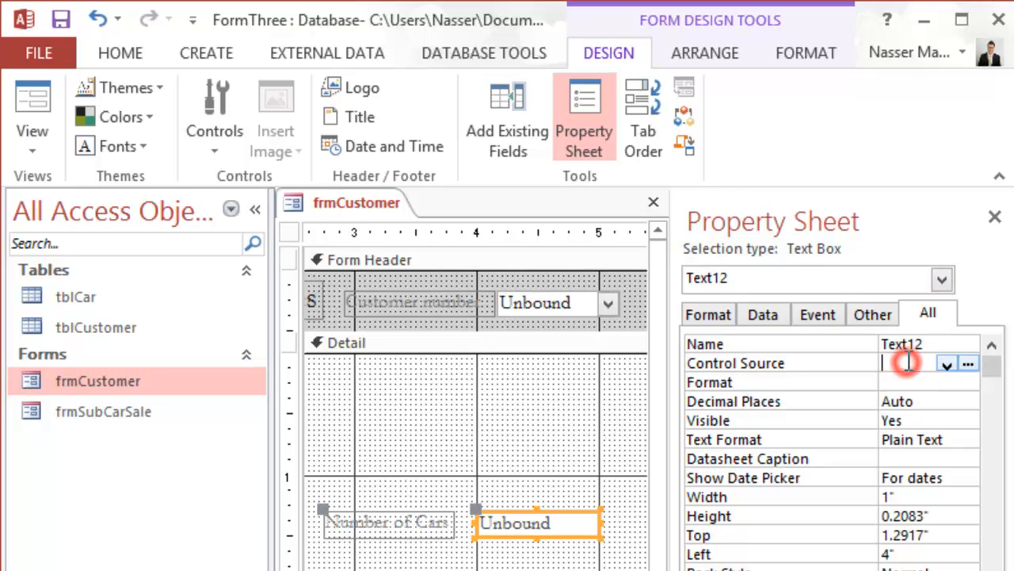
click(966, 364)
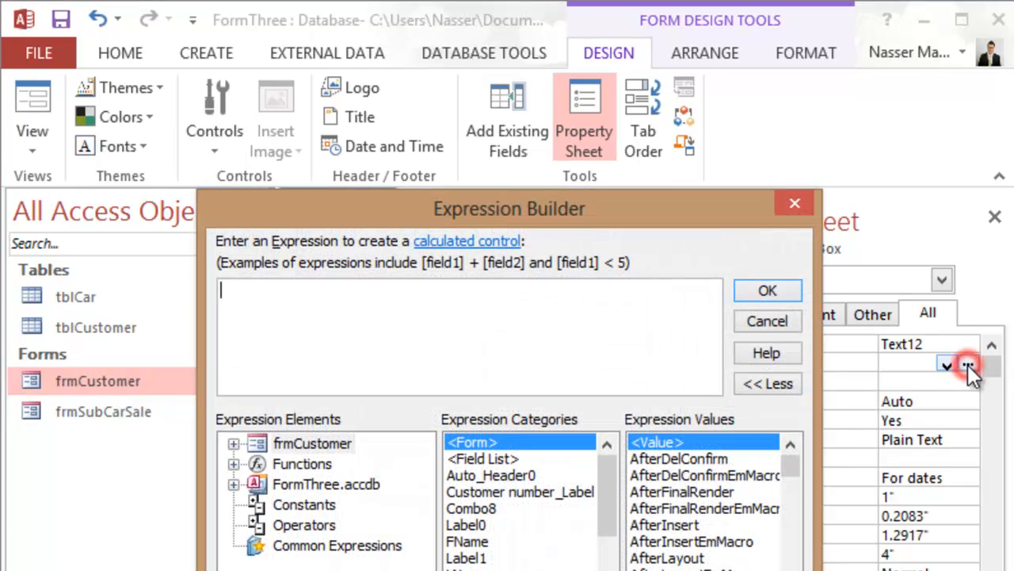
click(234, 444)
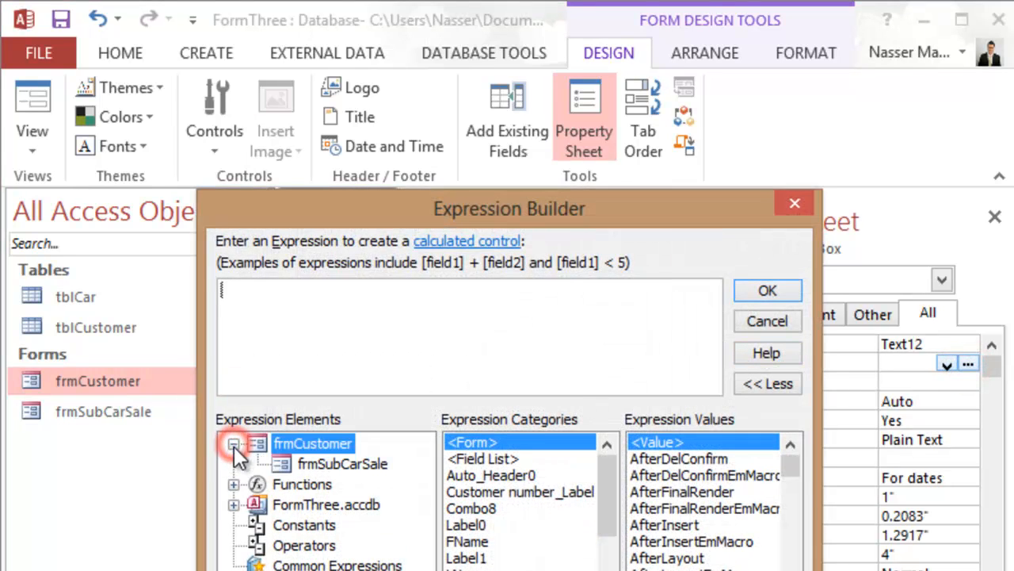
click(297, 464)
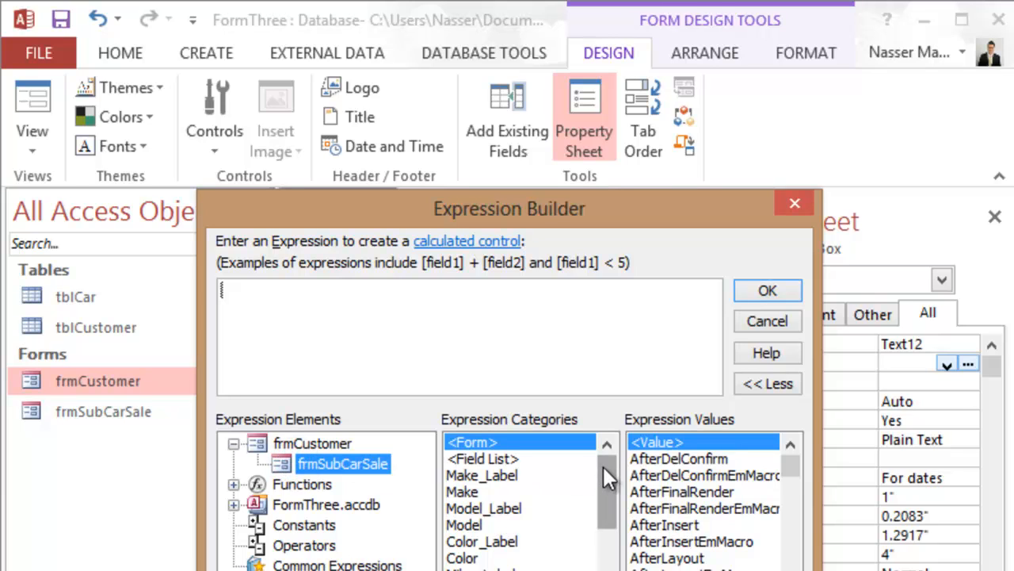
drag(603, 466, 608, 526)
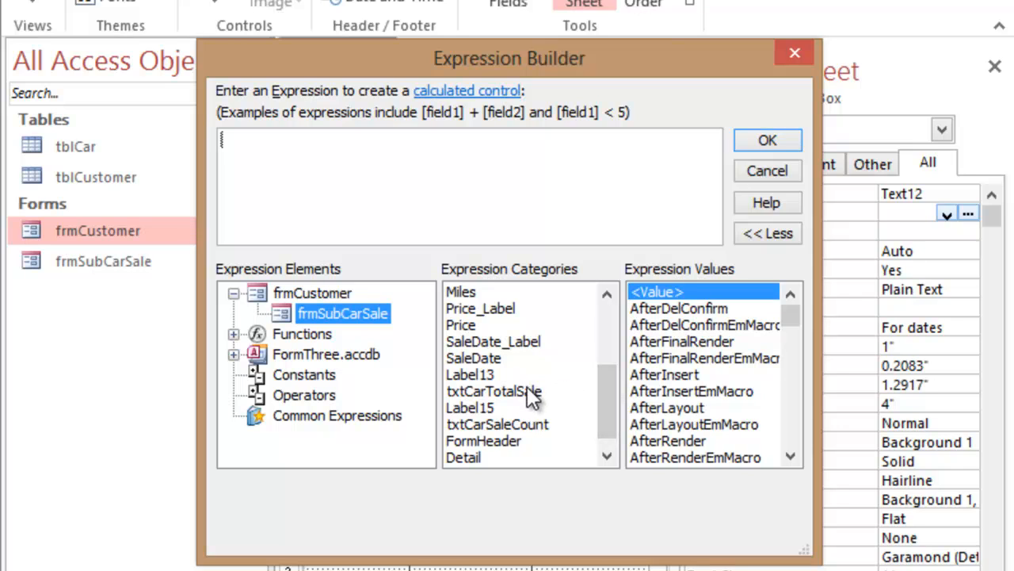
click(520, 428)
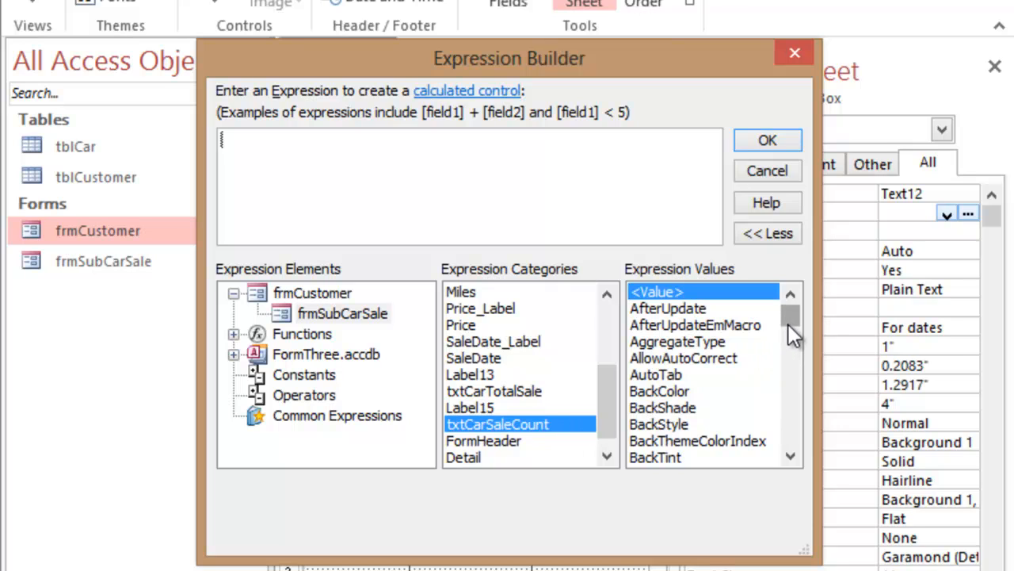
drag(789, 322, 788, 311)
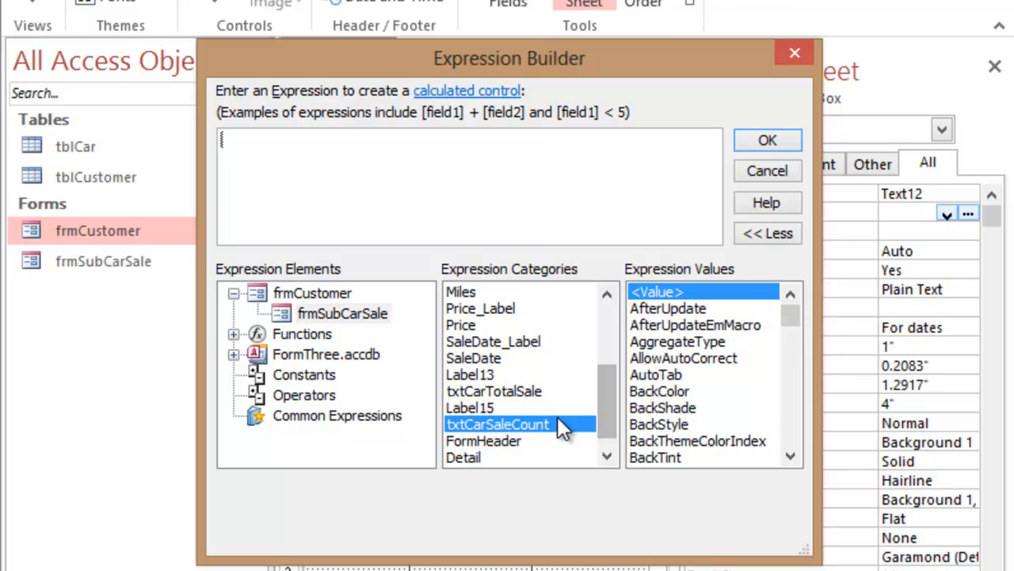
click(658, 295)
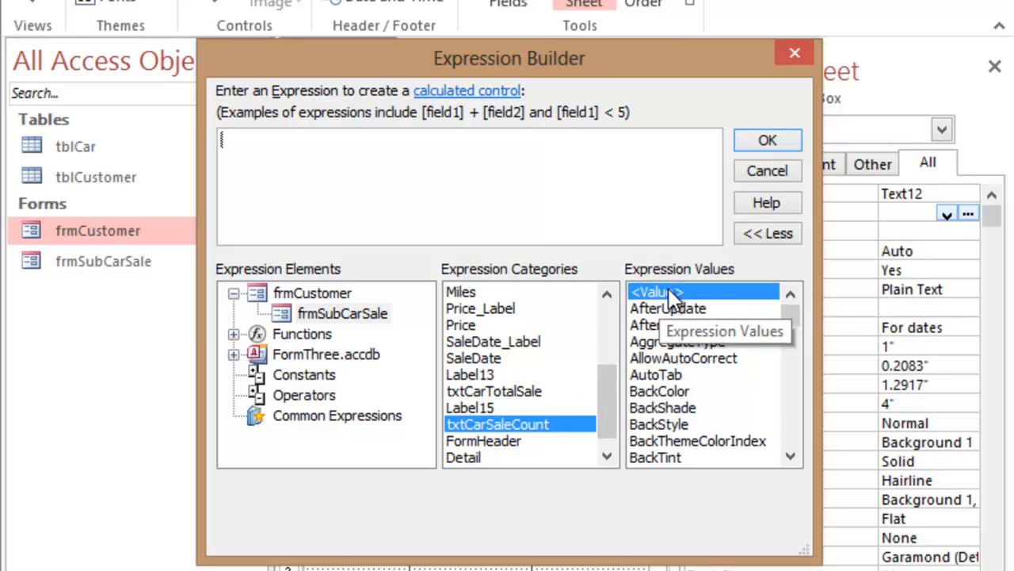
double_click(658, 292)
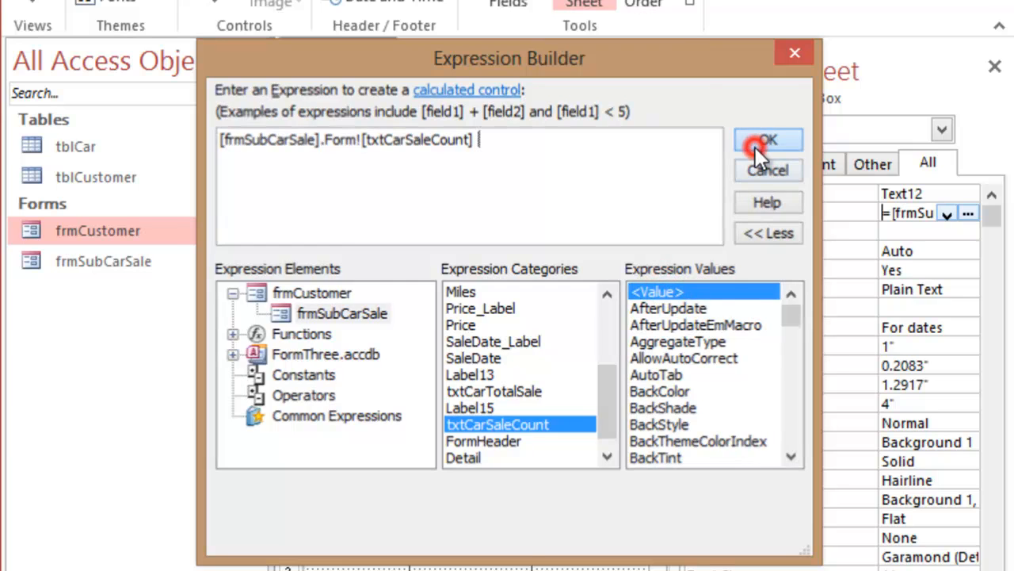
click(755, 145)
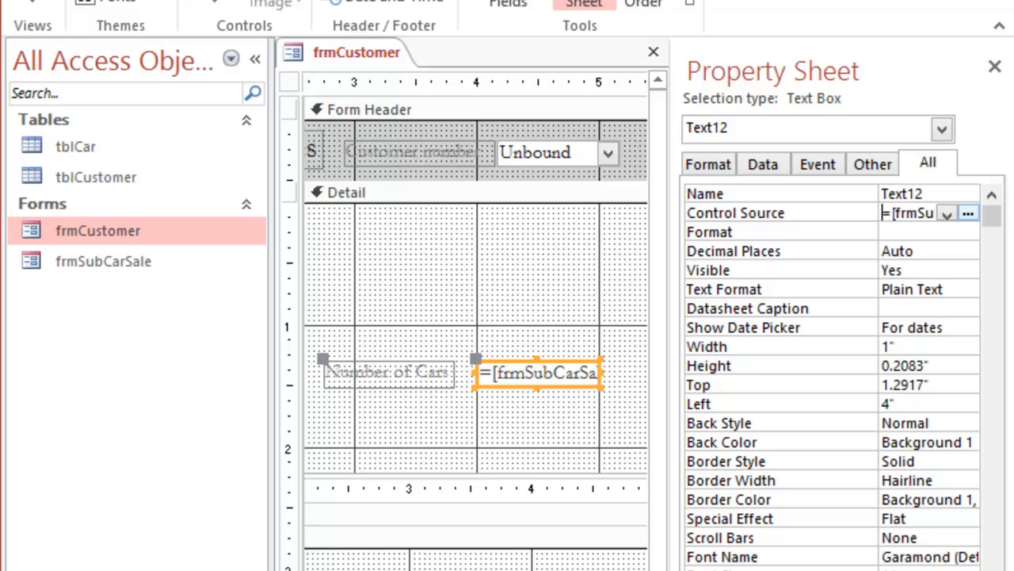
Step: Clear the Number of Cars text box's control source expression and rebuild it as [frmSubCarSale].Form![txtCarSaleCount] from the frmSubCarSale controls under frmCustomer
click(543, 371)
double_click(543, 371)
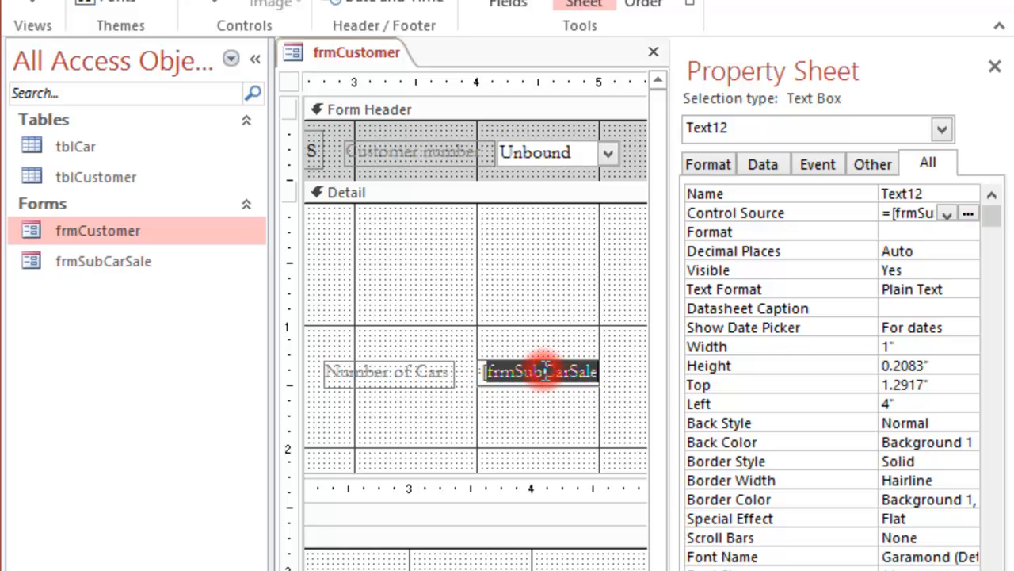
click(968, 214)
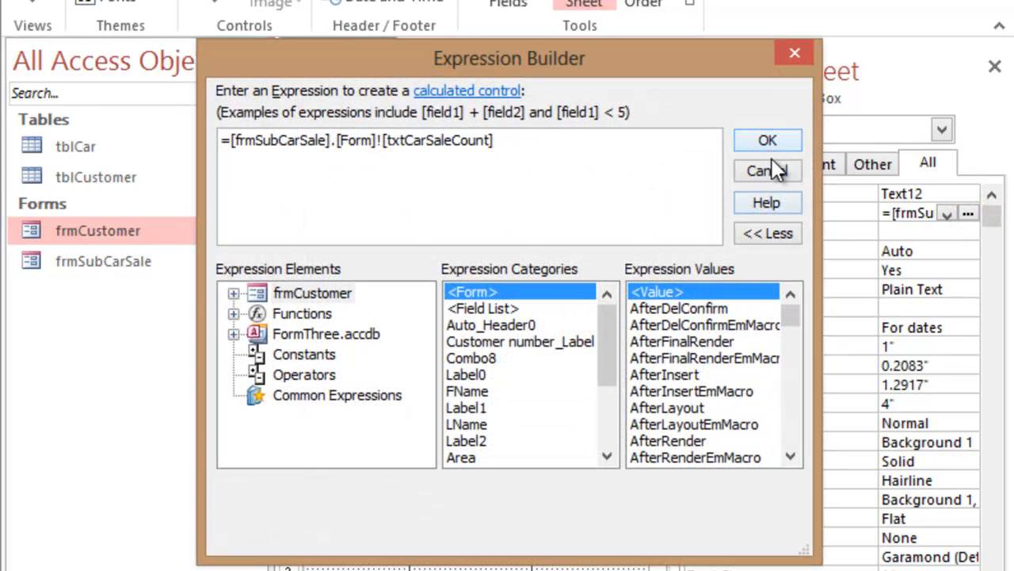
drag(622, 162, 109, 120)
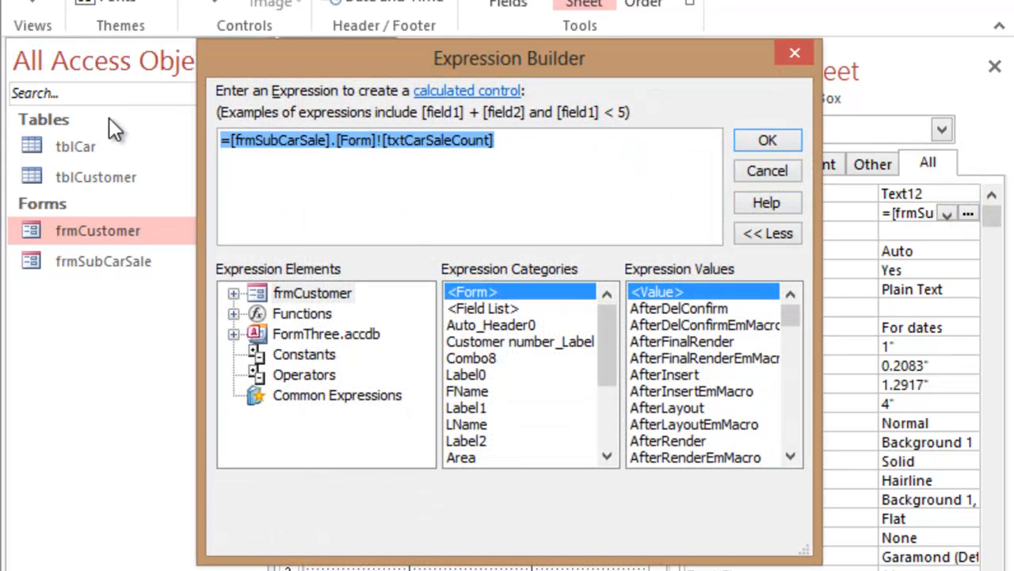
key(Delete)
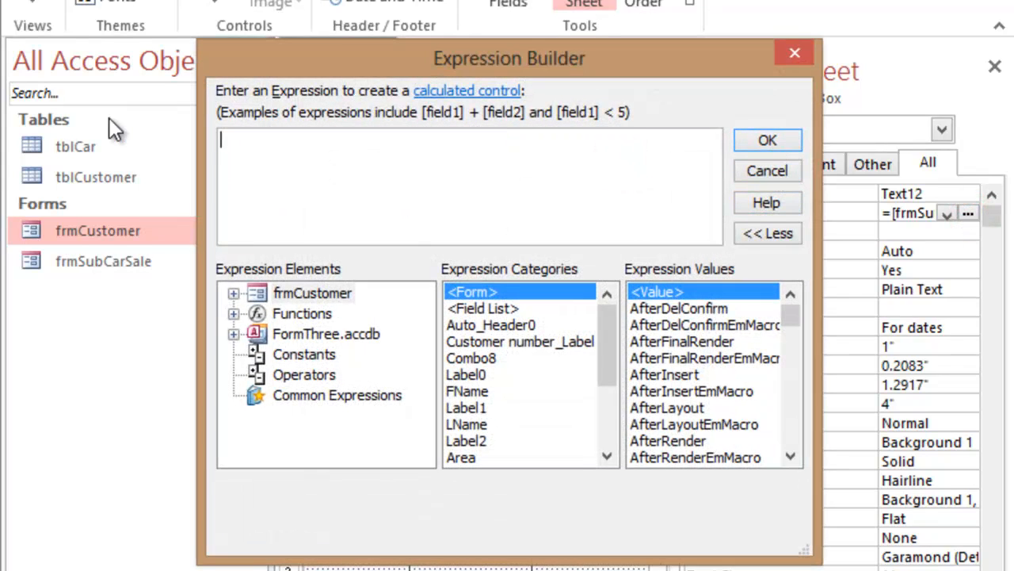
click(233, 293)
click(301, 313)
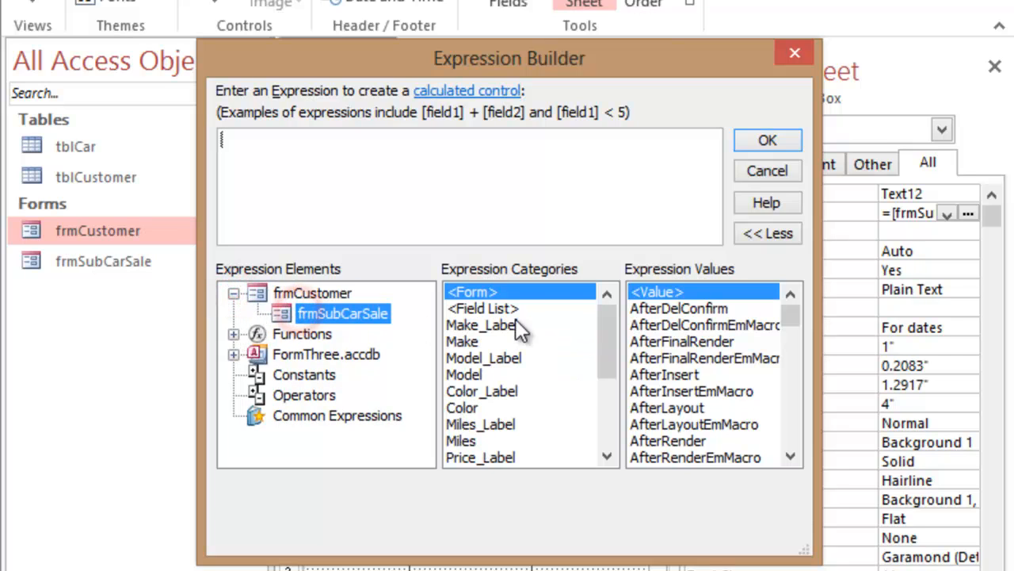
drag(619, 316, 584, 407)
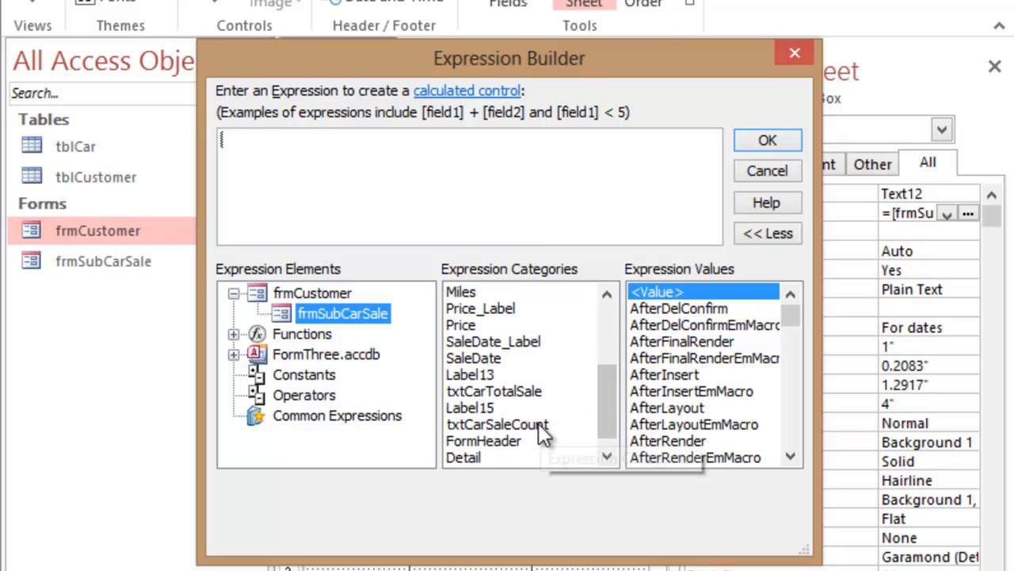
double_click(538, 424)
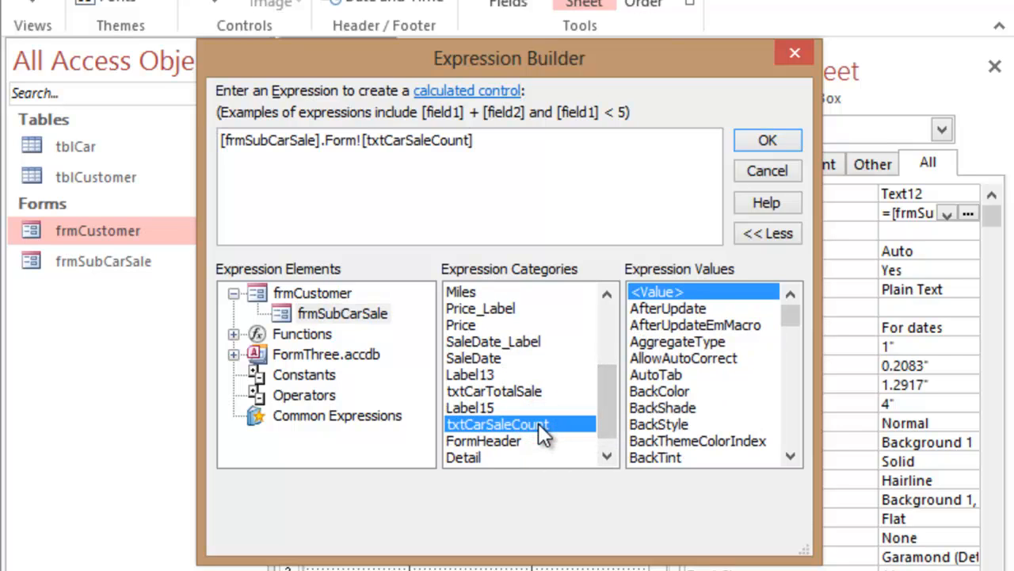
click(753, 142)
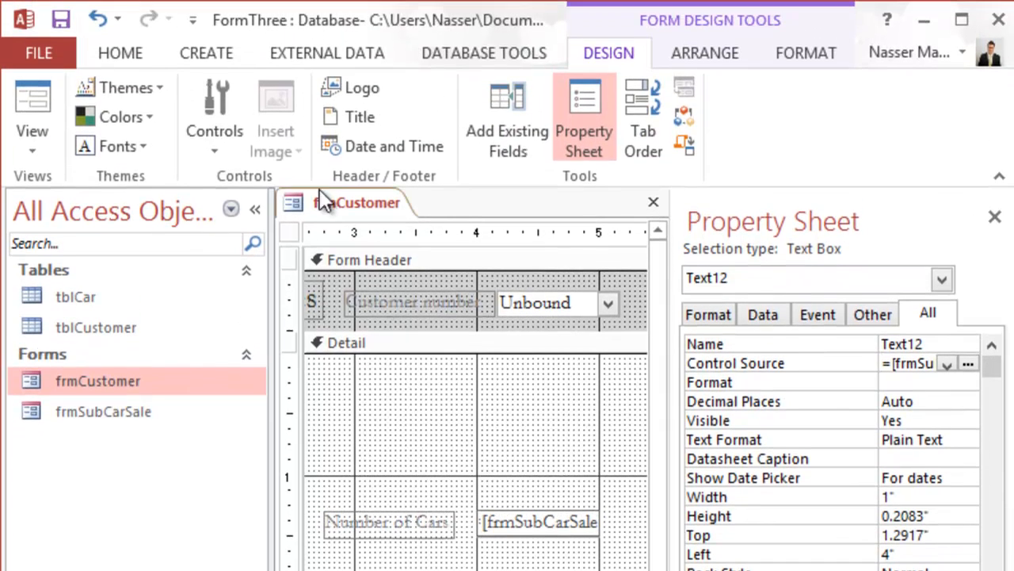
Step: Add a text box below the Number of Cars text box and change its label's caption to Total Sales Amount
click(210, 150)
click(262, 189)
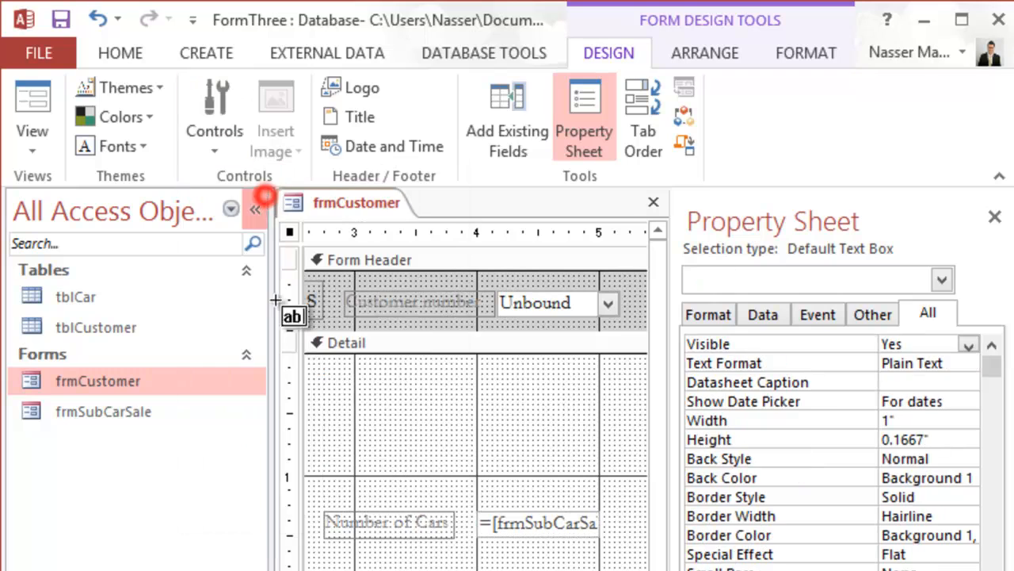
click(474, 548)
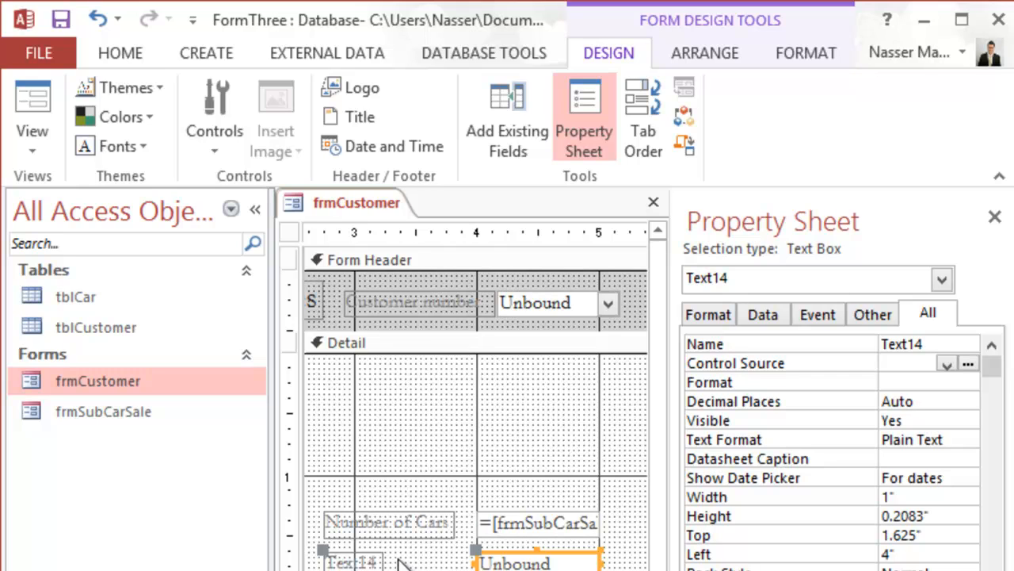
click(356, 561)
double_click(357, 561)
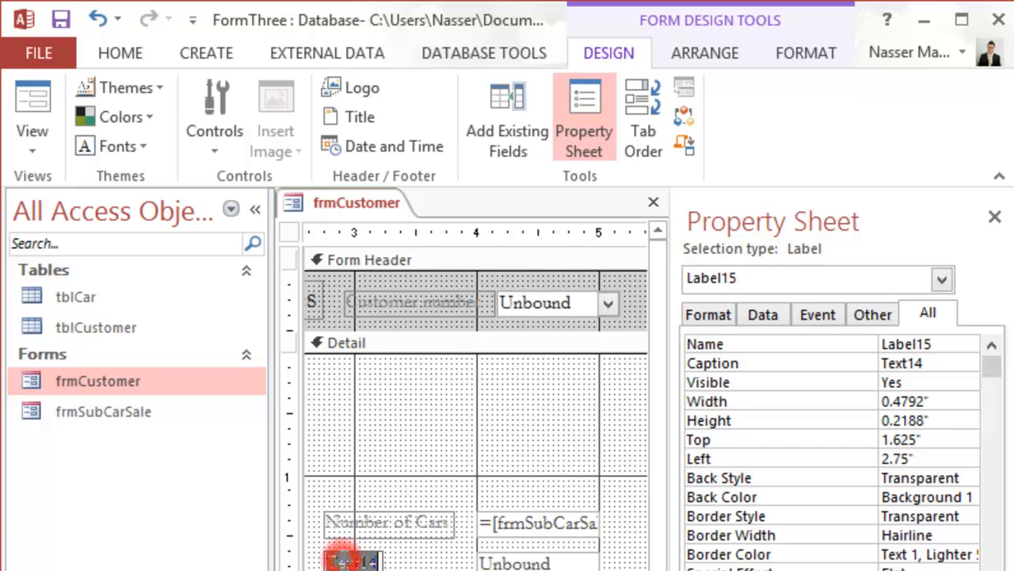
text(To)
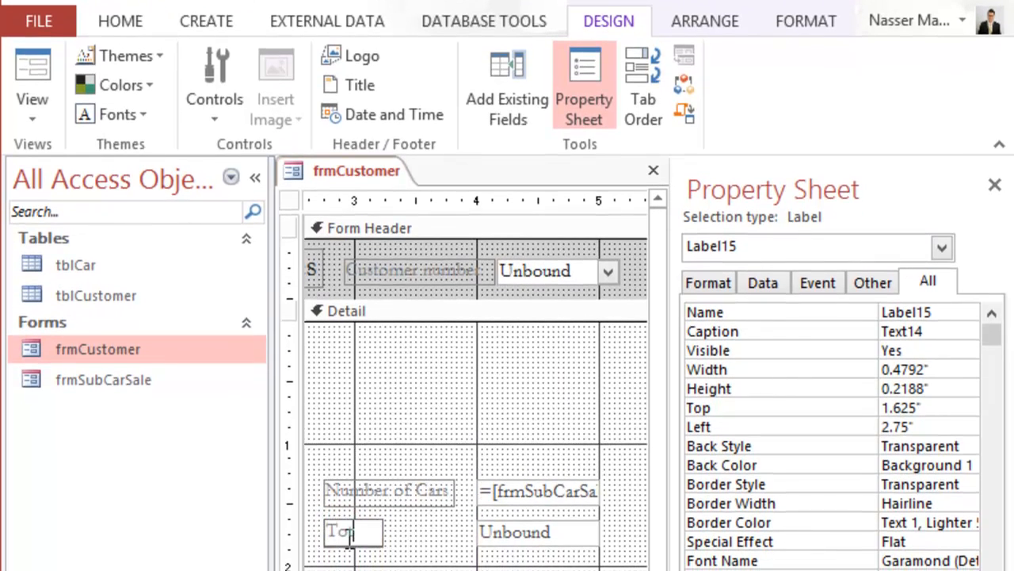
text(tal Sales)
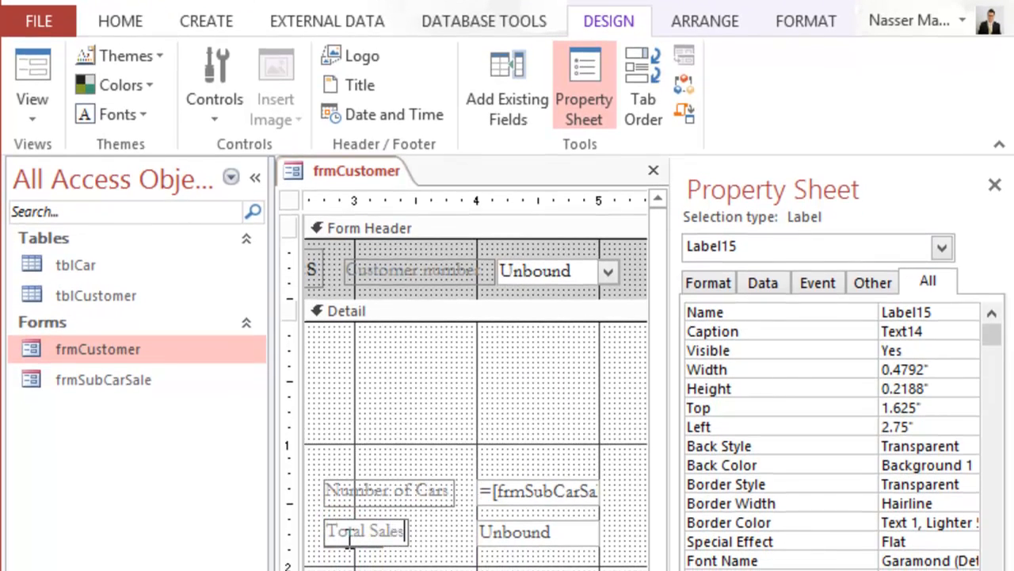
text( Amount)
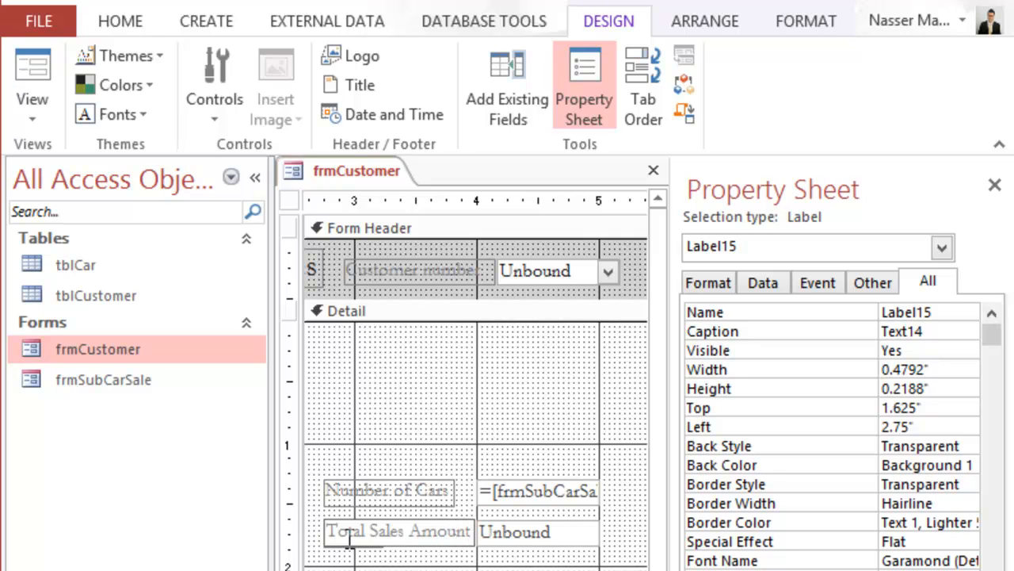
Step: Set the Total Sales Amount text box's control source to [frmSubCarSale].Form![txtCarTotalSale] using the Expression Builder
click(533, 532)
click(533, 532)
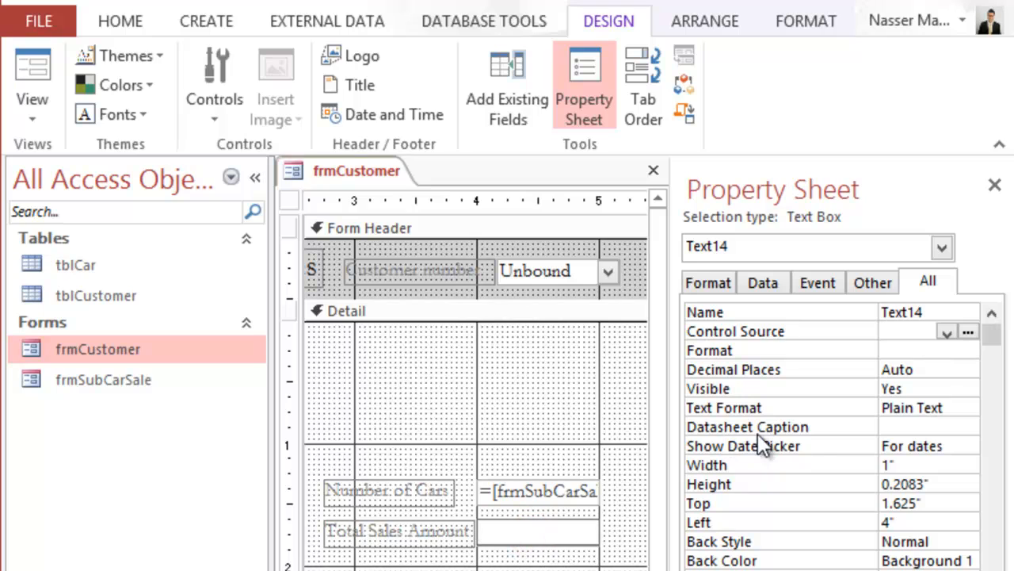
click(945, 333)
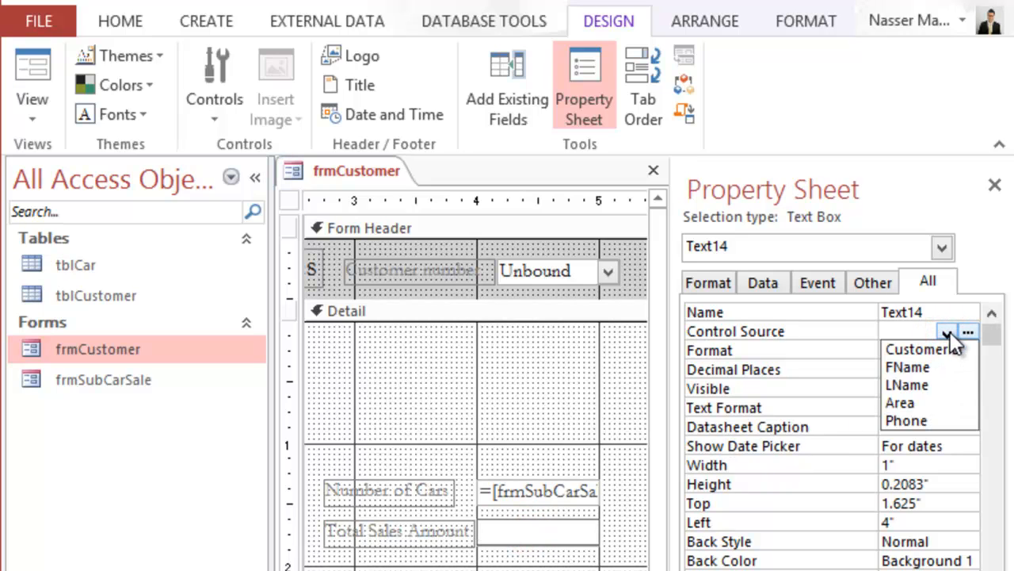
click(539, 532)
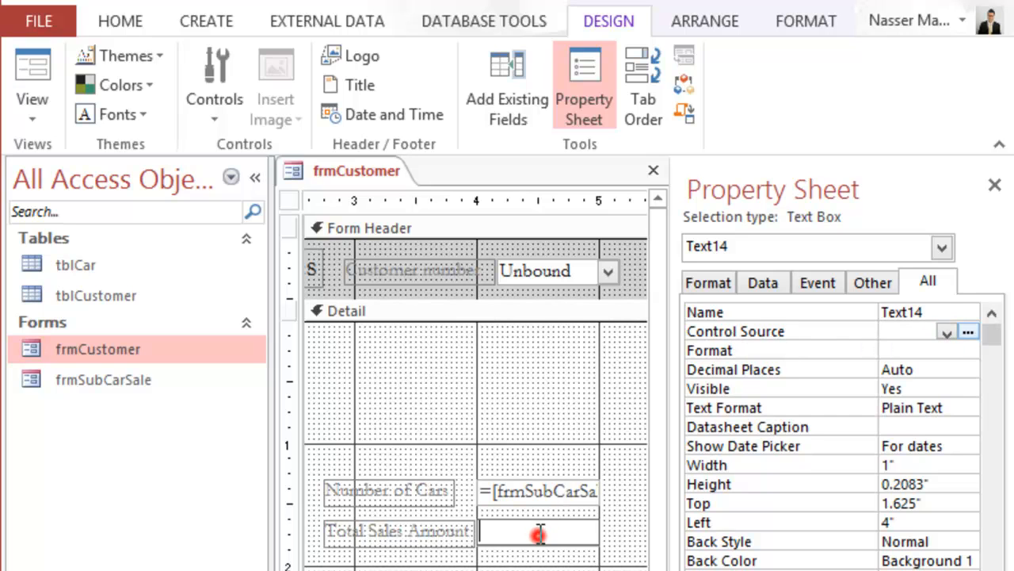
click(969, 332)
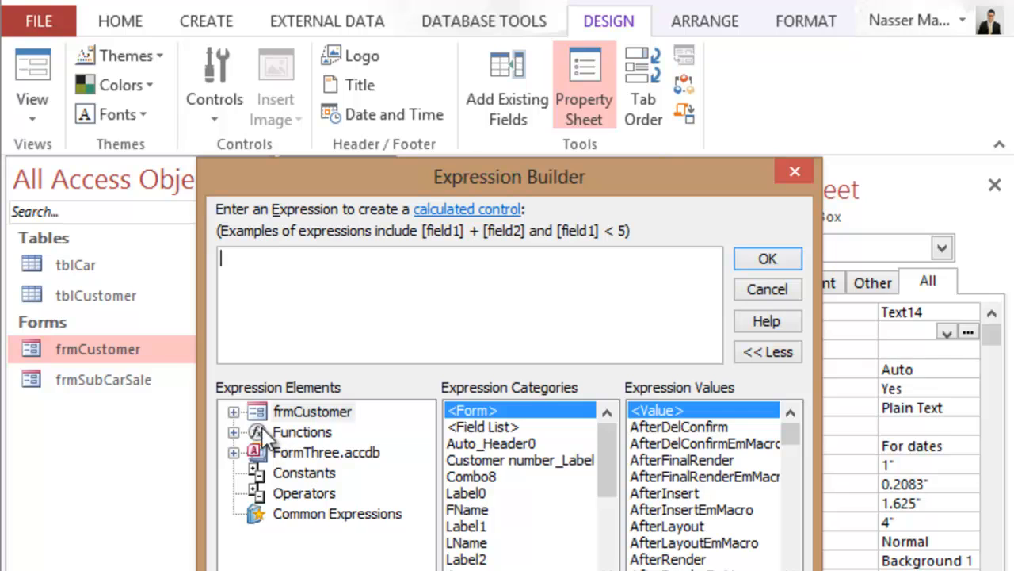
click(236, 412)
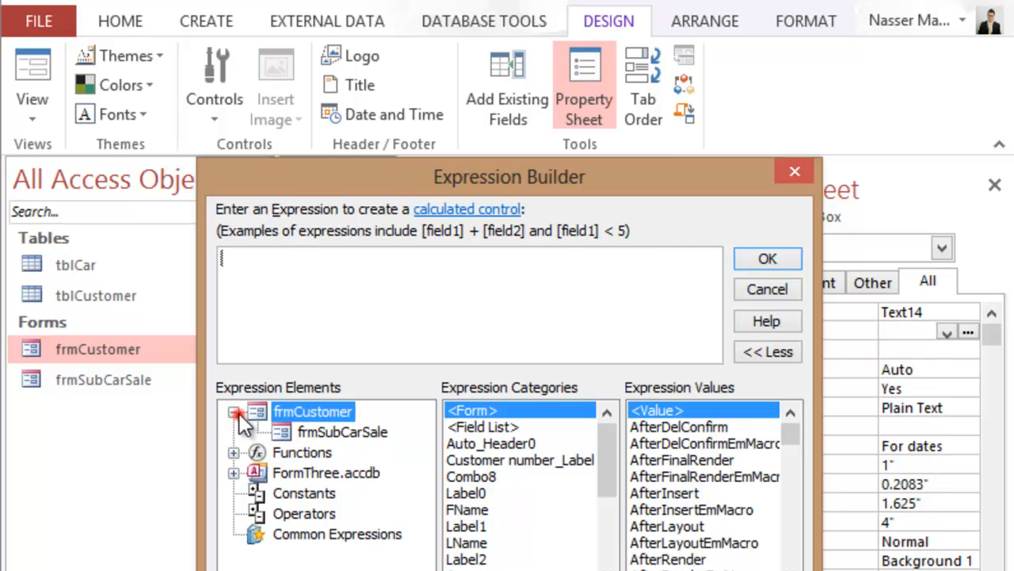
click(301, 434)
drag(607, 446, 611, 519)
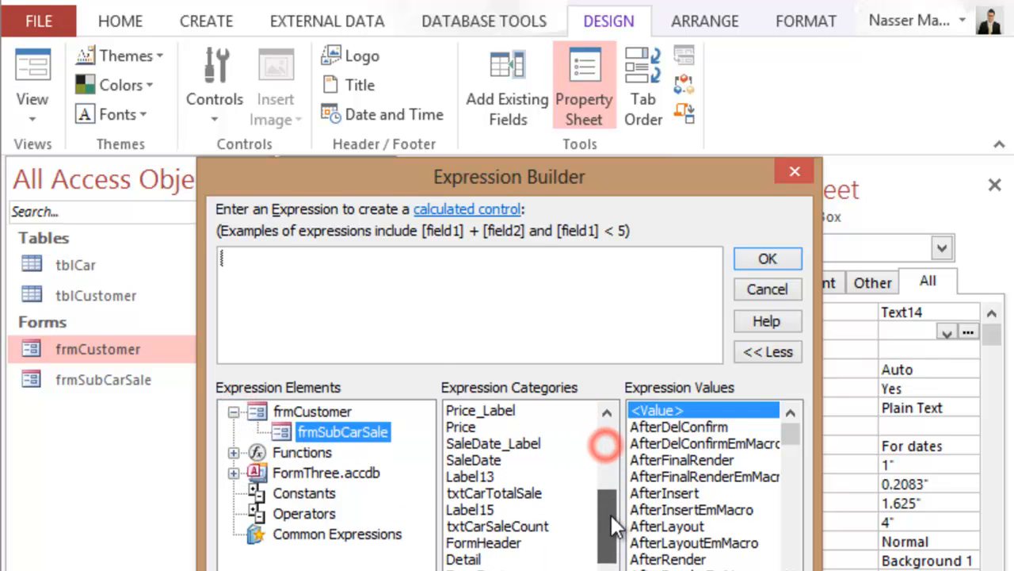
double_click(539, 494)
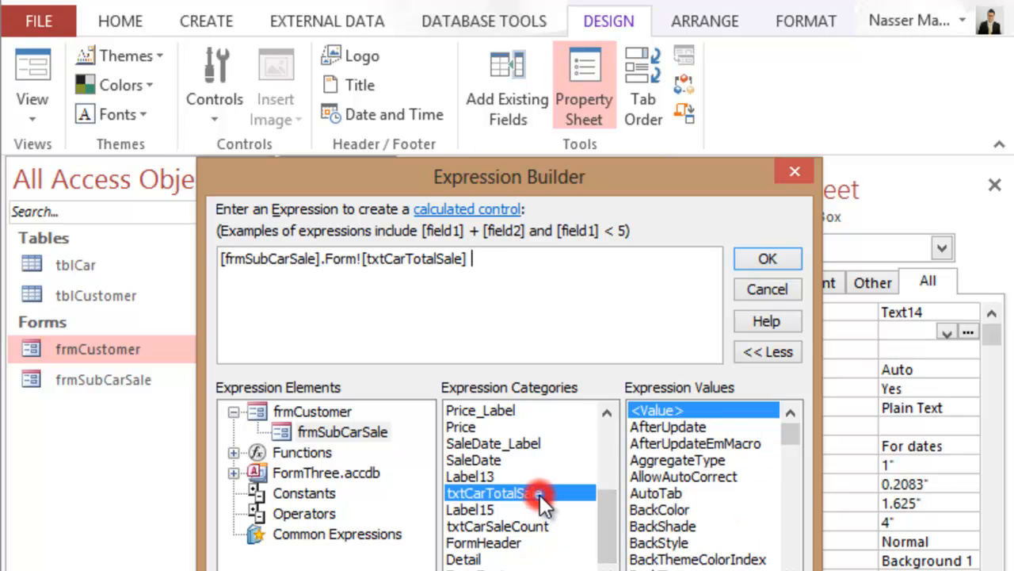
click(770, 262)
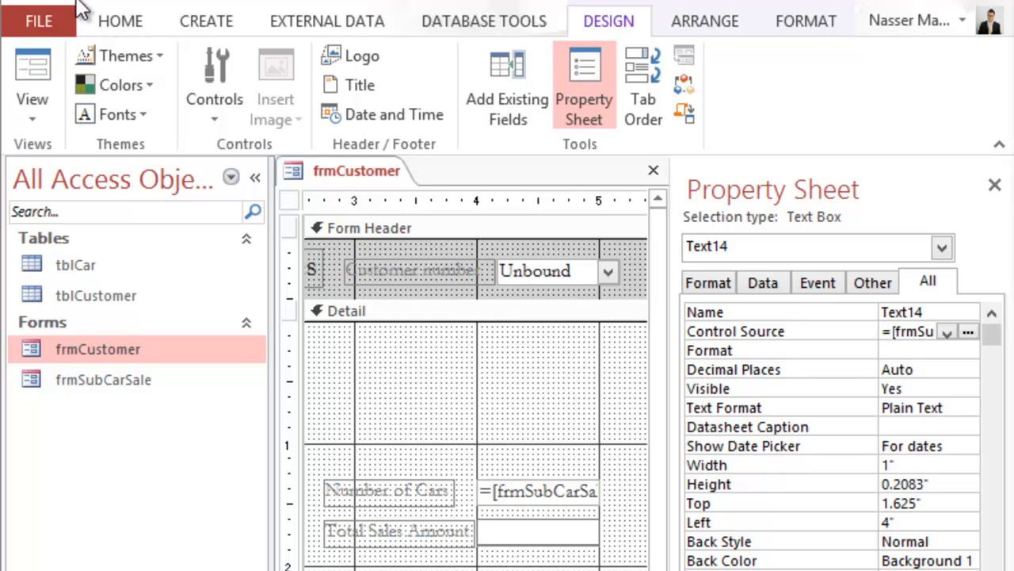
Step: Switch frmCustomer to Form View and close the Property Sheet to view the calculated text boxes
click(40, 70)
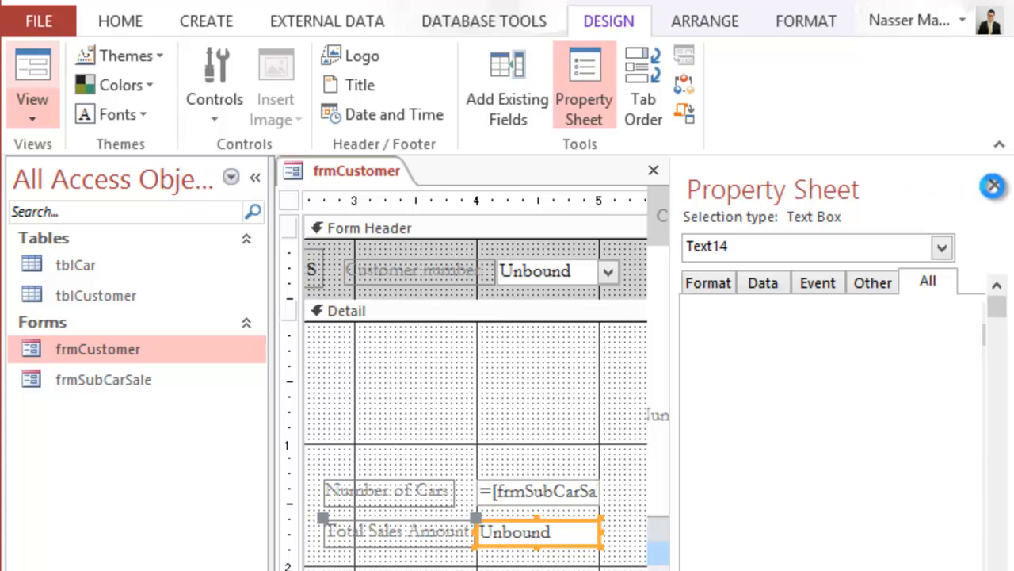
click(995, 184)
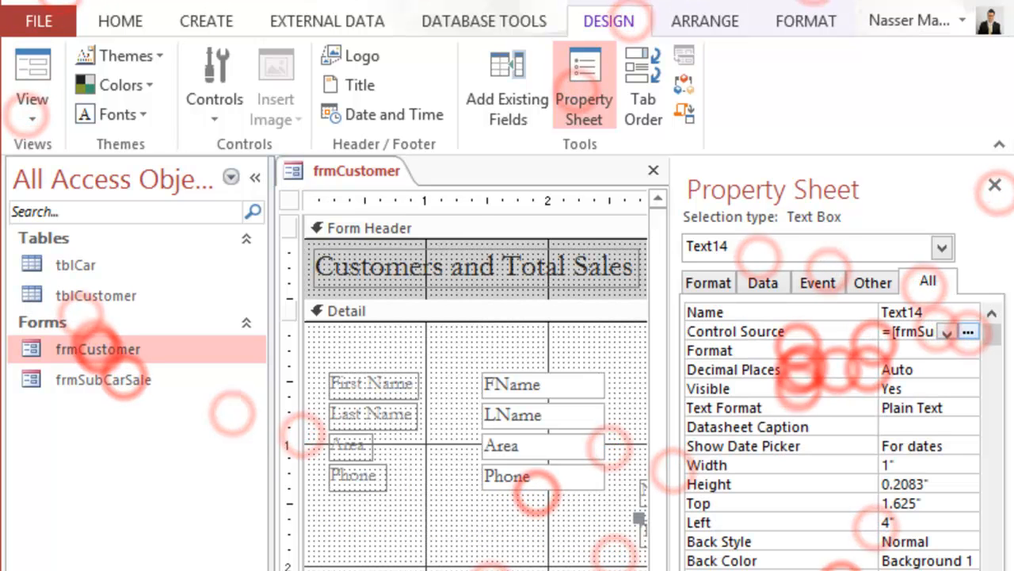
Step: Show frmCustomer in Form View and look up four different customers in turn with the Customer number combo box
click(32, 64)
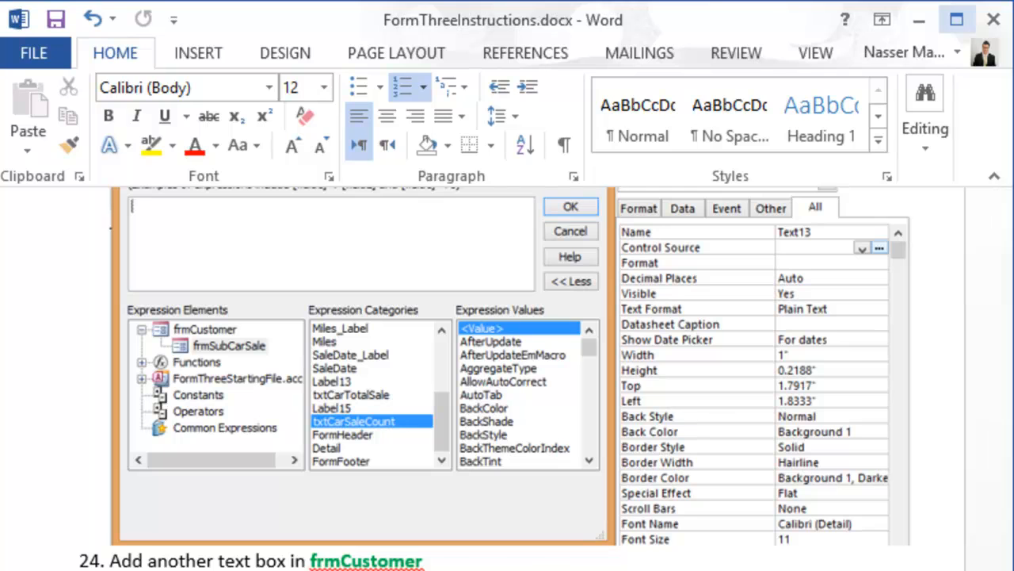
key(alt+Tab)
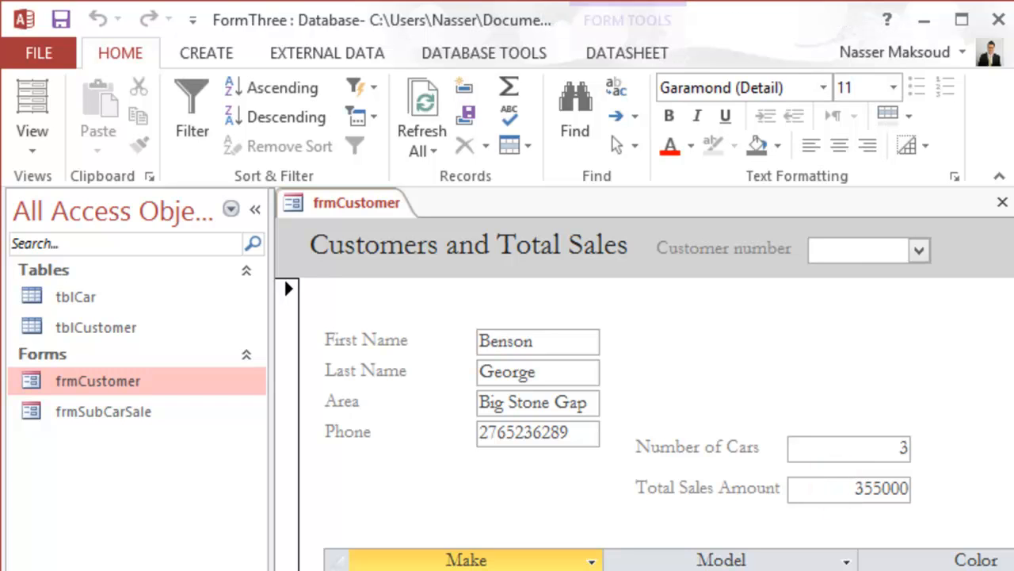
click(919, 251)
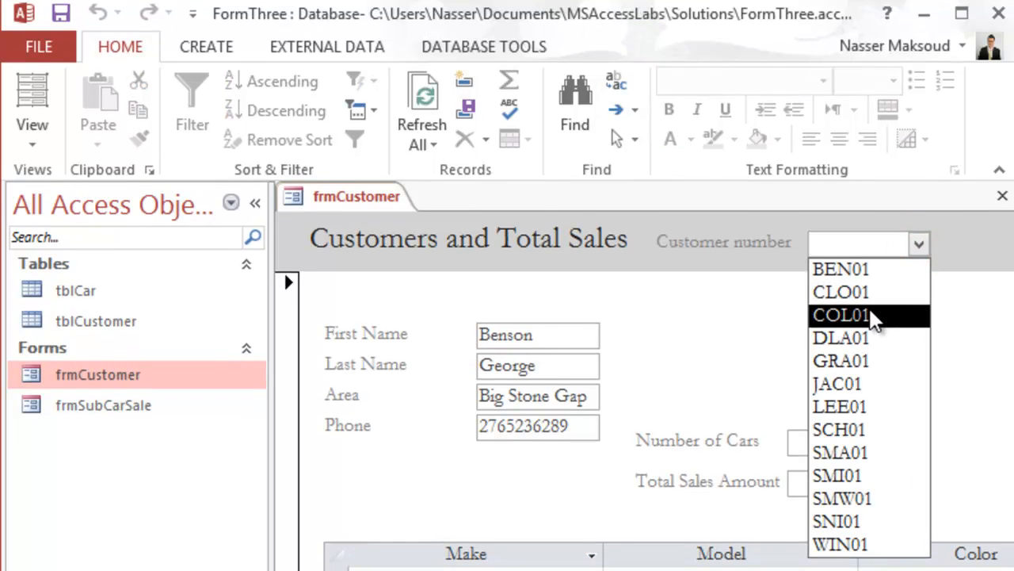
click(874, 315)
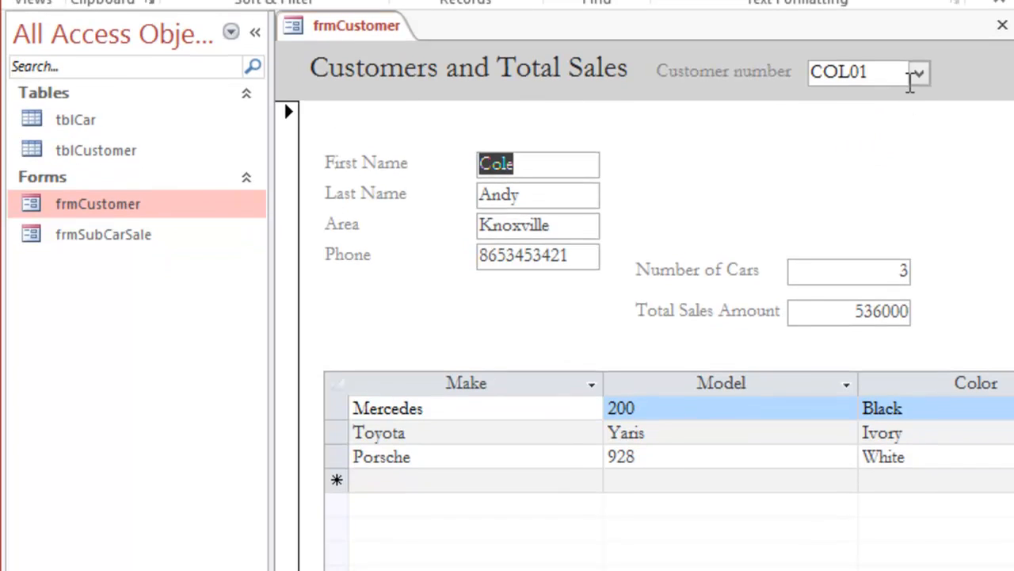
click(918, 244)
click(867, 238)
click(918, 72)
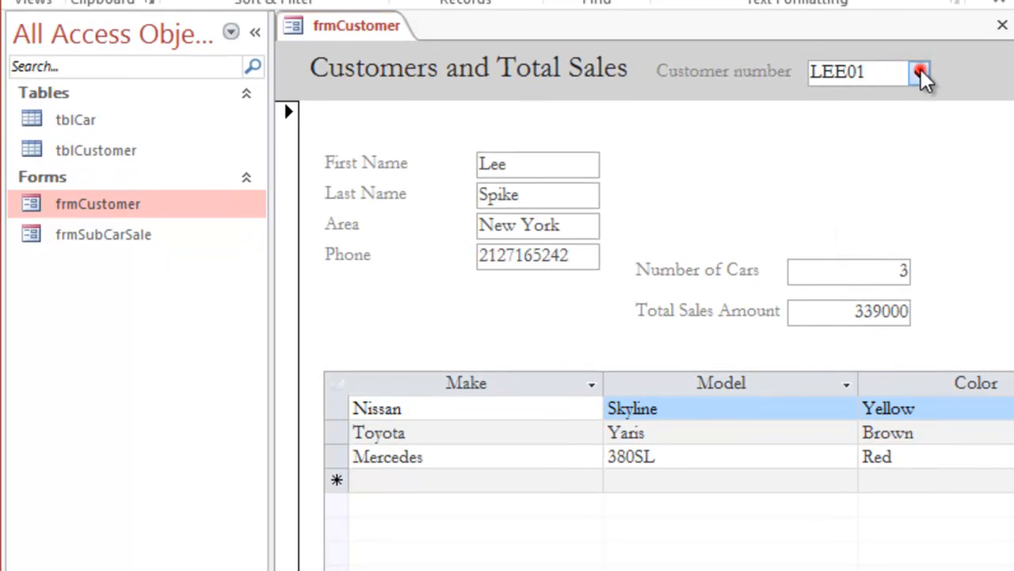
click(863, 376)
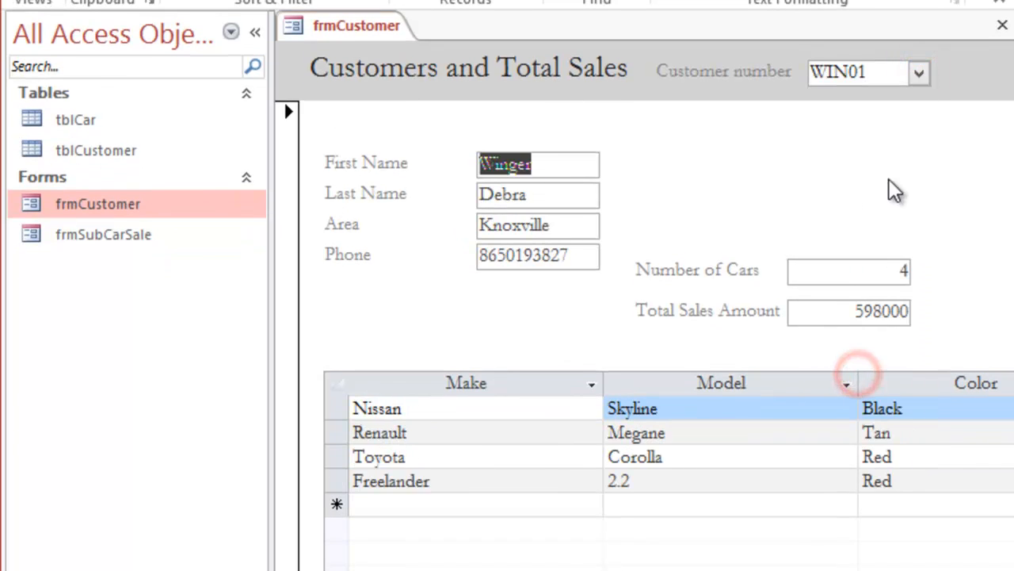
click(920, 72)
click(822, 307)
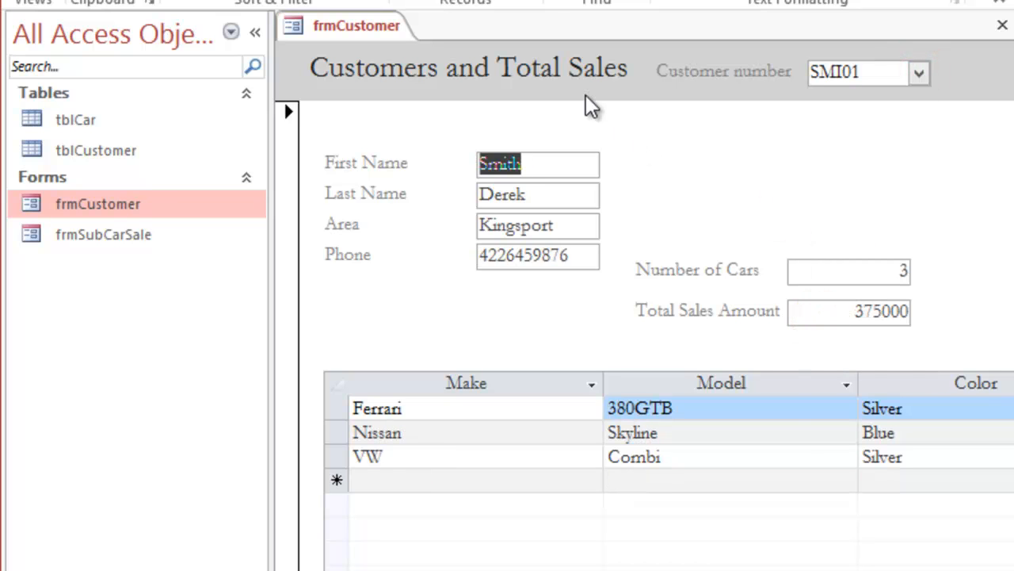
Step: Return frmCustomer to Design View and close the Property Sheet
click(32, 2)
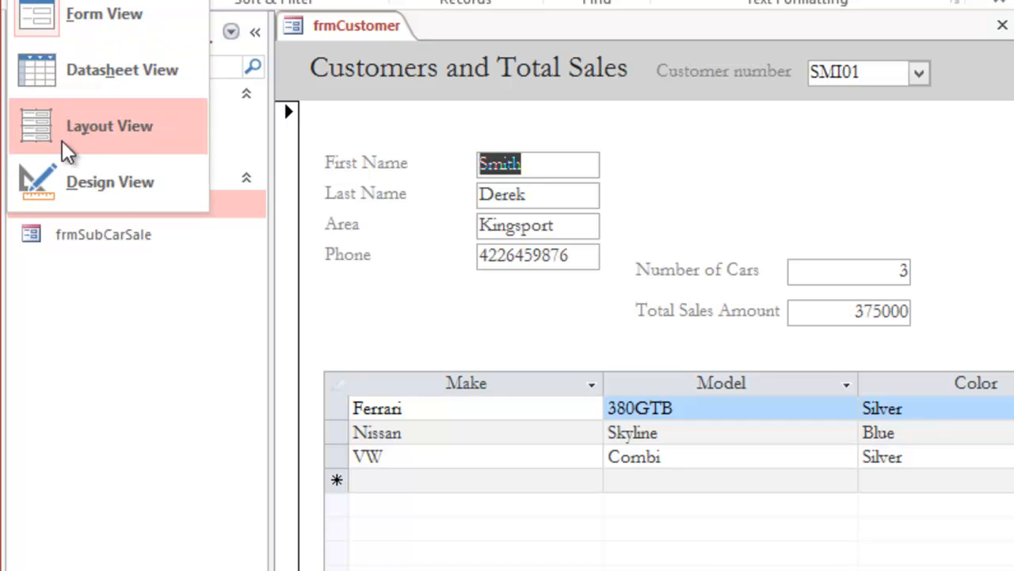
click(70, 177)
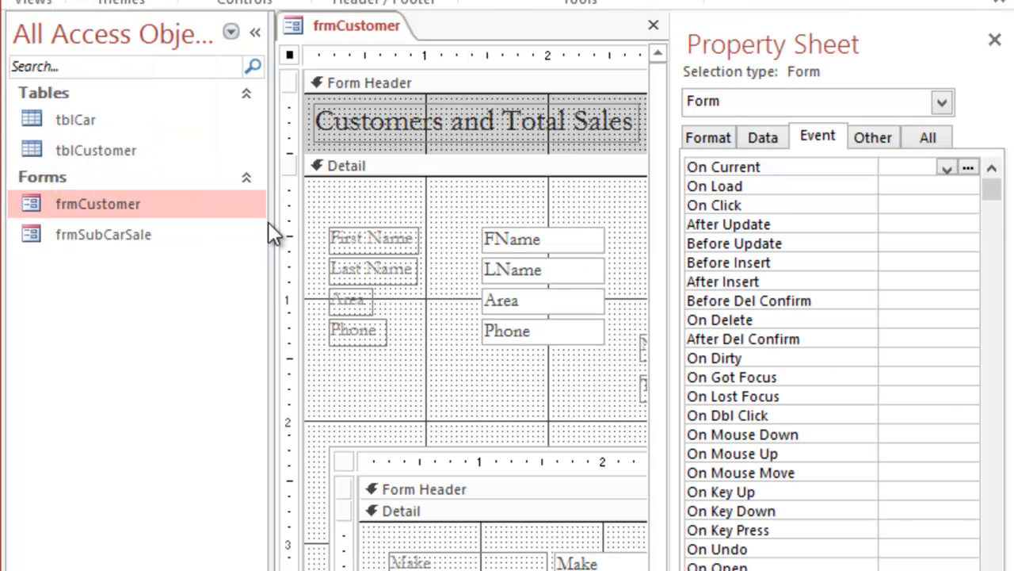
click(994, 39)
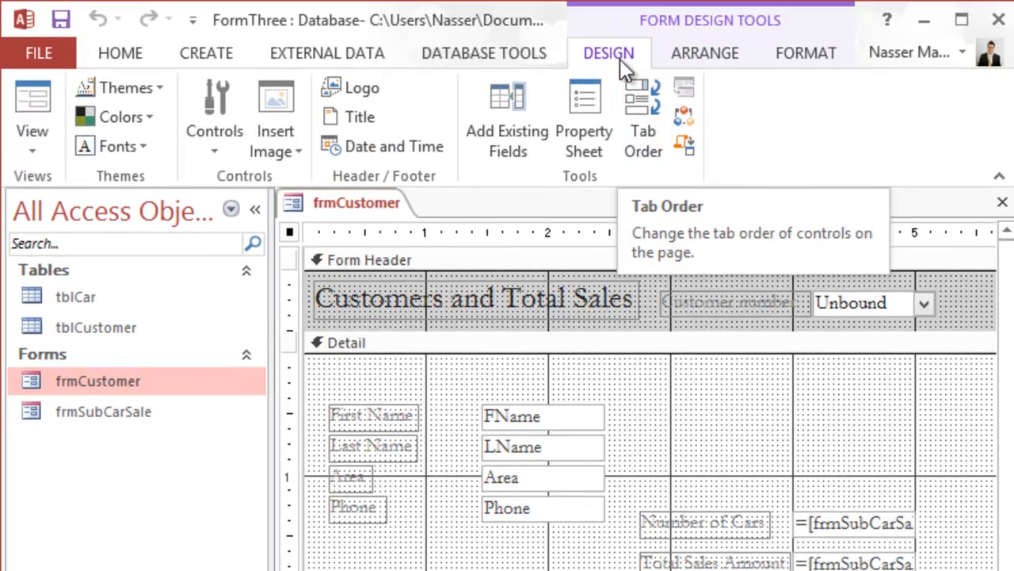
Step: Review the tab order of the controls in the Detail section of frmCustomer, including the Text14 entry
click(636, 95)
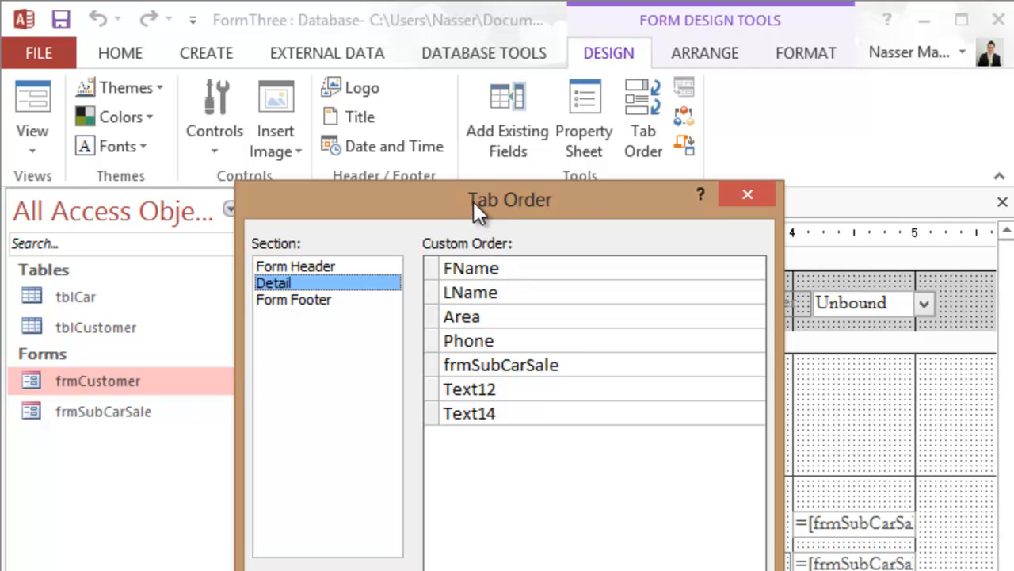
drag(473, 202, 437, 240)
click(438, 306)
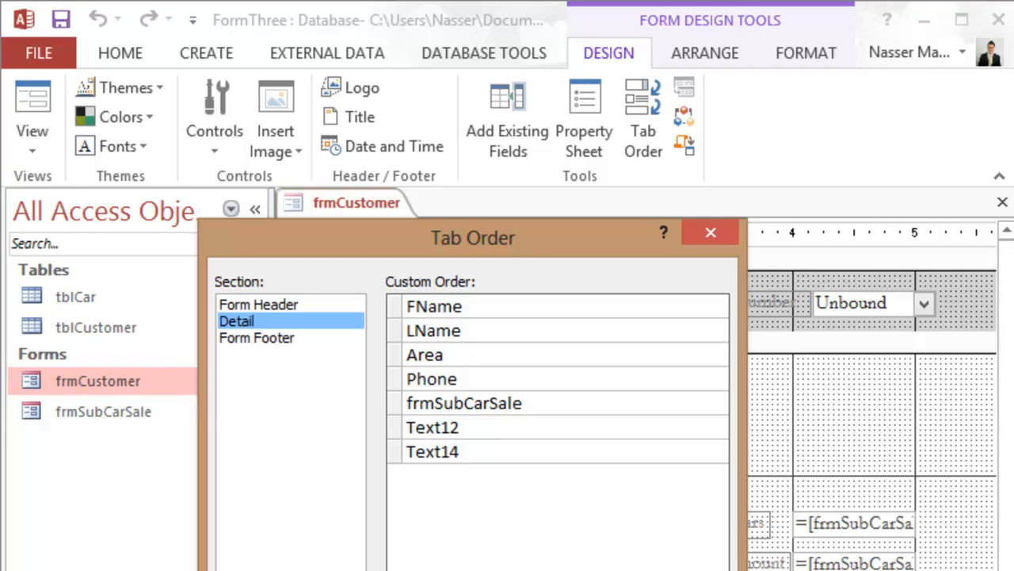
click(411, 450)
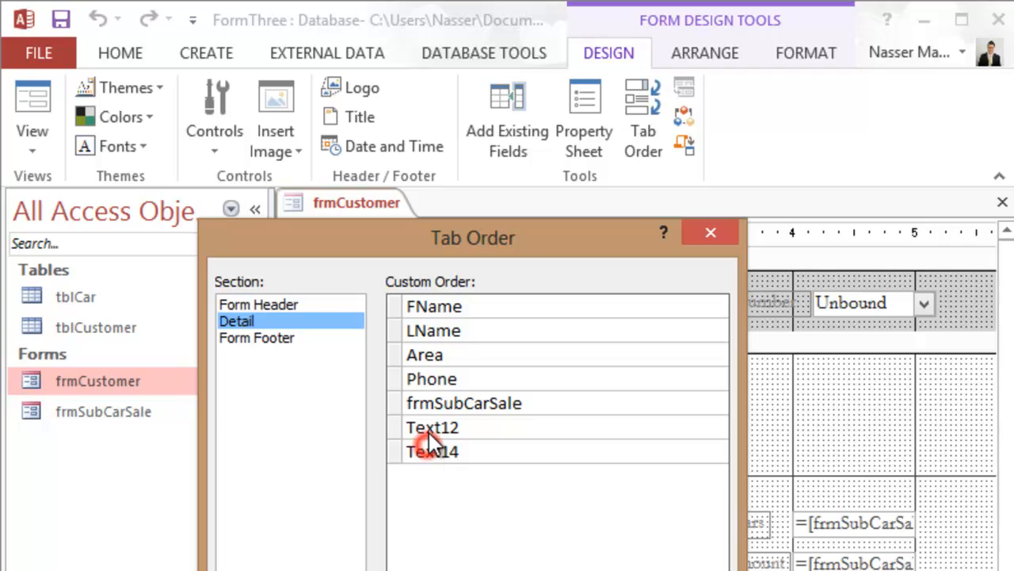
click(399, 450)
mouse_move(399, 452)
mouse_down()
mouse_move(394, 398)
mouse_move(401, 440)
mouse_up()
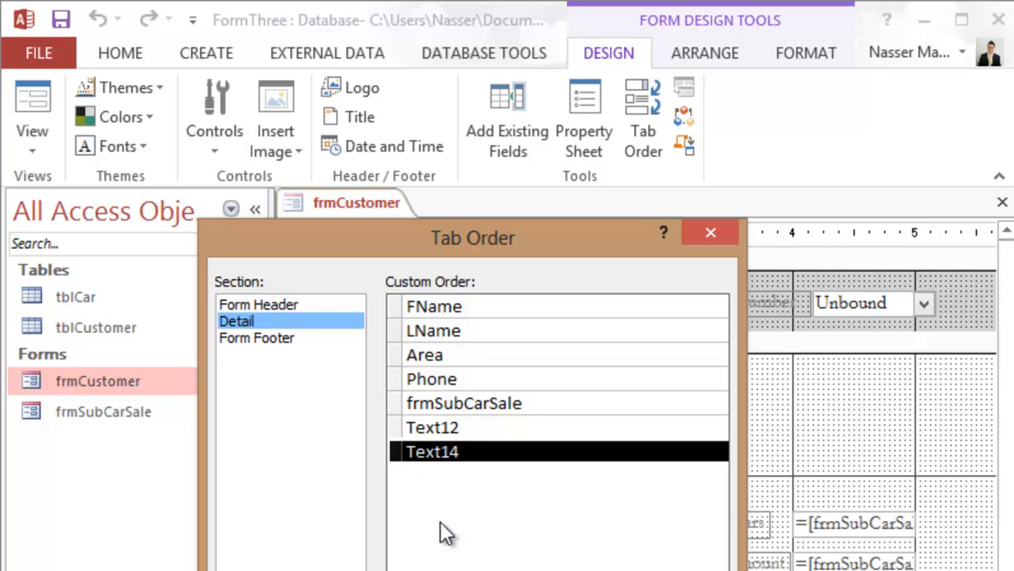
key(Return)
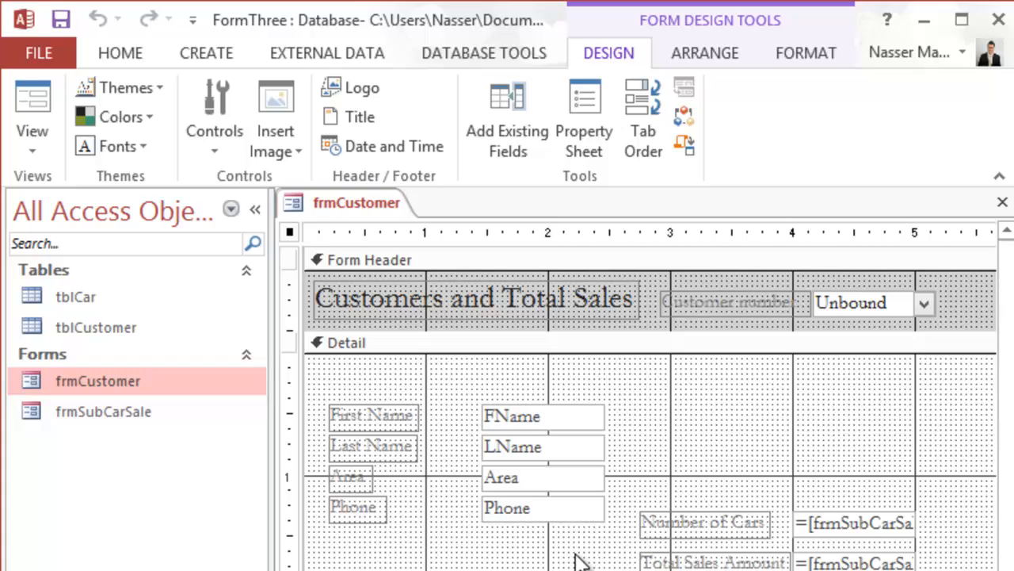
click(540, 418)
click(542, 420)
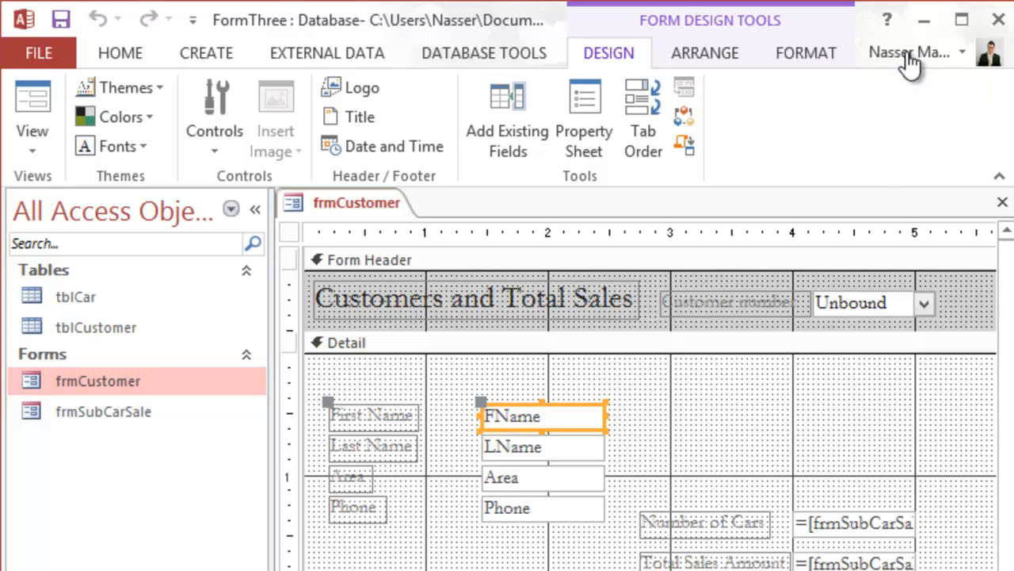
Step: Switch to the FormThreeInstructions.docx document in Word and examine the finished form picture and the remaining instructions through step 26
click(927, 25)
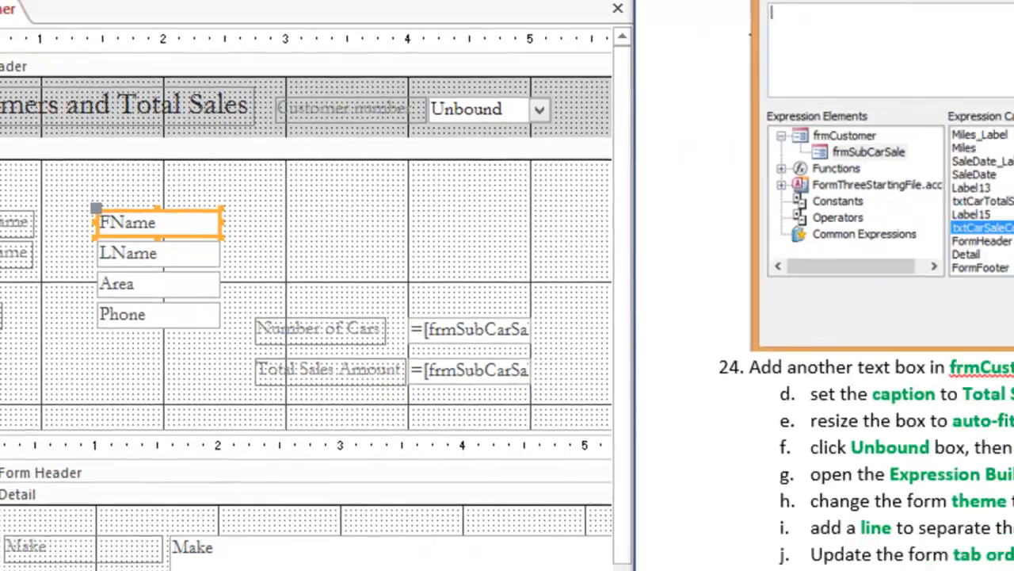
drag(1005, 103, 1002, 208)
drag(1004, 252, 1011, 304)
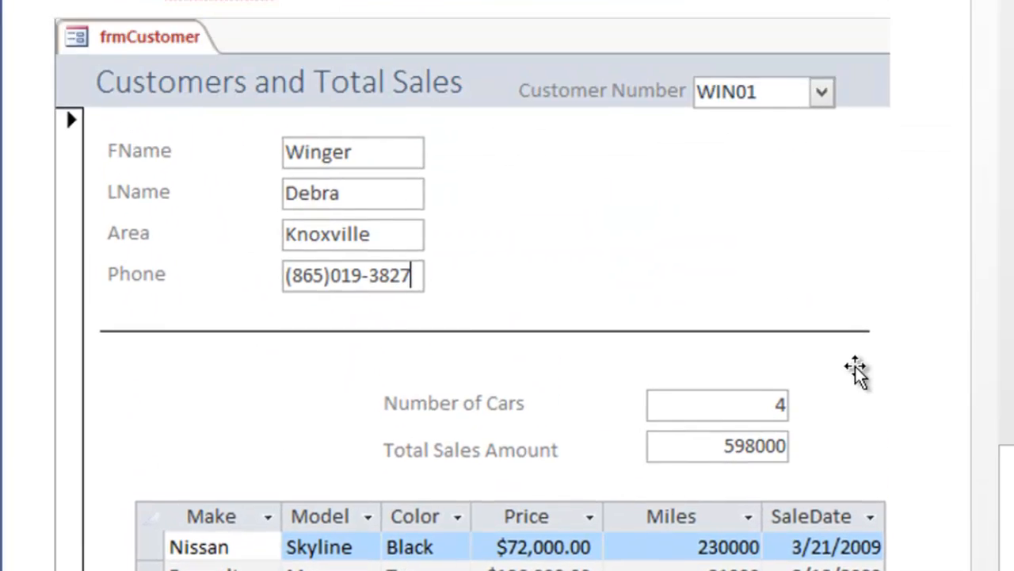
click(668, 380)
drag(1009, 555, 1010, 569)
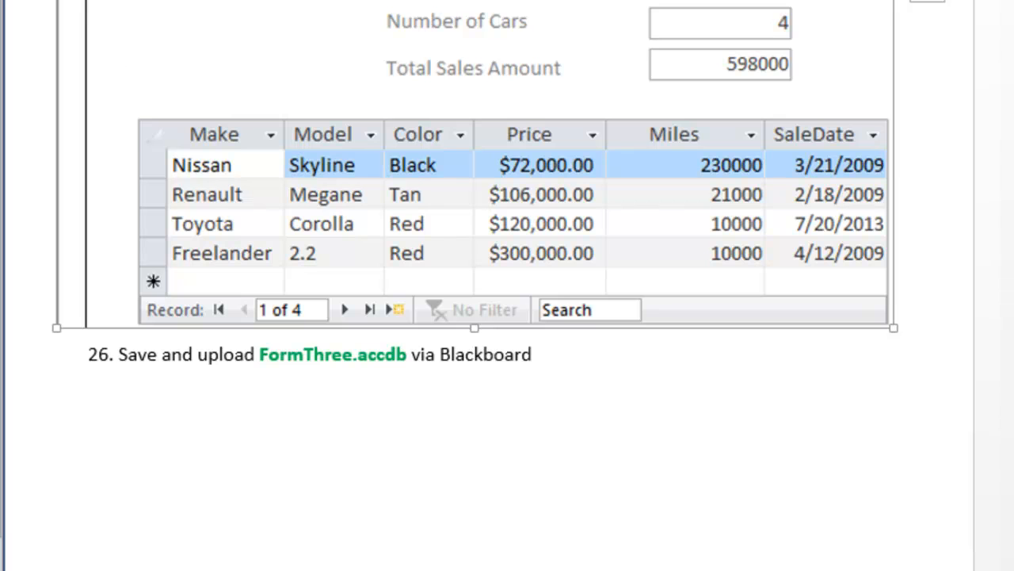